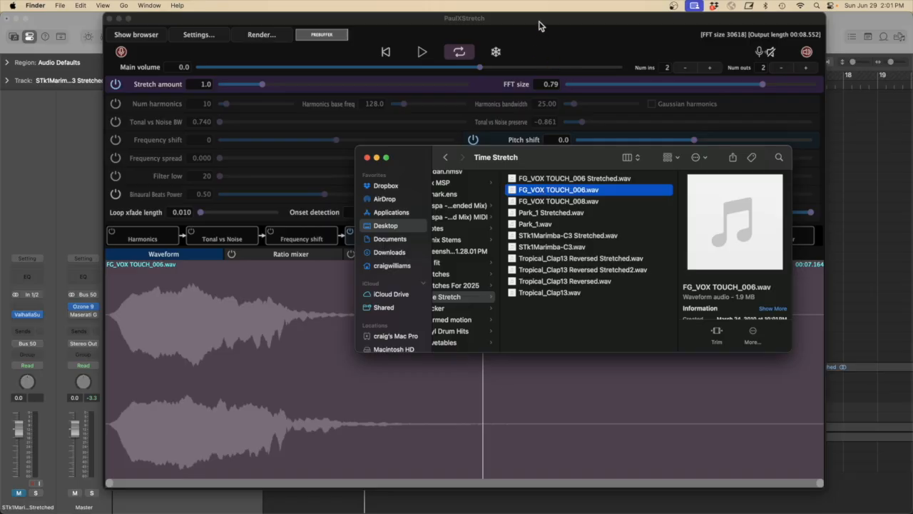
- Switch to PaulXStretch and audition the FG_VOX TOUCH_006.wav sample from its start at a stretch amount of 1.0
{"action": "left_click", "coordinate": [539, 26]}
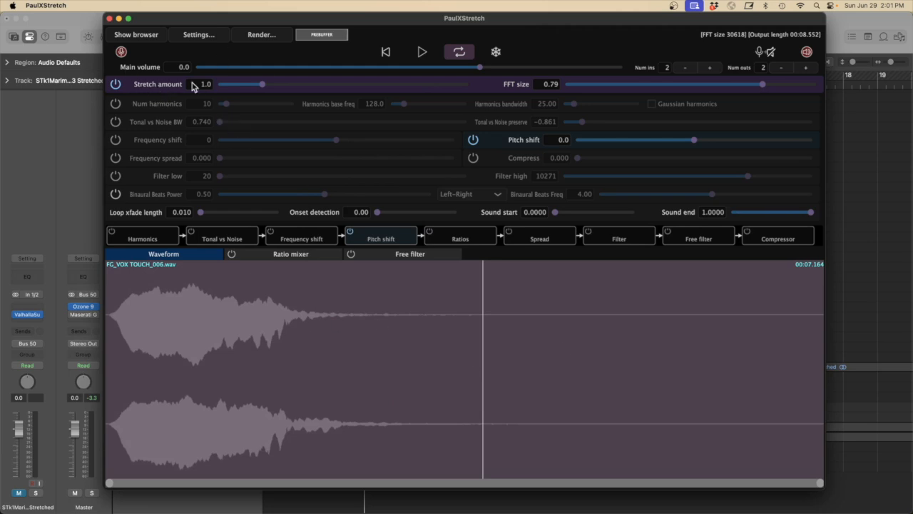
{"action": "left_click", "coordinate": [422, 52]}
{"action": "left_click", "coordinate": [422, 54]}
{"action": "left_click", "coordinate": [116, 283]}
{"action": "left_click", "coordinate": [385, 53]}
{"action": "left_click", "coordinate": [422, 54]}
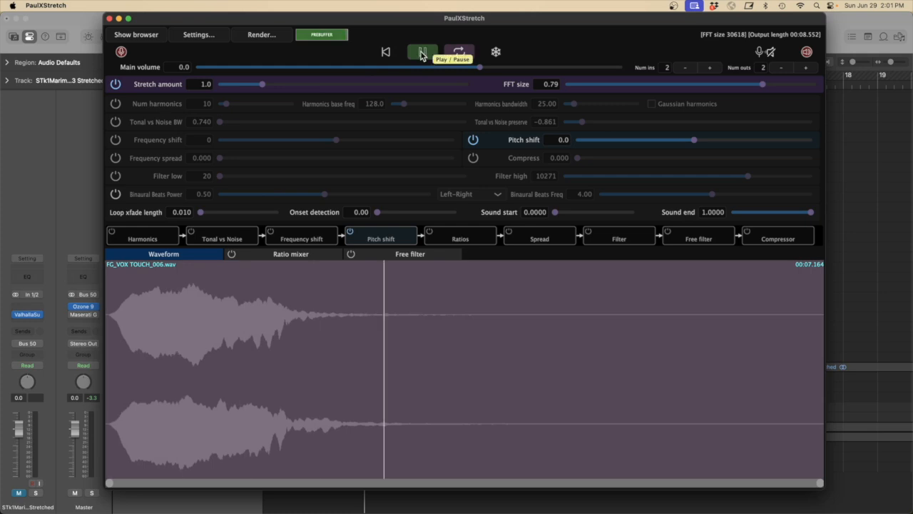
{"action": "left_click", "coordinate": [422, 54]}
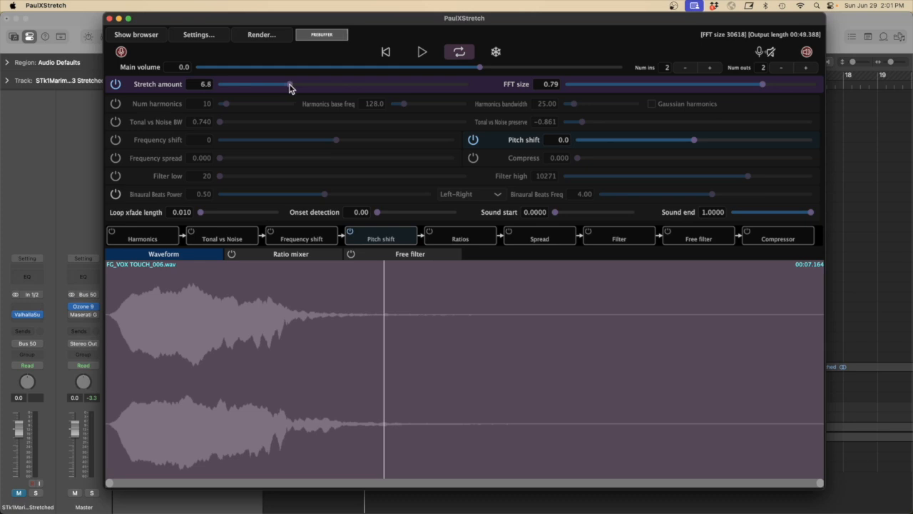
- Play the vocal sample from the start to hear it at a stretch amount of 6.8
{"action": "left_click", "coordinate": [385, 52]}
{"action": "left_click", "coordinate": [422, 53]}
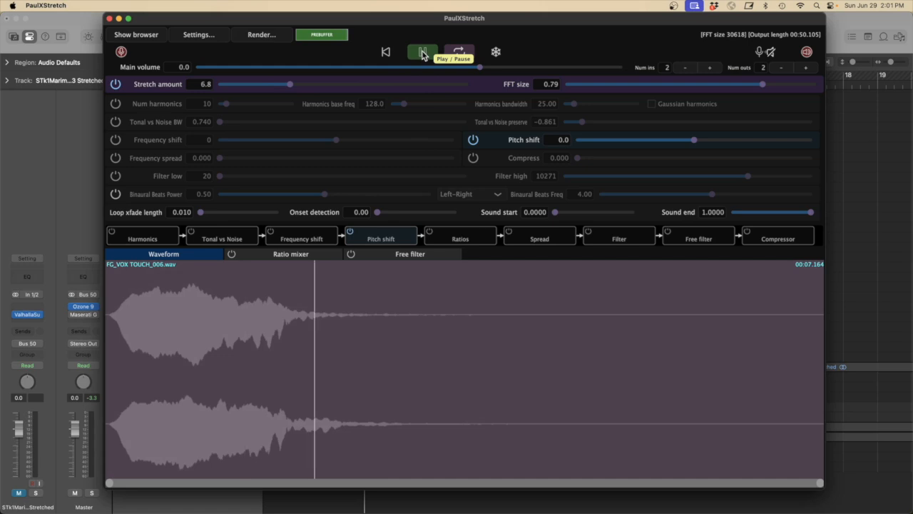
{"action": "left_click", "coordinate": [423, 54]}
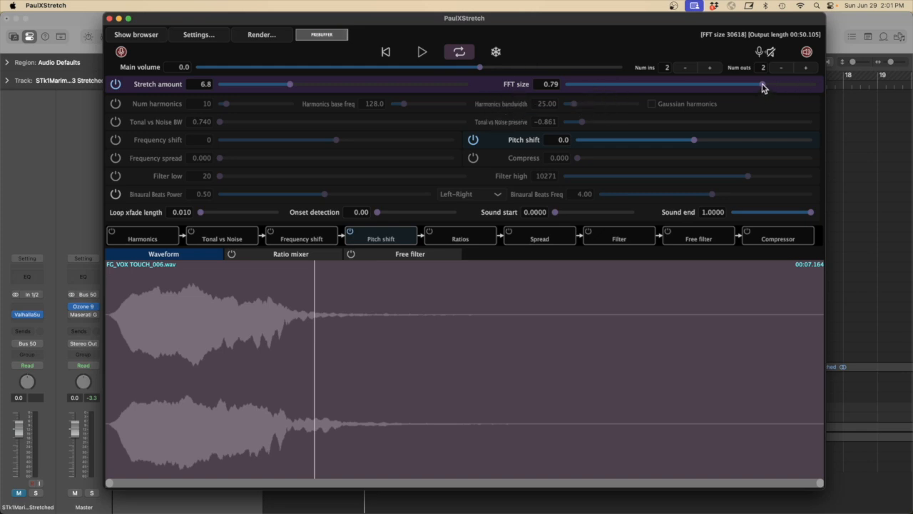
- Set the FFT size to 0.00 and audition the stretched sample from the start
{"action": "left_click_drag", "start_coordinate": [737, 89], "coordinate": [528, 89]}
{"action": "left_click", "coordinate": [385, 52]}
{"action": "left_click", "coordinate": [423, 52]}
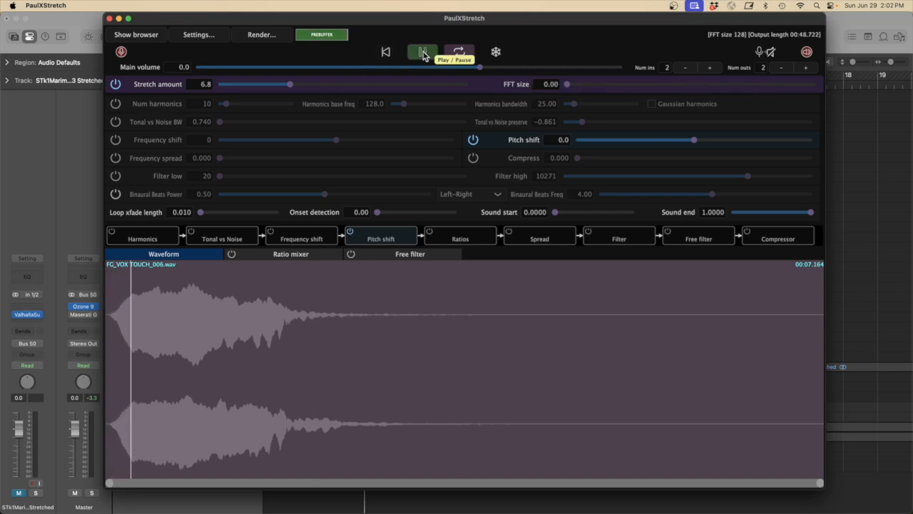
{"action": "left_click", "coordinate": [422, 52]}
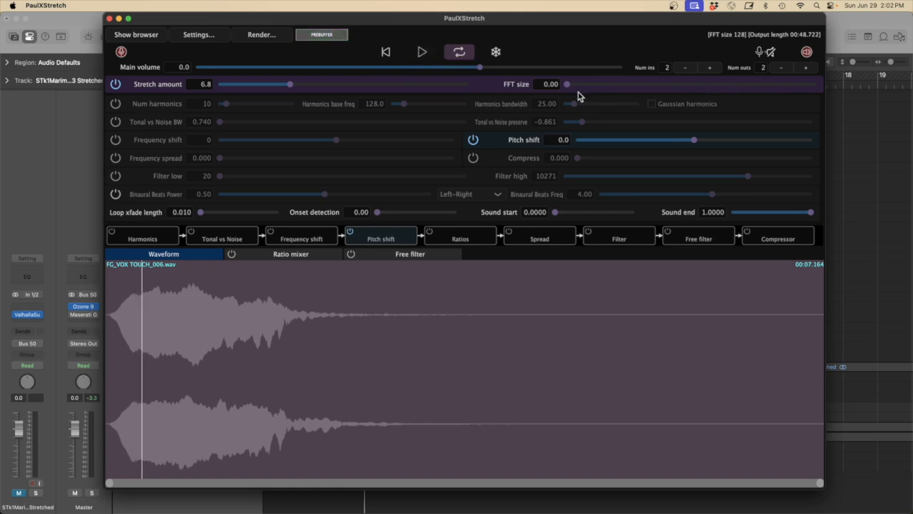
- Raise the FFT size to 1.00 and audition the stretched sample from the start
{"action": "left_click_drag", "start_coordinate": [568, 85], "coordinate": [815, 84]}
{"action": "left_click", "coordinate": [385, 51]}
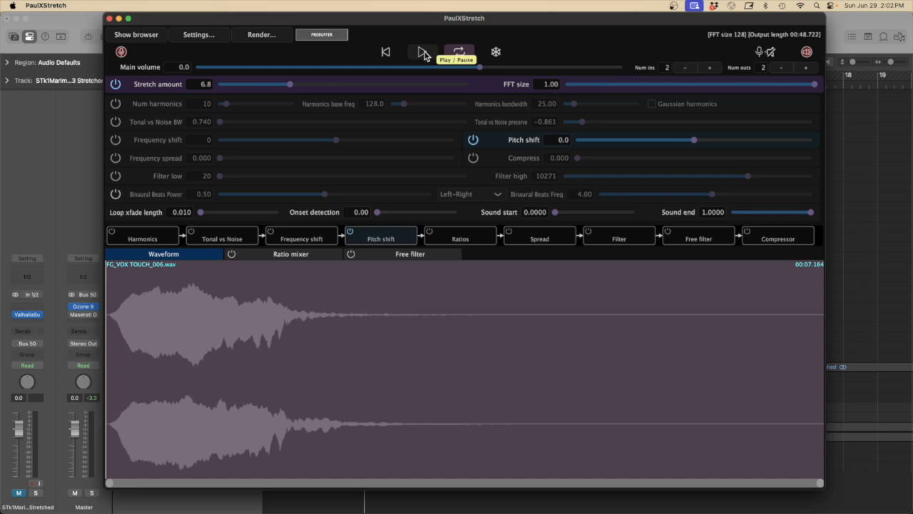
{"action": "left_click", "coordinate": [423, 53]}
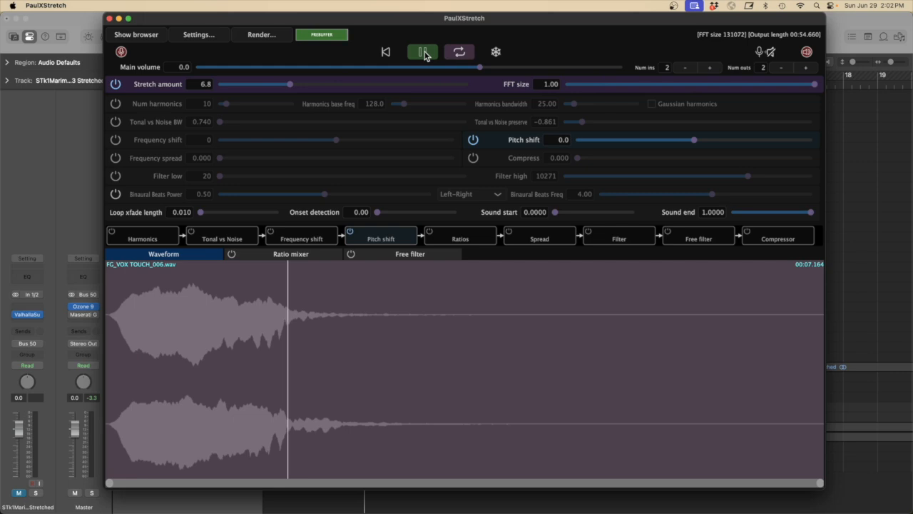
{"action": "left_click", "coordinate": [423, 54]}
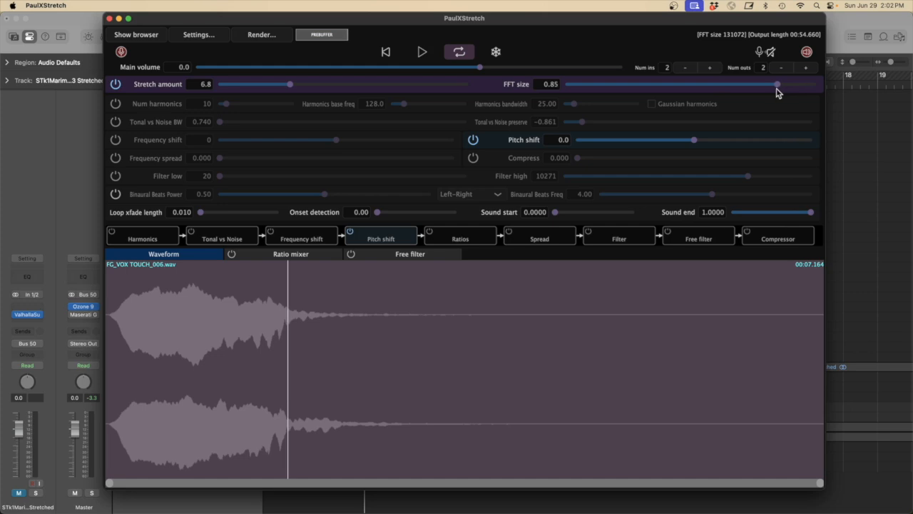
- Play the stretched sample from the start to hear it with an FFT size of 0.85
{"action": "left_click", "coordinate": [386, 52]}
{"action": "left_click", "coordinate": [422, 53]}
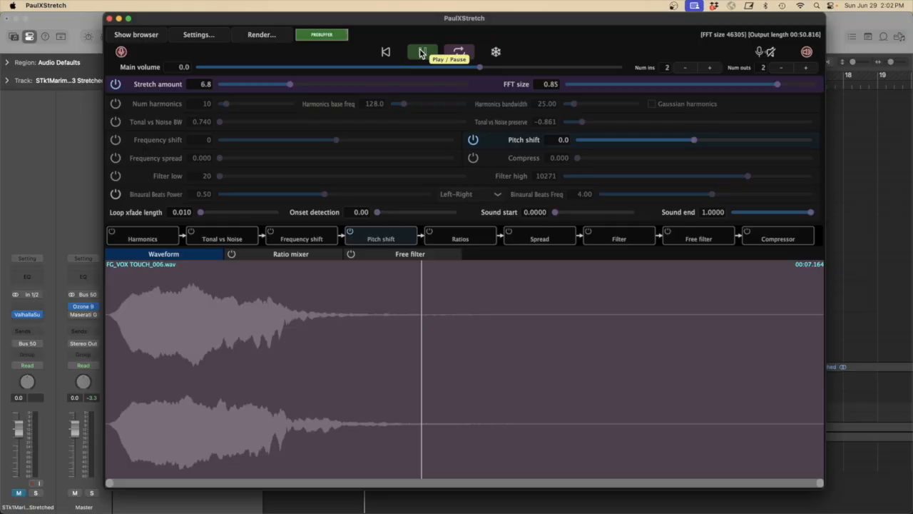
{"action": "left_click", "coordinate": [421, 53]}
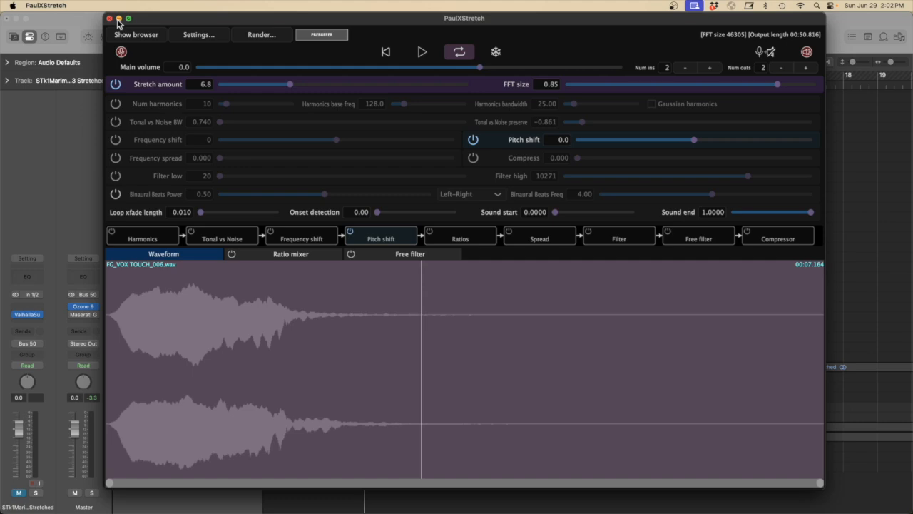
- Minimize PaulXStretch, return to the Logic Pro project and turn off waveform zoom for the FG_VOX TOUCH regions
{"action": "left_click", "coordinate": [118, 19]}
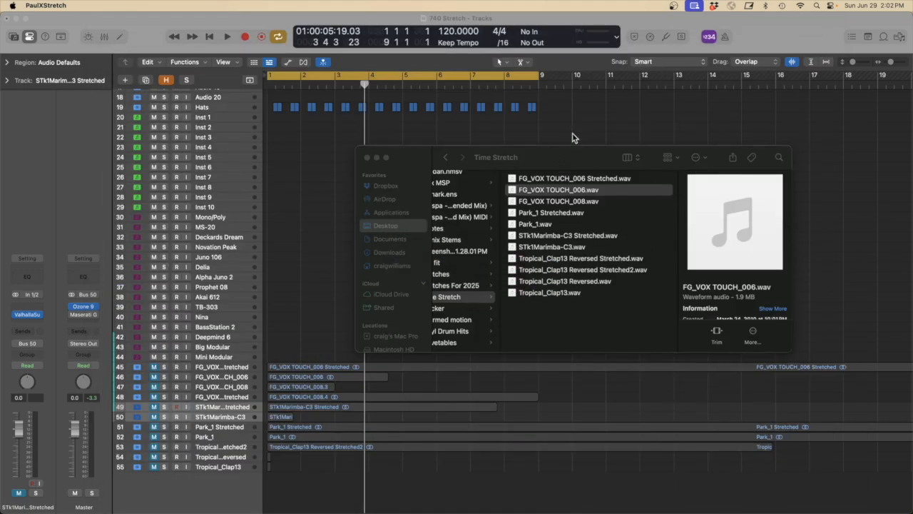
{"action": "left_click", "coordinate": [579, 127]}
{"action": "left_click_drag", "start_coordinate": [609, 426], "coordinate": [263, 344]}
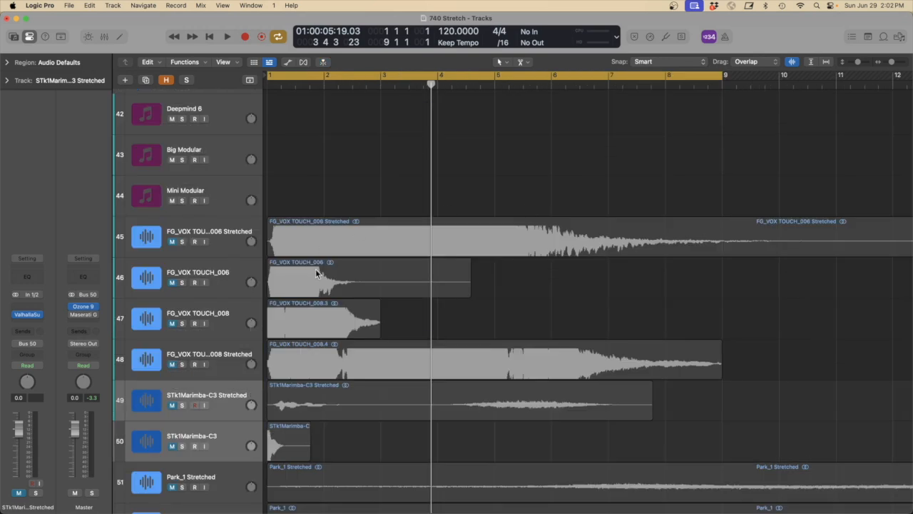
{"action": "left_click", "coordinate": [793, 62]}
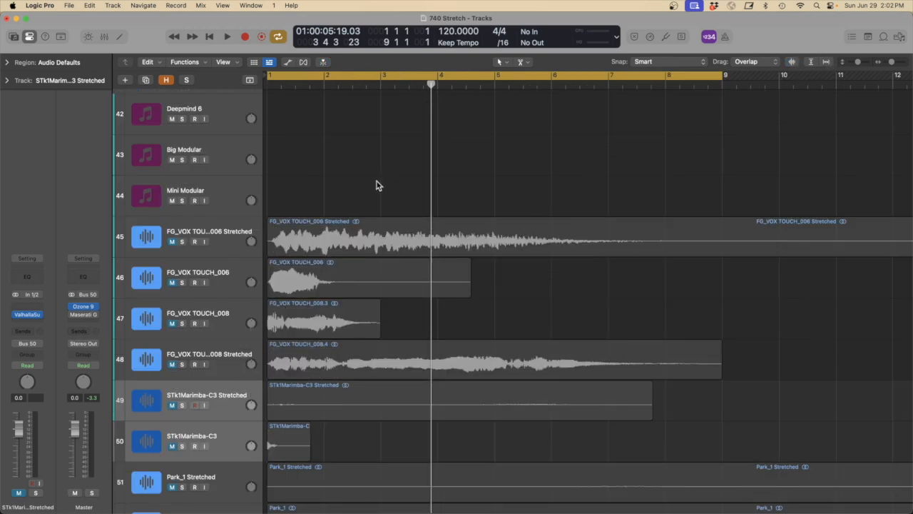
- Solo the original FG_VOX TOUCH_006 track for a short listen, then unsolo it
{"action": "left_click", "coordinate": [182, 283]}
{"action": "key", "text": "space"}
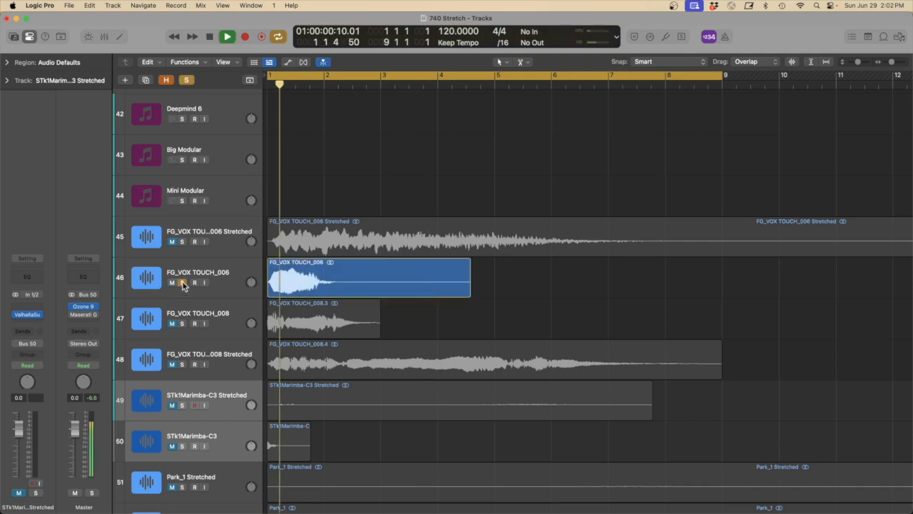
{"action": "left_click", "coordinate": [182, 283]}
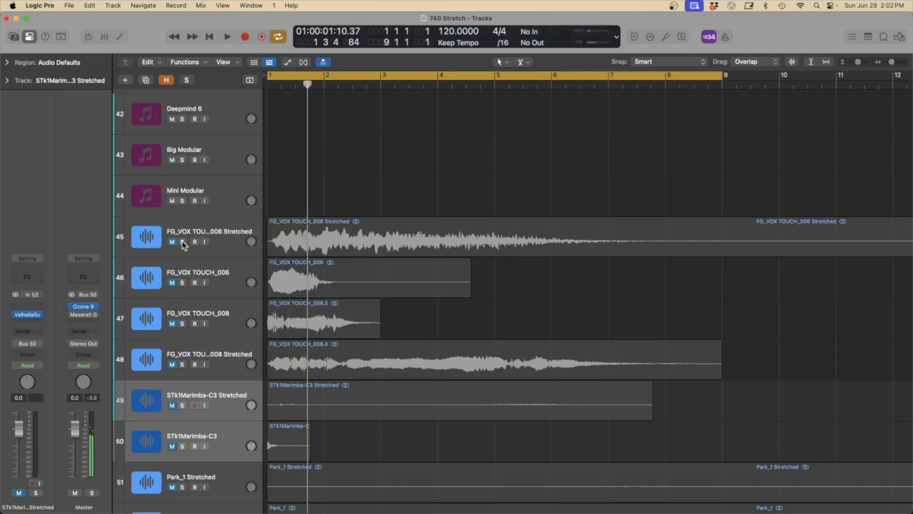
- Solo the FG_VOX TOUCH_006 Stretched track and play it from the start
{"action": "left_click", "coordinate": [182, 241]}
{"action": "key", "text": "space"}
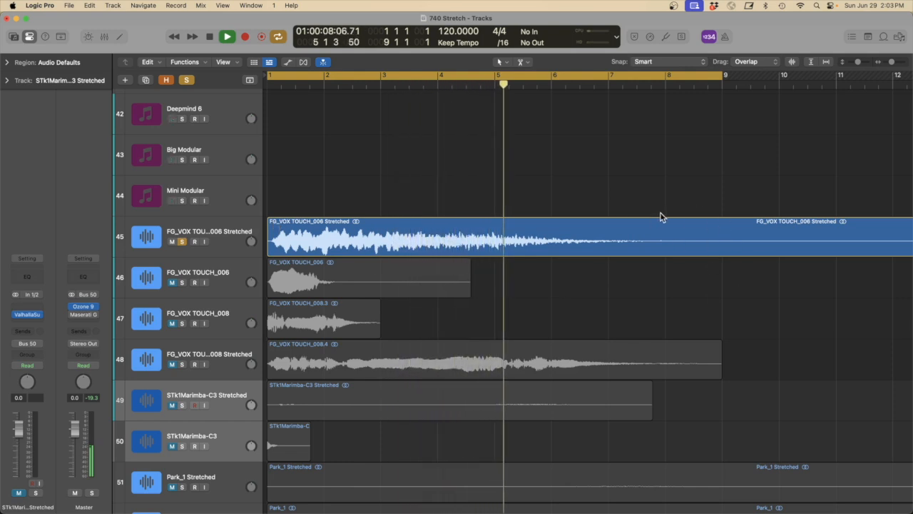
{"action": "key", "text": "space"}
- Clear the solo on the FG_VOX TOUCH_006 Stretched track and unmute it for the full arrangement
{"action": "left_click", "coordinate": [218, 248]}
{"action": "key", "text": "z"}
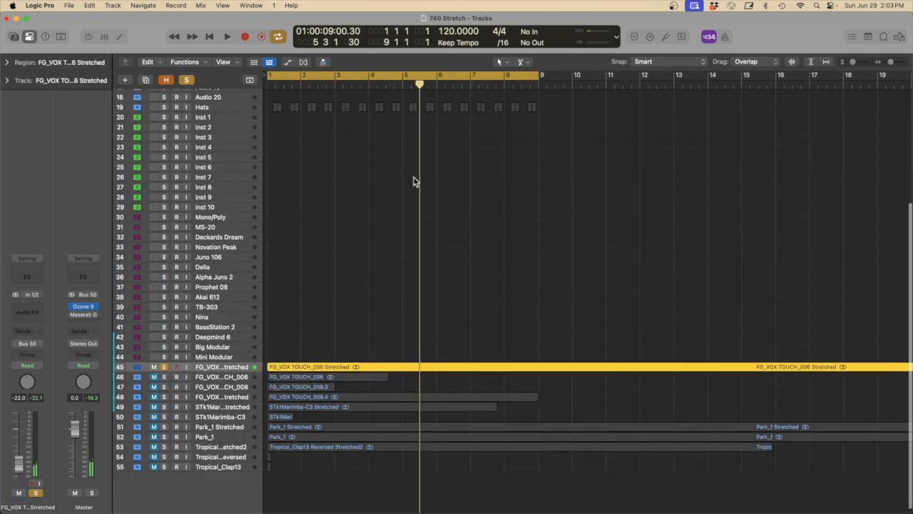
{"action": "left_click", "coordinate": [163, 368]}
{"action": "left_click", "coordinate": [163, 368]}
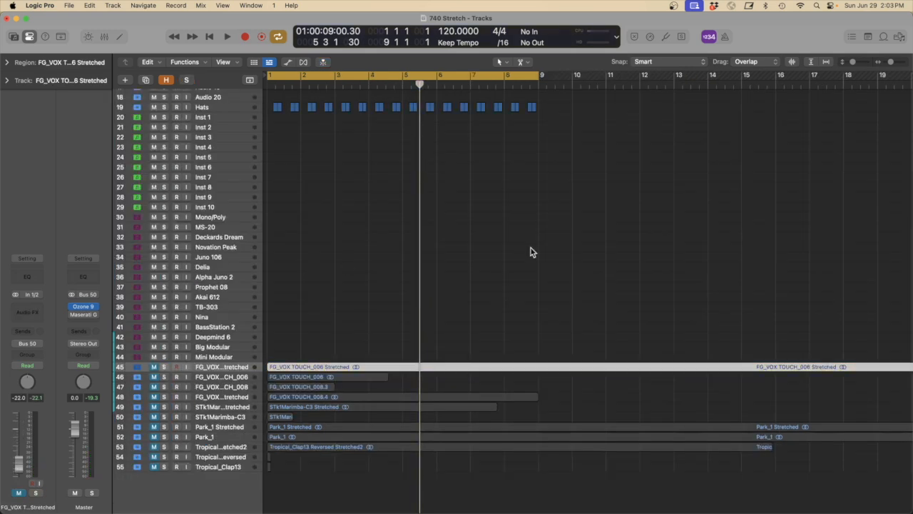
{"action": "left_click", "coordinate": [520, 293]}
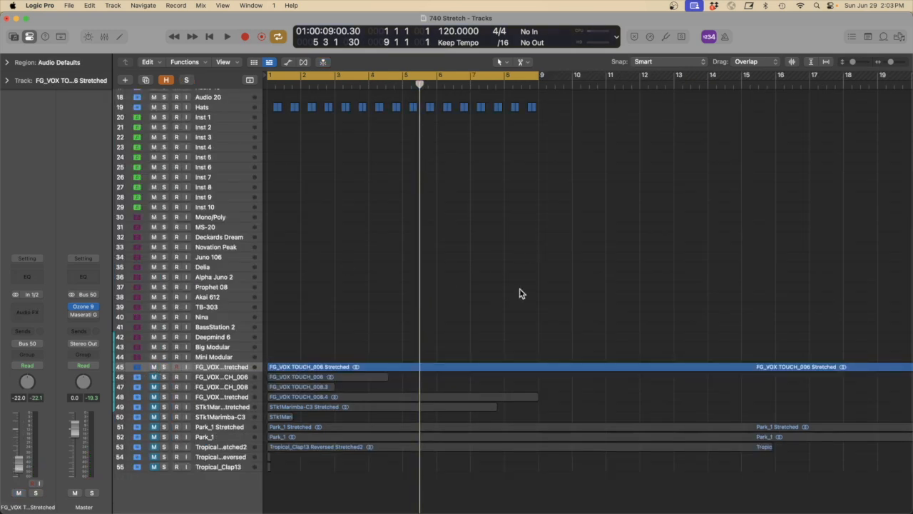
- Play the arrangement with the stretched vocal and turn waveform zoom back on
{"action": "scroll", "coordinate": [520, 291], "scroll_direction": "up", "scroll_amount": 3}
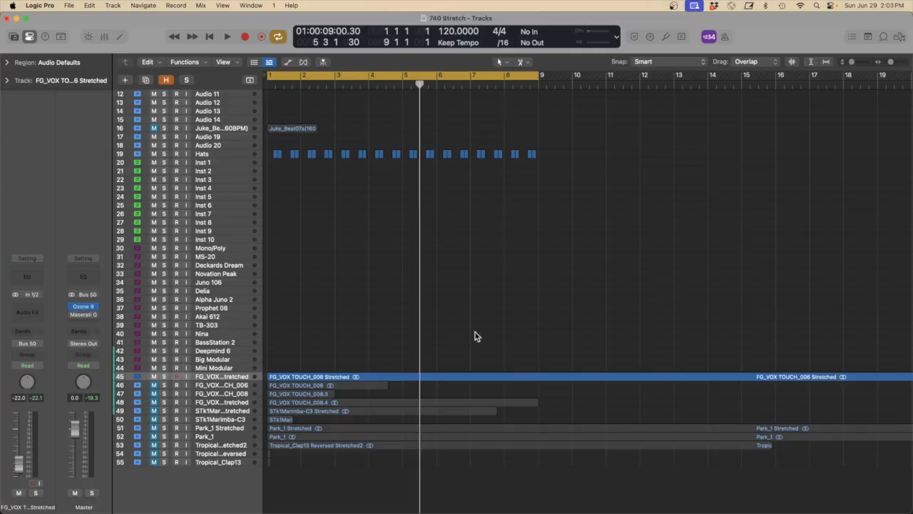
{"action": "key", "text": "space"}
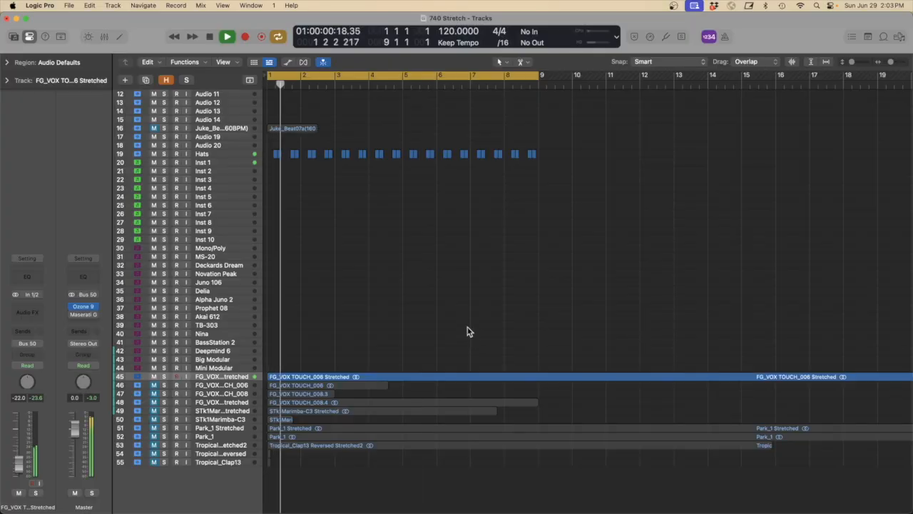
{"action": "left_click_drag", "start_coordinate": [306, 392], "coordinate": [263, 361]}
{"action": "left_click_drag", "start_coordinate": [353, 306], "coordinate": [231, 181]}
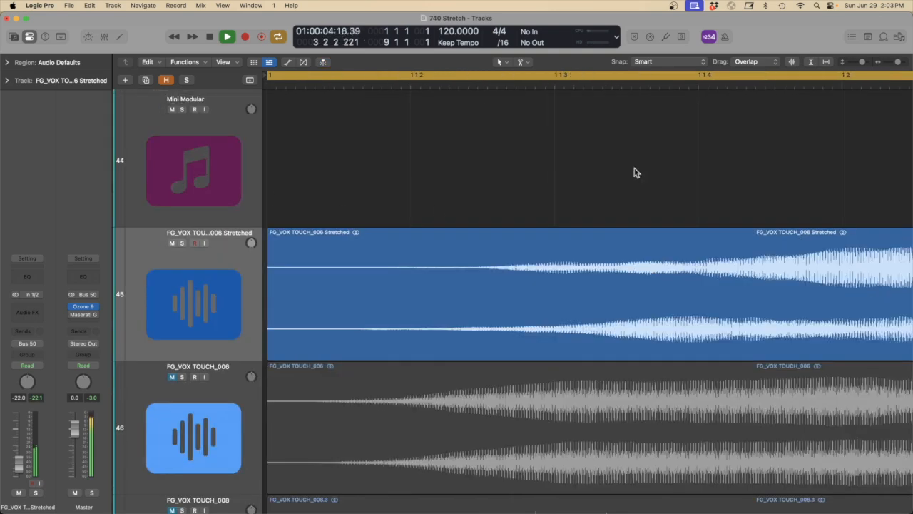
{"action": "left_click", "coordinate": [792, 62]}
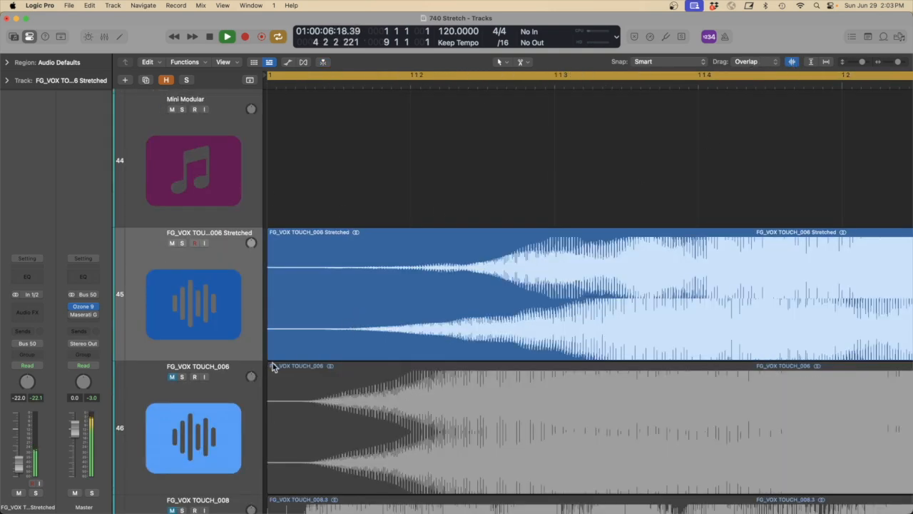
{"action": "left_click", "coordinate": [515, 214]}
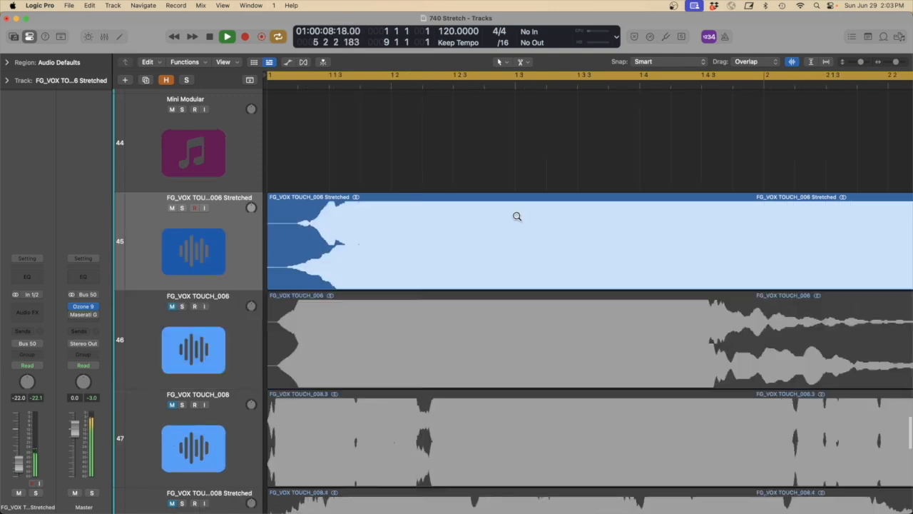
{"action": "left_click", "coordinate": [375, 249]}
{"action": "left_click_drag", "start_coordinate": [553, 387], "coordinate": [243, 332]}
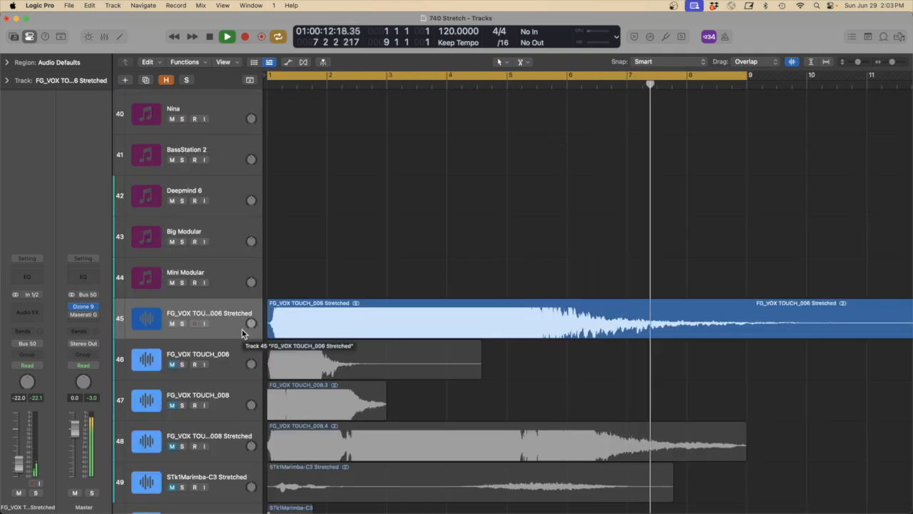
- Insert a Channel EQ on the FG_VOX TOUCH_006 Stretched track and roll off the lows with its low-cut filter
{"action": "left_click", "coordinate": [220, 322]}
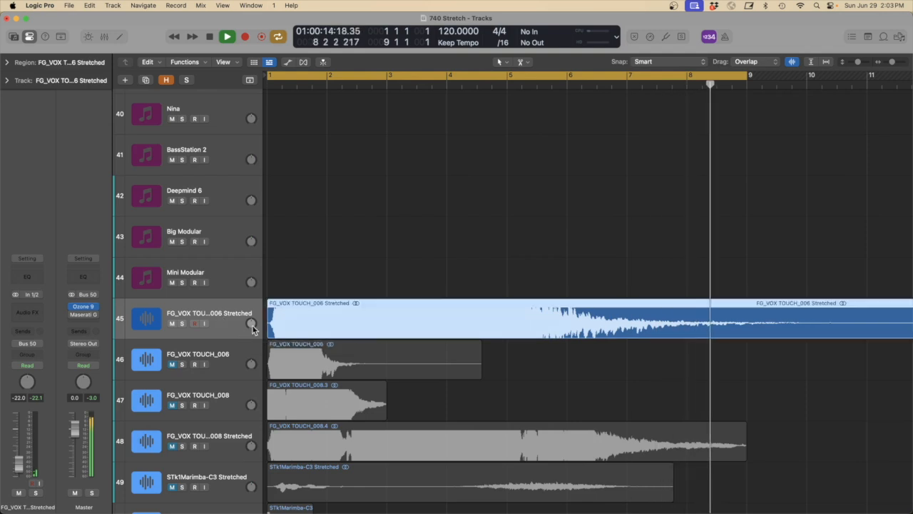
{"action": "left_click", "coordinate": [27, 277]}
{"action": "left_click", "coordinate": [315, 180]}
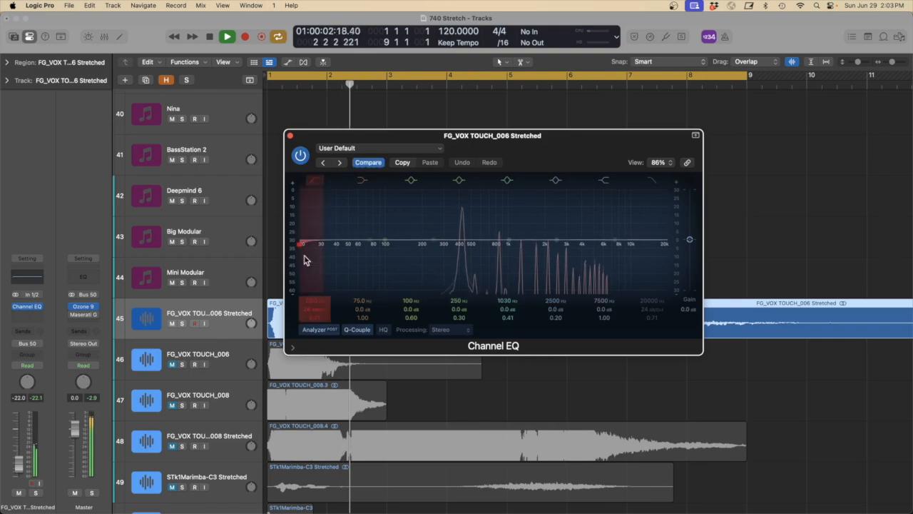
{"action": "left_click_drag", "start_coordinate": [318, 301], "coordinate": [317, 267]}
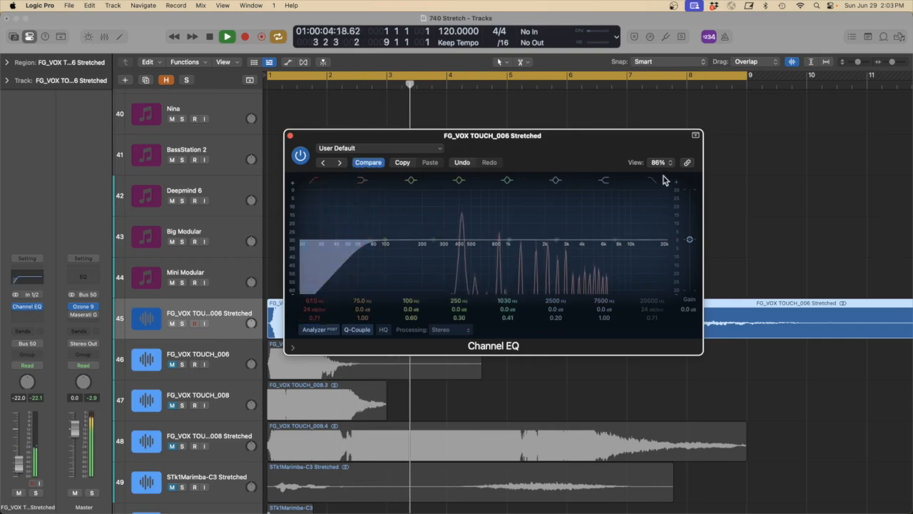
- Enable the Channel EQ's high-cut filter, lower its frequency to roll off the highs and close the plug-in
{"action": "left_click", "coordinate": [654, 180]}
{"action": "left_click_drag", "start_coordinate": [654, 301], "coordinate": [654, 339]}
{"action": "left_click", "coordinate": [290, 135]}
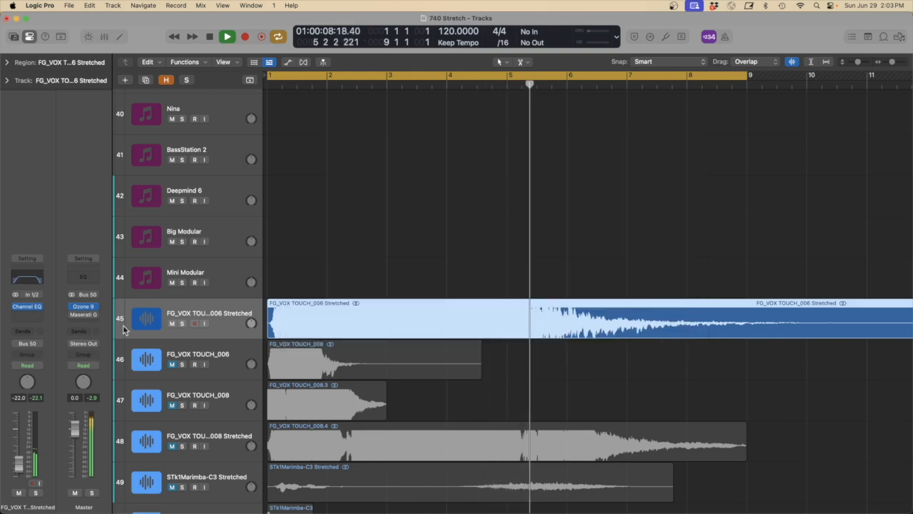
- Stop playback and insert ValhallaSupermassive after the Channel EQ on the stretched vocal track
{"action": "key", "text": "space"}
{"action": "left_click", "coordinate": [31, 314]}
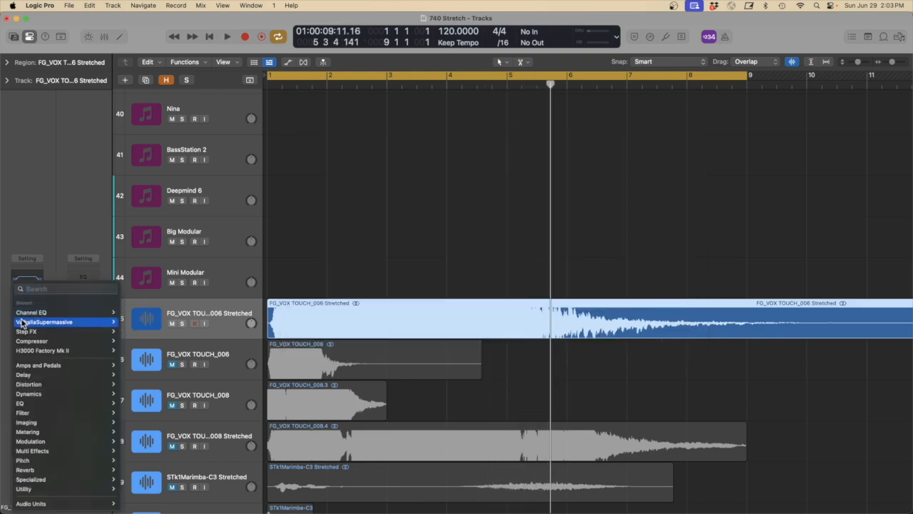
{"action": "mouse_move", "coordinate": [23, 324]}
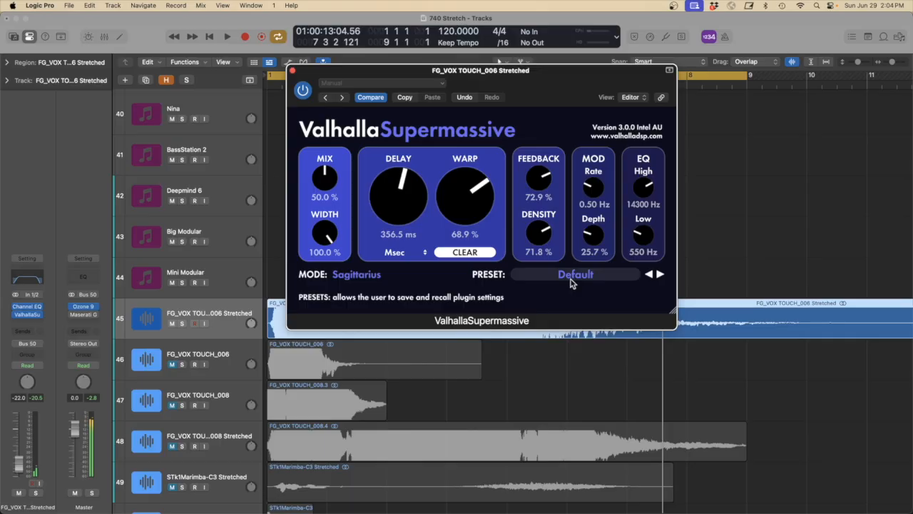
- Load the Boards Of AFX preset from the SFX Magnetars group in ValhallaSupermassive
{"action": "left_click", "coordinate": [570, 283]}
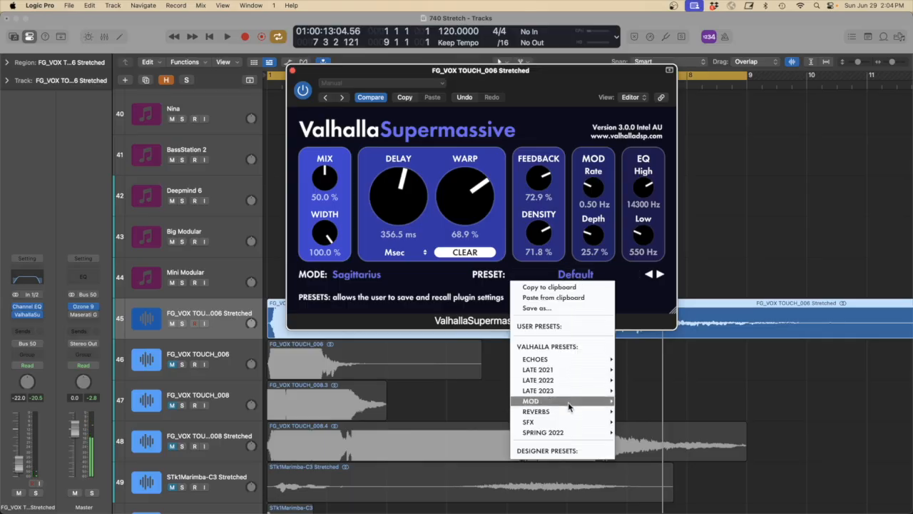
{"action": "mouse_move", "coordinate": [563, 426]}
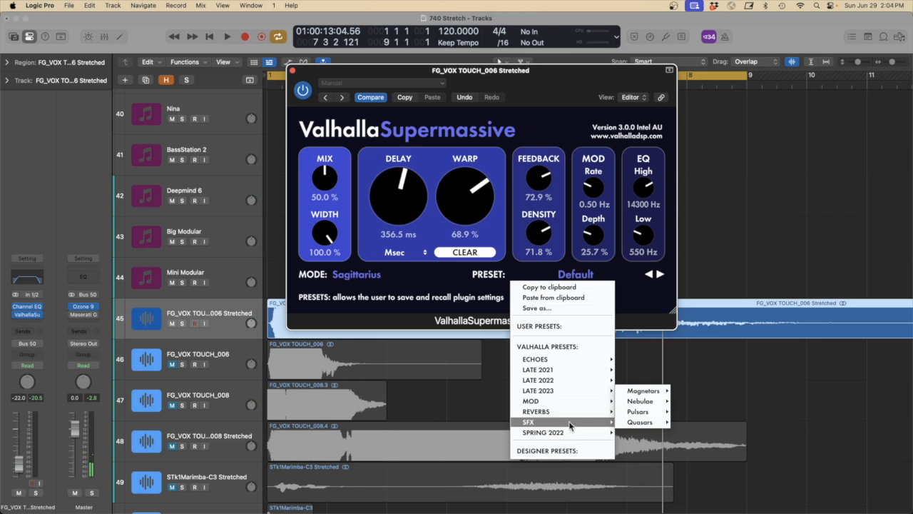
{"action": "mouse_move", "coordinate": [643, 391]}
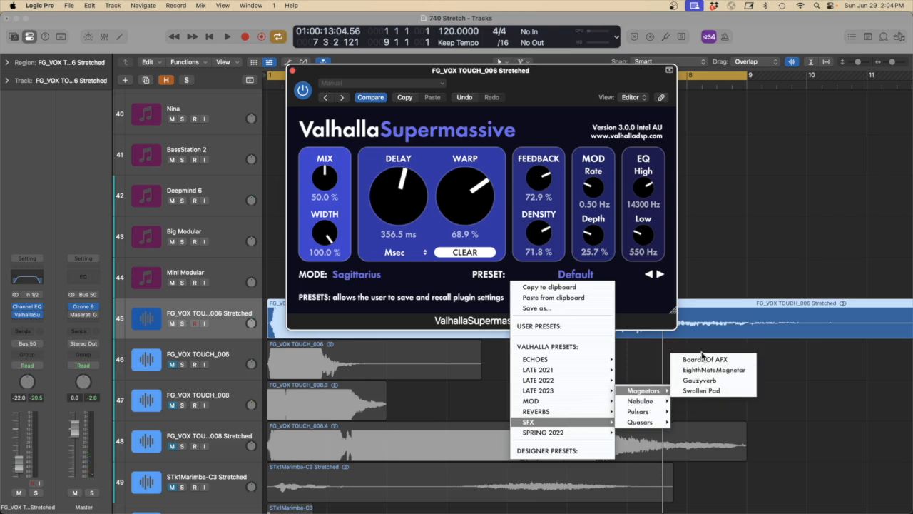
{"action": "left_click", "coordinate": [705, 359]}
- Raise the reverb's delay to 473.1 ms and its feedback to 76.9 %, start playback and close the plug-in
{"action": "left_click_drag", "start_coordinate": [325, 179], "coordinate": [321, 231]}
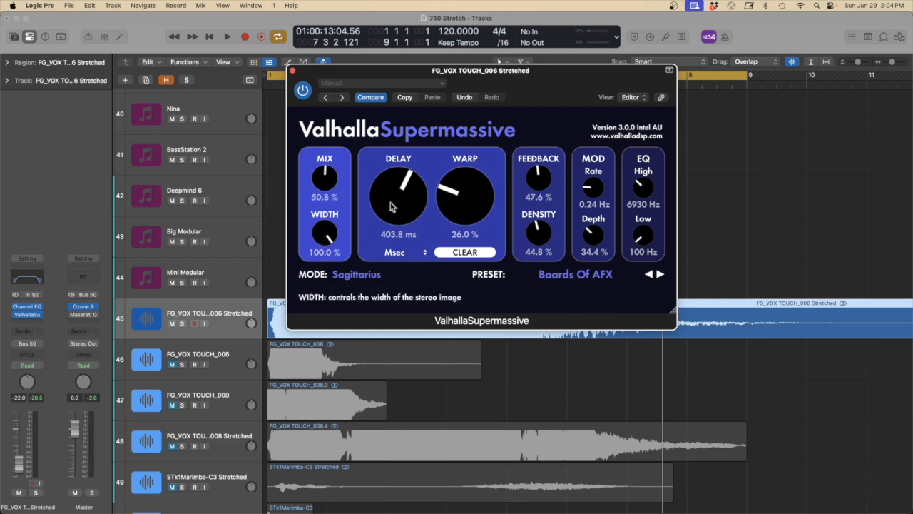
{"action": "left_click_drag", "start_coordinate": [407, 199], "coordinate": [409, 191]}
{"action": "left_click_drag", "start_coordinate": [545, 161], "coordinate": [538, 150]}
{"action": "key", "text": "space"}
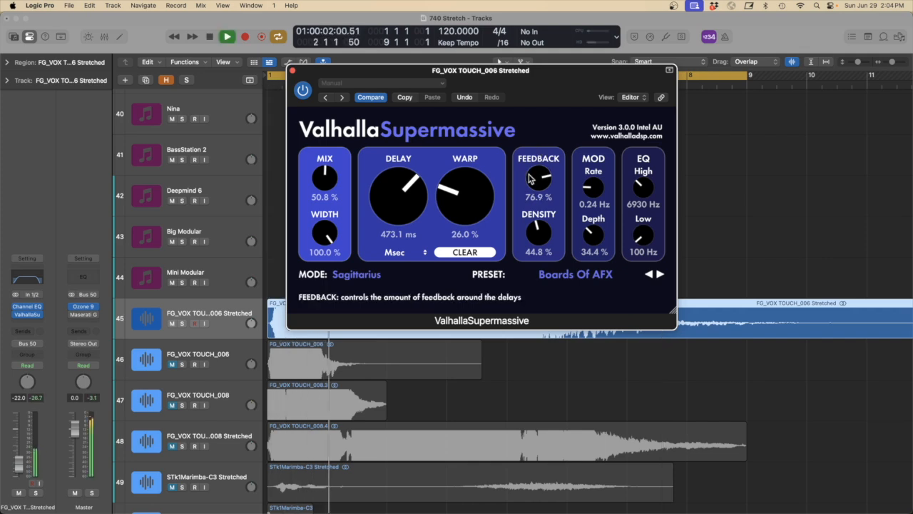
{"action": "left_click", "coordinate": [292, 70]}
- Deselect the stretched vocal region and turn off waveform zoom in the arrangement
{"action": "left_click", "coordinate": [570, 227]}
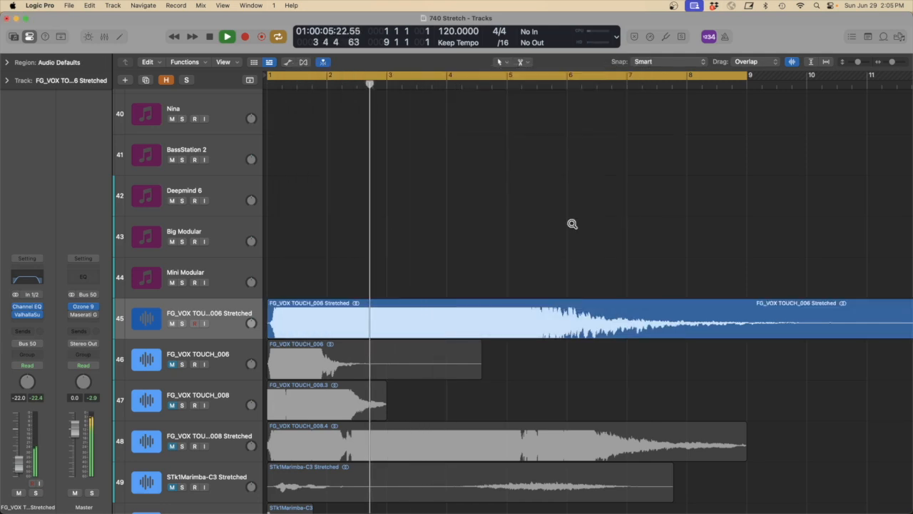
{"action": "left_click", "coordinate": [573, 225], "text": "ctrl+alt"}
{"action": "left_click", "coordinate": [791, 65]}
{"action": "left_click_drag", "start_coordinate": [624, 430], "coordinate": [548, 405]}
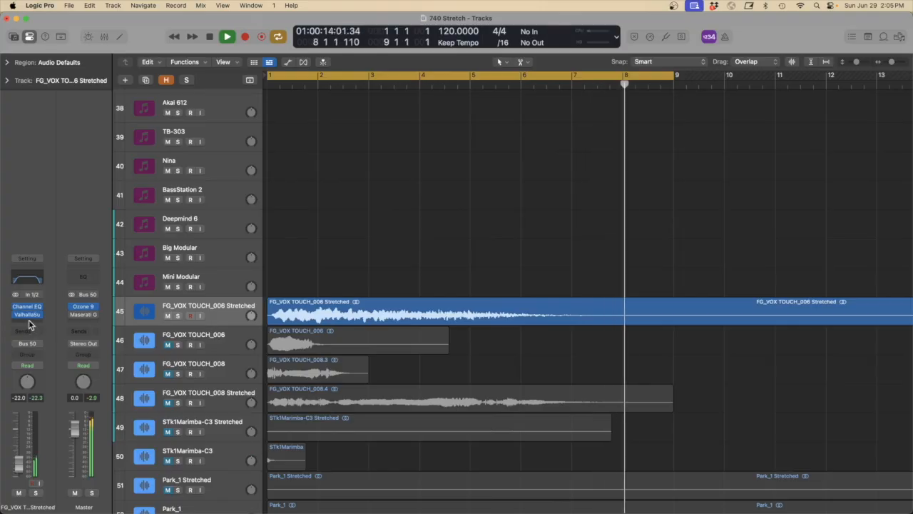
- Insert a stereo Step FX after ValhallaSupermassive on the stretched vocal and load its Deep Space preset from Ambiences
{"action": "left_click", "coordinate": [28, 320]}
{"action": "mouse_move", "coordinate": [28, 321]}
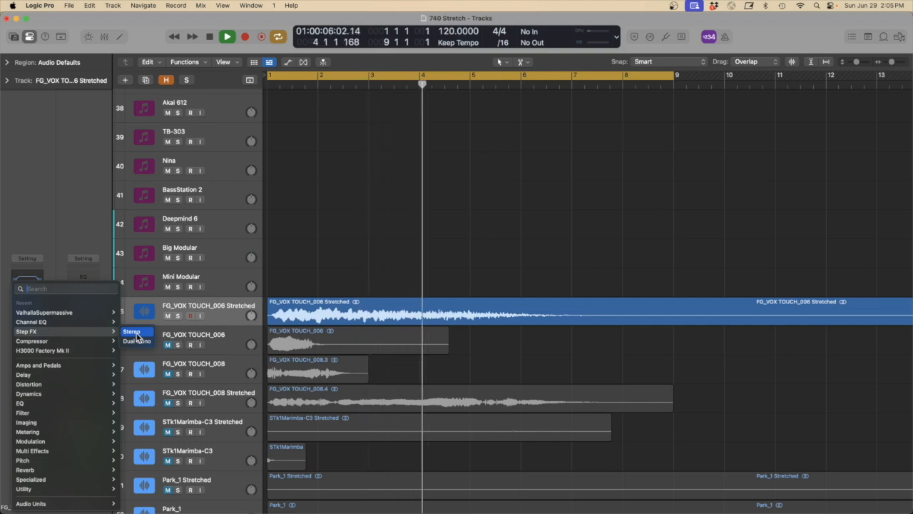
{"action": "left_click", "coordinate": [137, 336]}
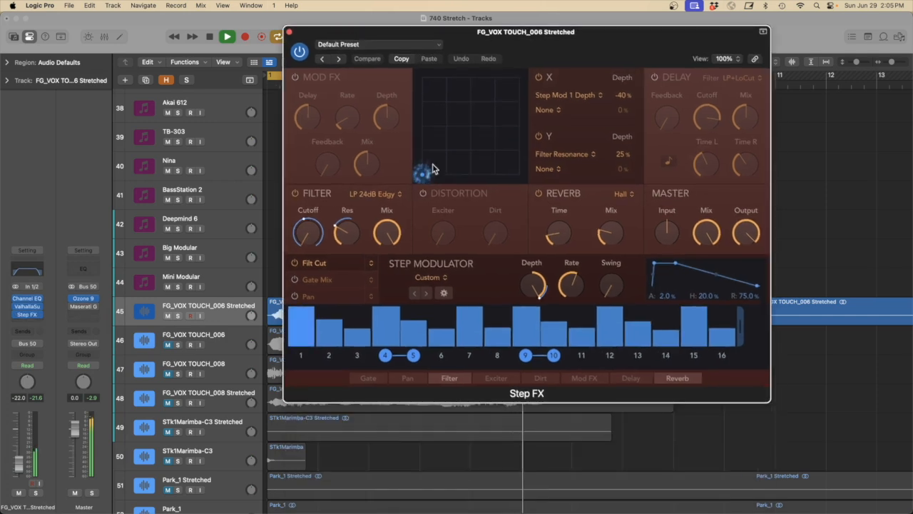
{"action": "left_click", "coordinate": [349, 45]}
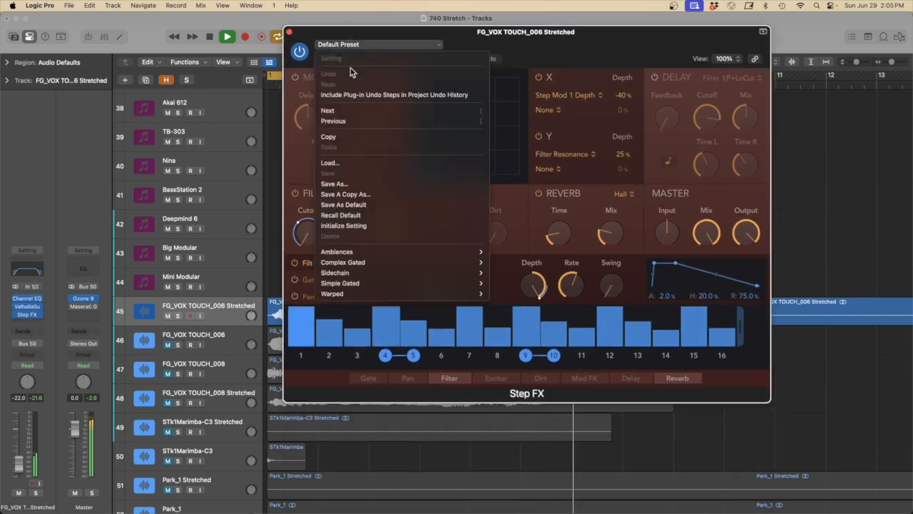
{"action": "mouse_move", "coordinate": [424, 251]}
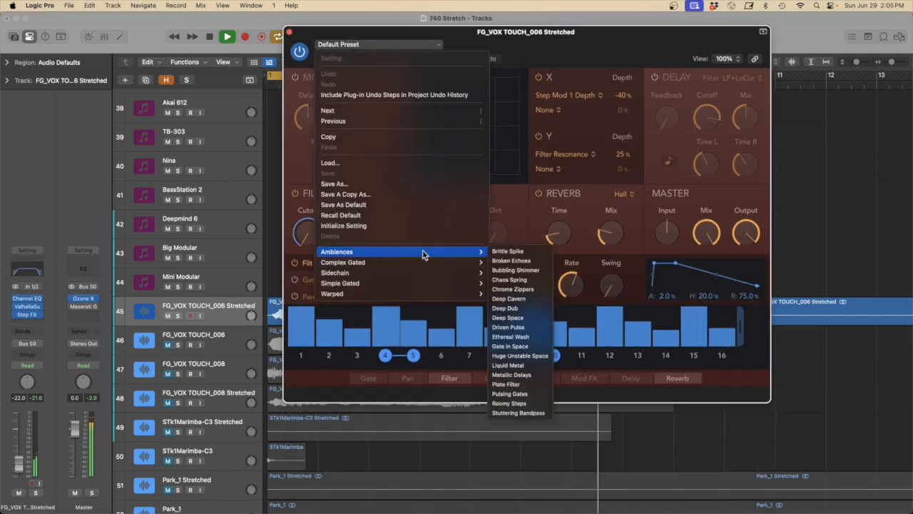
{"action": "left_click", "coordinate": [525, 317]}
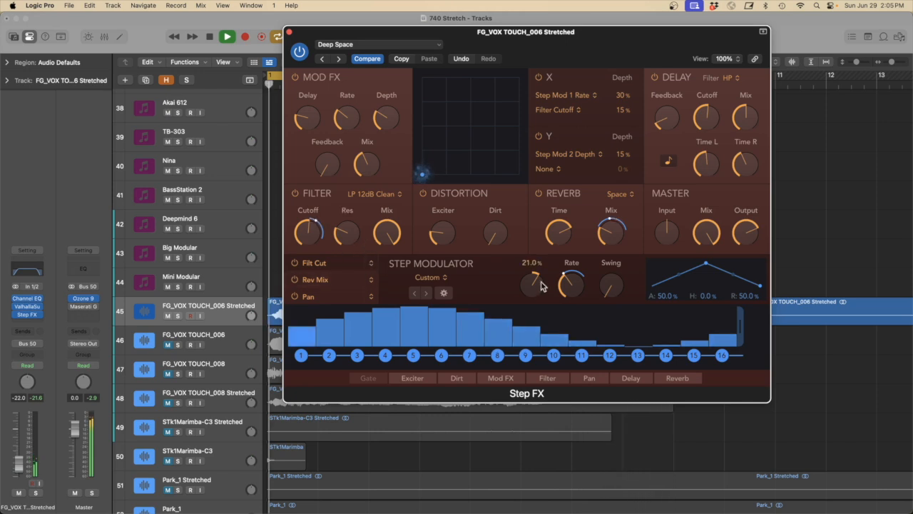
- Set the step modulator envelope's hold to 0.6 % and release to 49.4 %, and redraw a flatter step pattern during playback
{"action": "key", "text": "space"}
{"action": "left_click_drag", "start_coordinate": [705, 264], "coordinate": [708, 272]}
{"action": "key", "text": "space"}
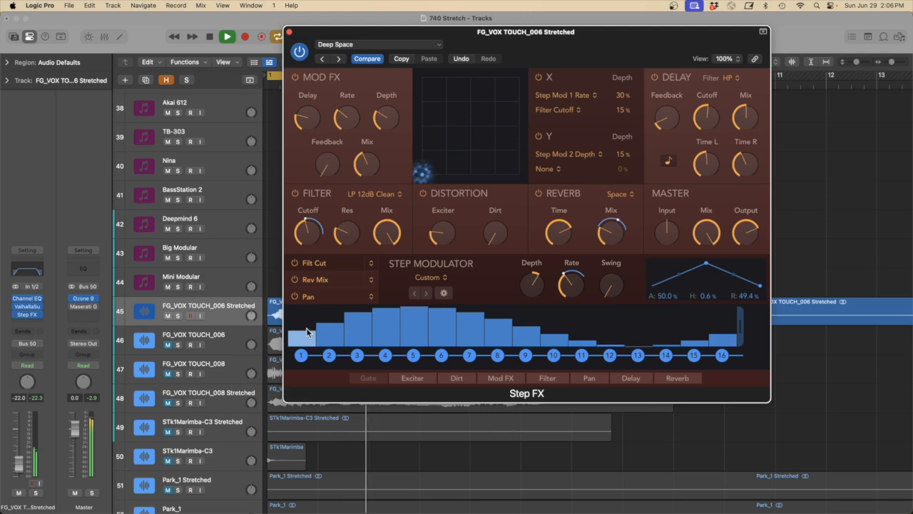
{"action": "mouse_move", "coordinate": [307, 330]}
{"action": "left_mouse_down"}
{"action": "mouse_move", "coordinate": [447, 321]}
{"action": "mouse_move", "coordinate": [575, 335]}
{"action": "left_mouse_up"}
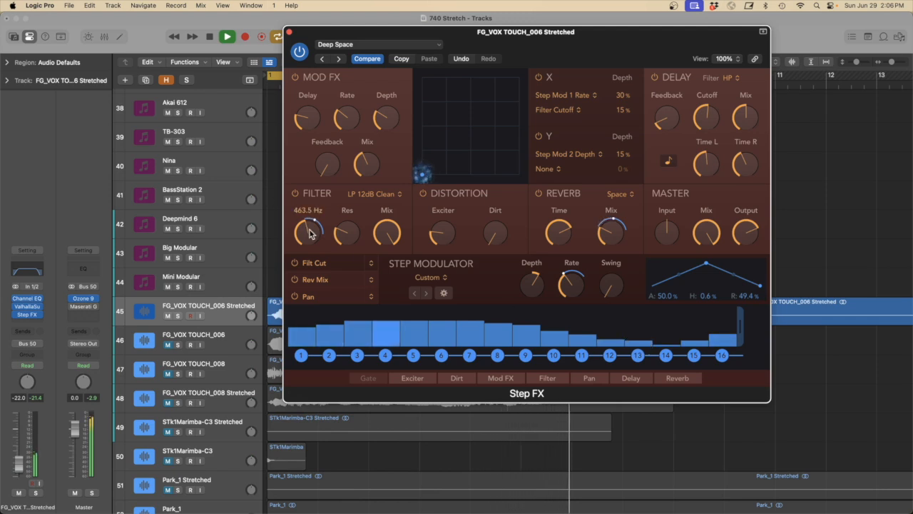
- Lower the Step FX filter cutoff to about 395 Hz, close the plug-in and fit the whole arrangement in view
{"action": "left_click_drag", "start_coordinate": [309, 231], "coordinate": [309, 233]}
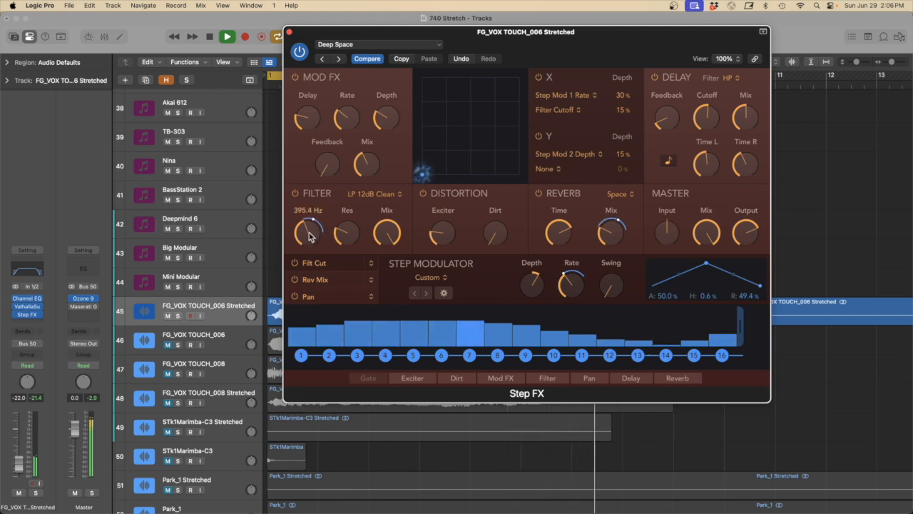
{"action": "left_click", "coordinate": [288, 33]}
{"action": "key", "text": "z"}
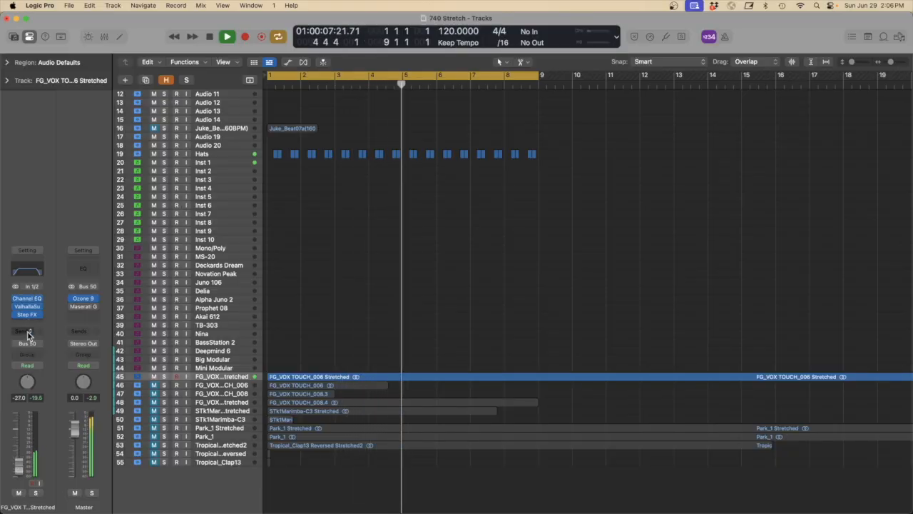
- Insert a stereo Compressor after Step FX on the stretched vocal track and load the Sidechain preset from My Favorites
{"action": "left_click", "coordinate": [33, 323]}
{"action": "mouse_move", "coordinate": [43, 341]}
{"action": "left_click", "coordinate": [138, 342]}
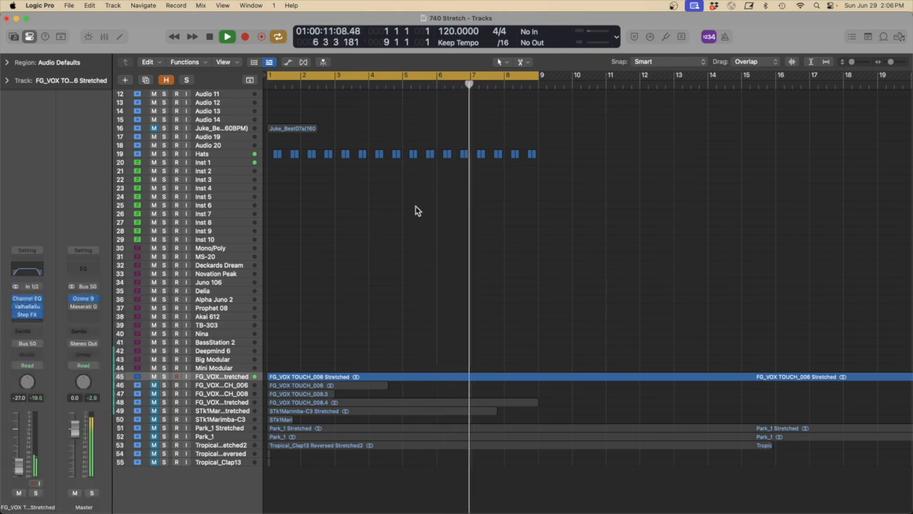
{"action": "left_click", "coordinate": [342, 148]}
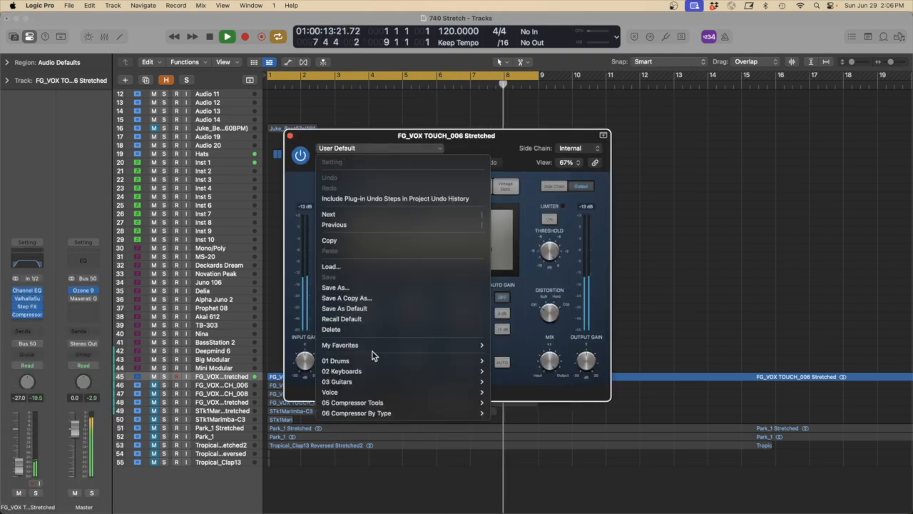
{"action": "mouse_move", "coordinate": [452, 345]}
{"action": "left_click", "coordinate": [510, 345]}
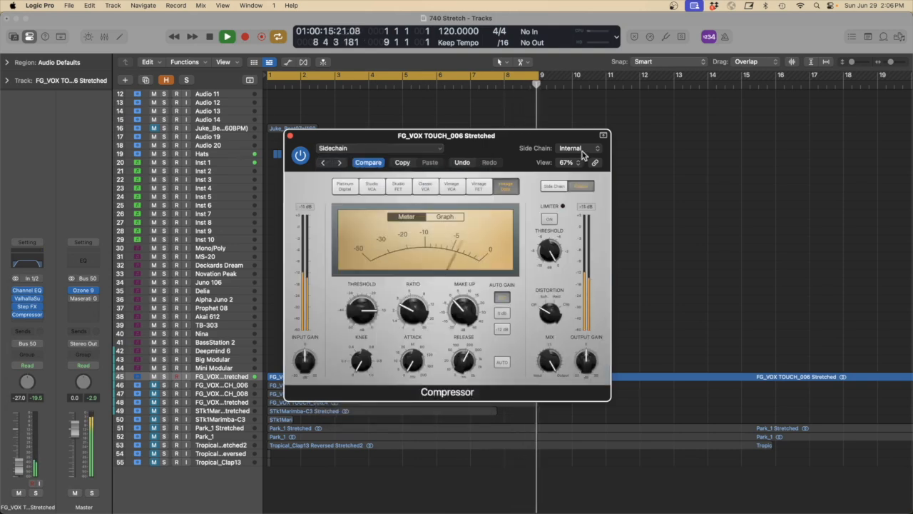
- Set the Compressor's side chain source to SideChain (Audio 1) and close the plug-in
{"action": "left_click", "coordinate": [582, 151]}
{"action": "mouse_move", "coordinate": [593, 164]}
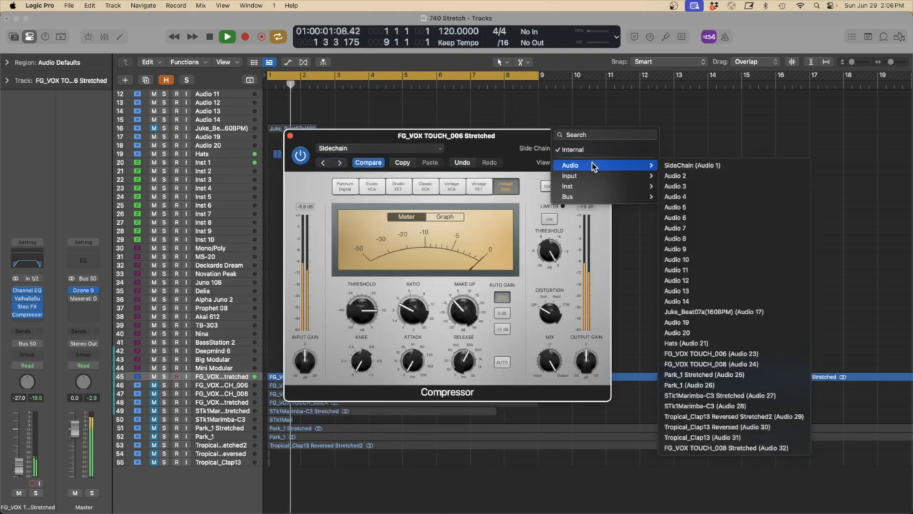
{"action": "left_click", "coordinate": [689, 166]}
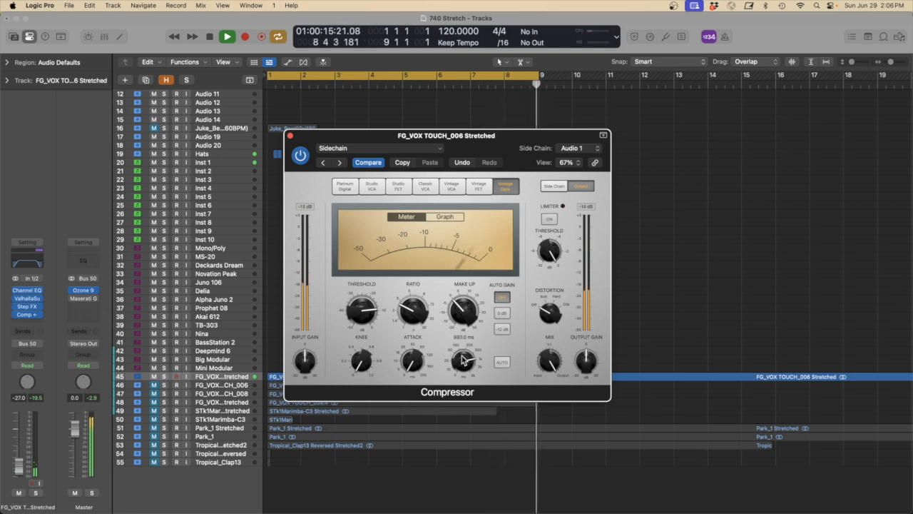
{"action": "left_click", "coordinate": [289, 136]}
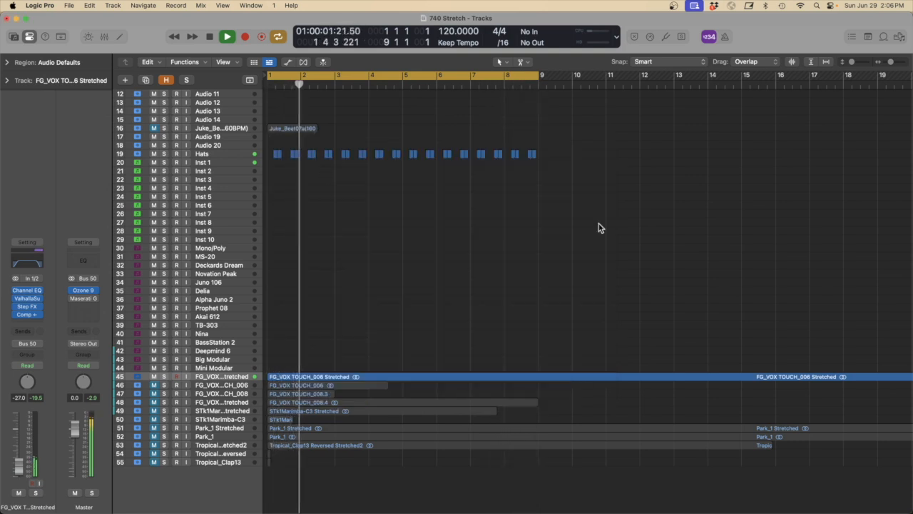
- Compare the loop with the FG_VOX TOUCH_006 Stretched track muted and unmuted, and stop playback
{"action": "left_click_drag", "start_coordinate": [629, 490], "coordinate": [265, 118]}
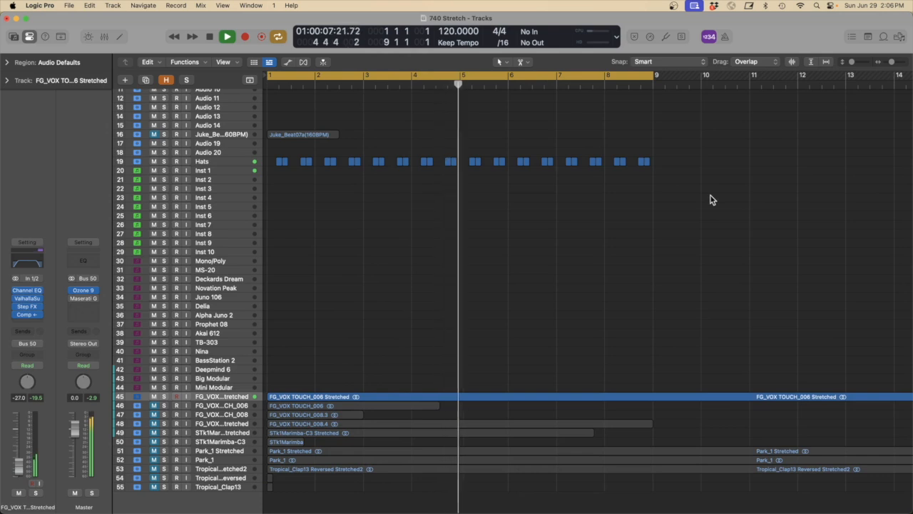
{"action": "left_click", "coordinate": [153, 397]}
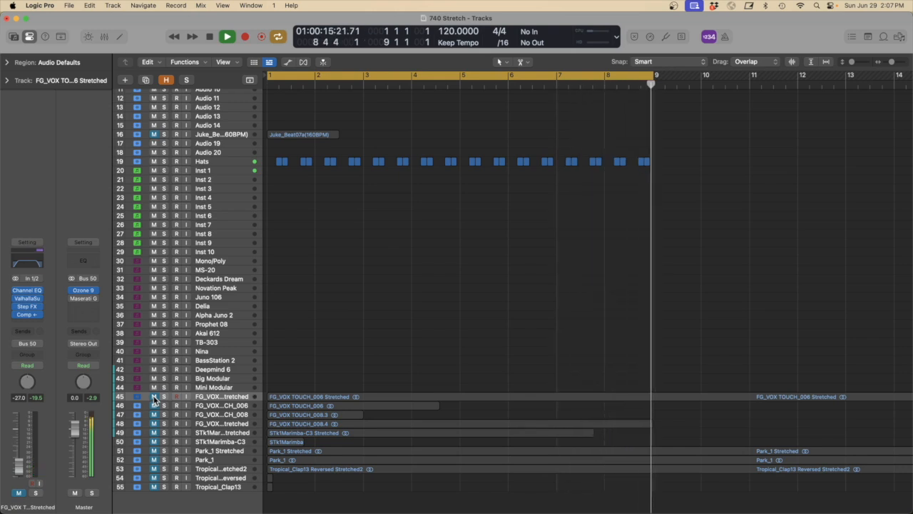
{"action": "left_click", "coordinate": [154, 397]}
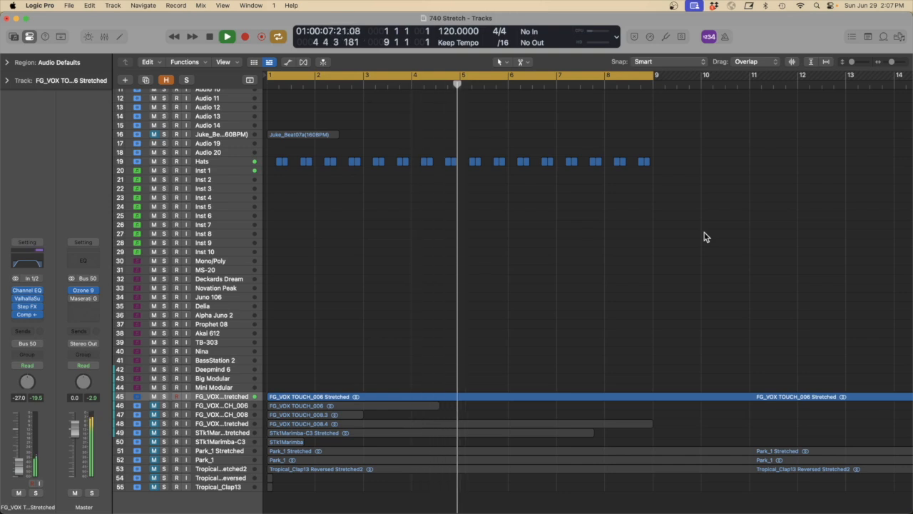
{"action": "key", "text": "space"}
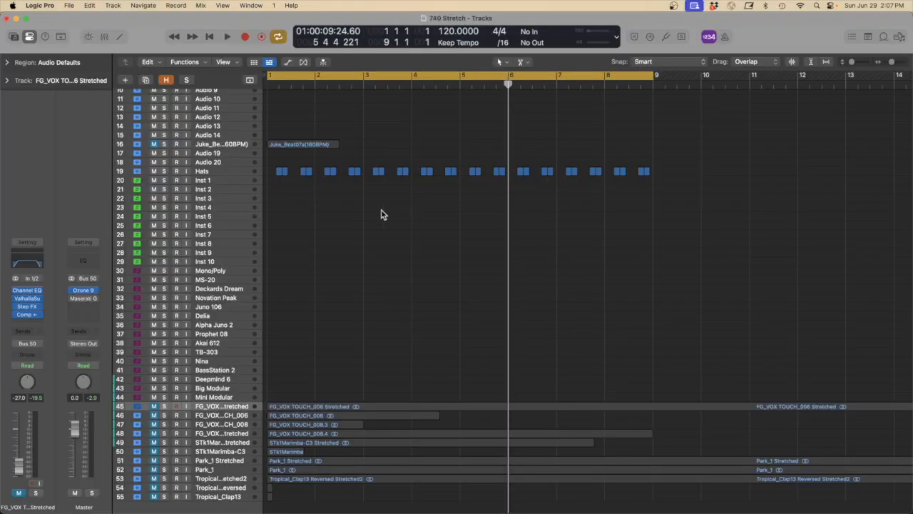
- Solo the Inst 1 and Hats tracks and play them from the start of the project
{"action": "left_click_drag", "start_coordinate": [707, 279], "coordinate": [264, 109]}
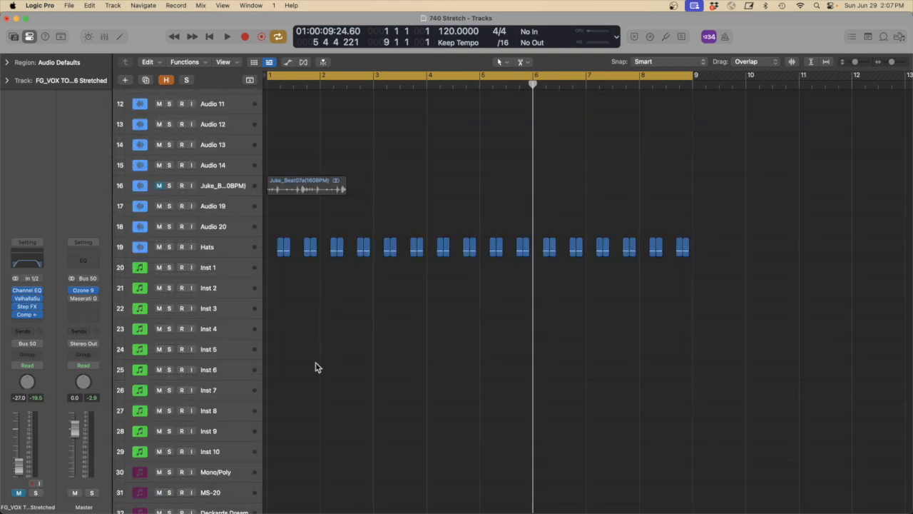
{"action": "left_click", "coordinate": [169, 267]}
{"action": "key", "text": "Return"}
{"action": "key", "text": "space"}
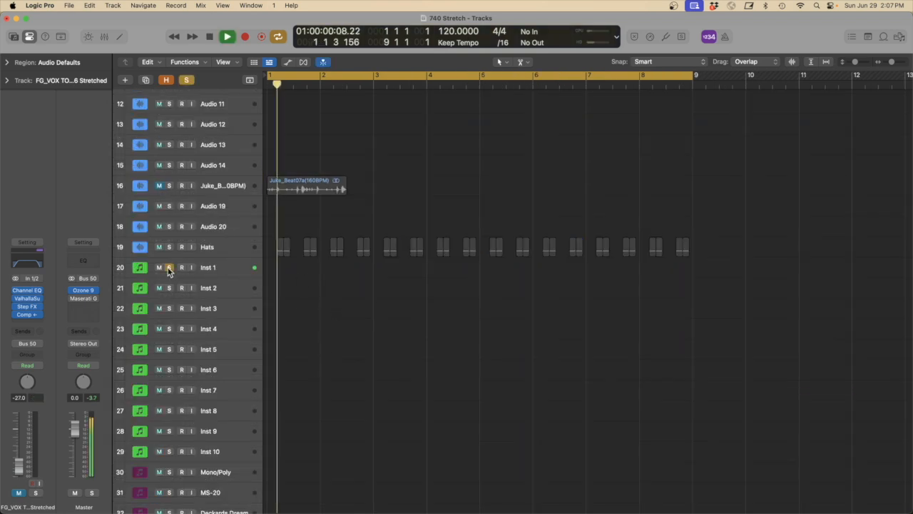
{"action": "left_click", "coordinate": [169, 247]}
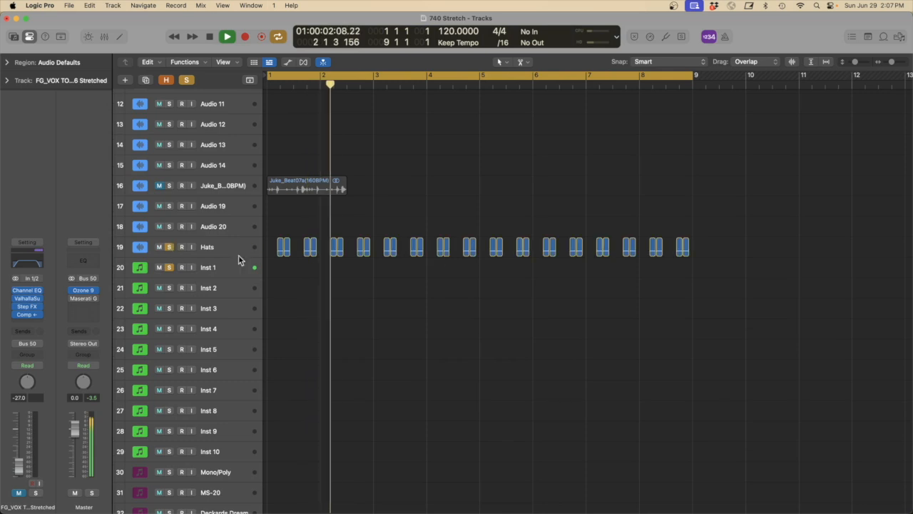
- Lengthen the second region of the first two pairs on the Hats track and play the soloed beat to check it
{"action": "left_click_drag", "start_coordinate": [347, 324], "coordinate": [226, 184]}
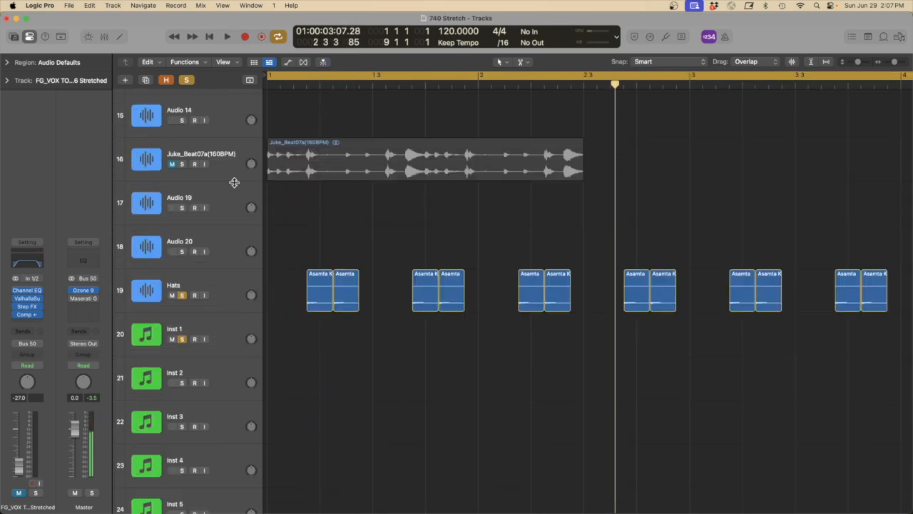
{"action": "left_click_drag", "start_coordinate": [534, 436], "coordinate": [340, 297]}
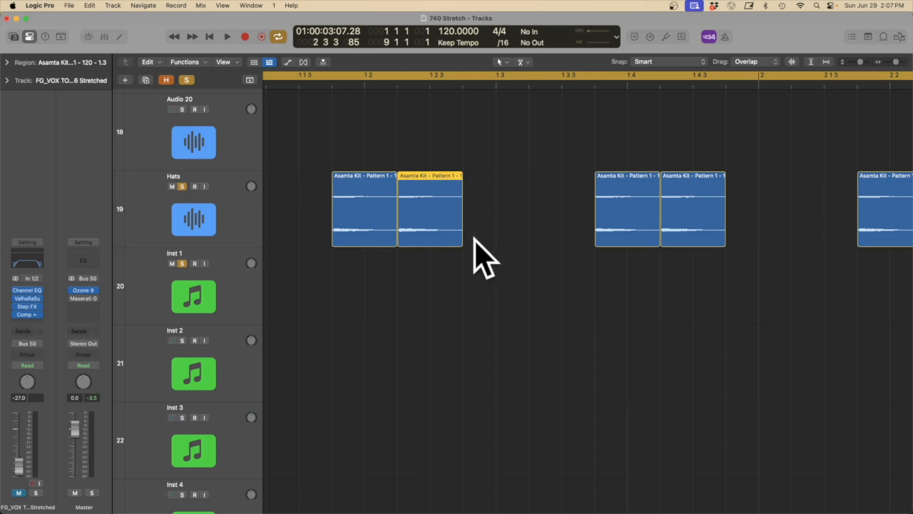
{"action": "left_click_drag", "start_coordinate": [461, 241], "coordinate": [495, 241]}
{"action": "left_click_drag", "start_coordinate": [727, 241], "coordinate": [755, 240]}
{"action": "left_click", "coordinate": [673, 297], "text": "ctrl+alt"}
{"action": "key", "text": "space"}
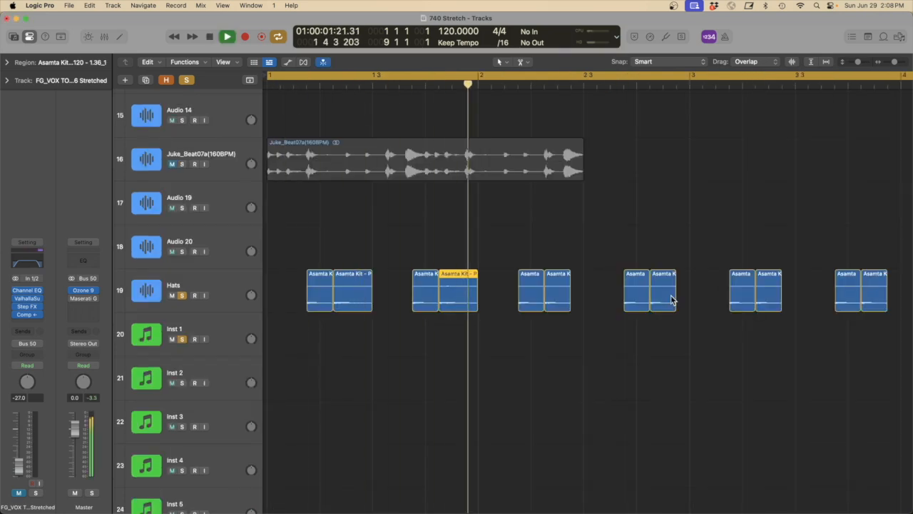
{"action": "key", "text": "space"}
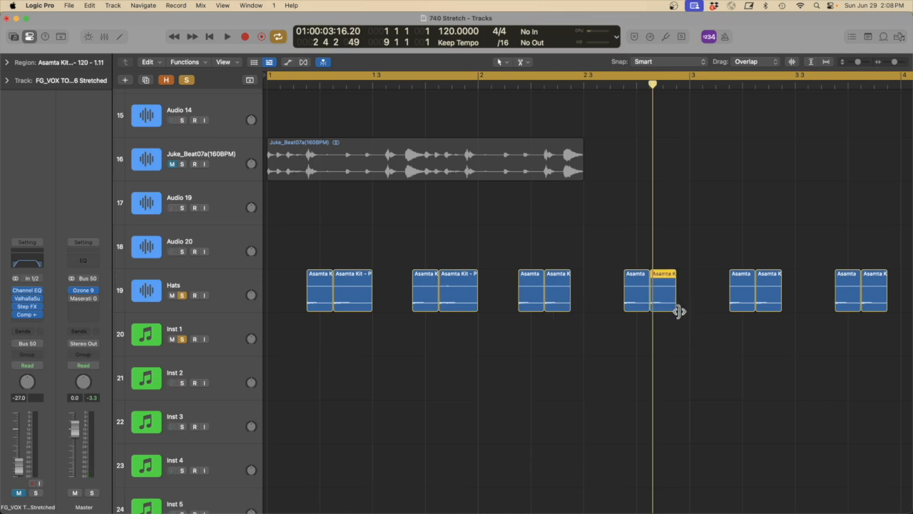
- Lengthen the second region of further pairs on the Hats track, varying the pattern through to bar 9
{"action": "left_click_drag", "start_coordinate": [779, 303], "coordinate": [790, 308]}
{"action": "scroll", "coordinate": [771, 315], "scroll_direction": "right", "scroll_amount": 8}
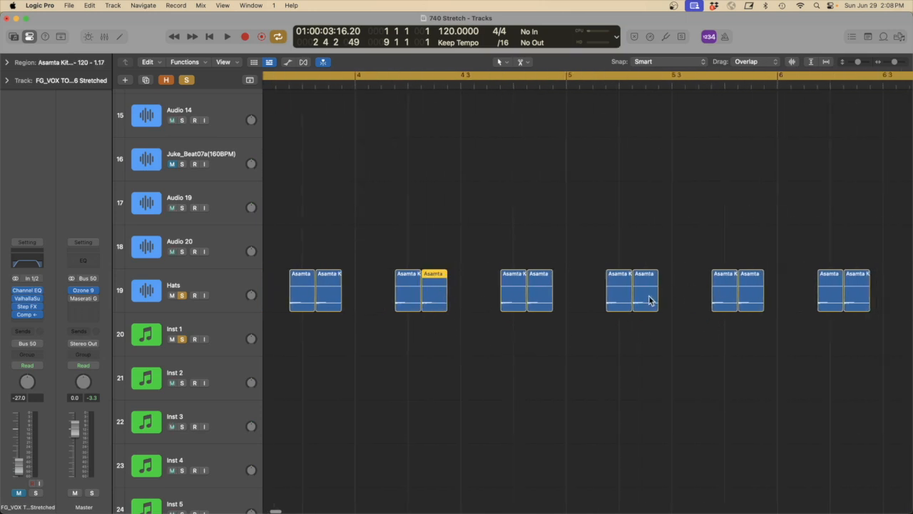
{"action": "left_click_drag", "start_coordinate": [656, 306], "coordinate": [677, 330]}
{"action": "scroll", "coordinate": [677, 330], "scroll_direction": "right", "scroll_amount": 5}
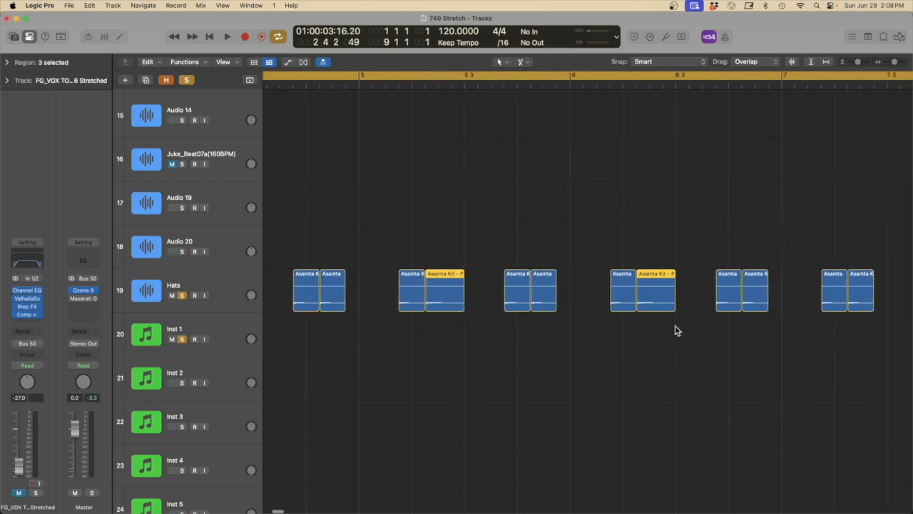
{"action": "scroll", "coordinate": [677, 331], "scroll_direction": "right", "scroll_amount": 5}
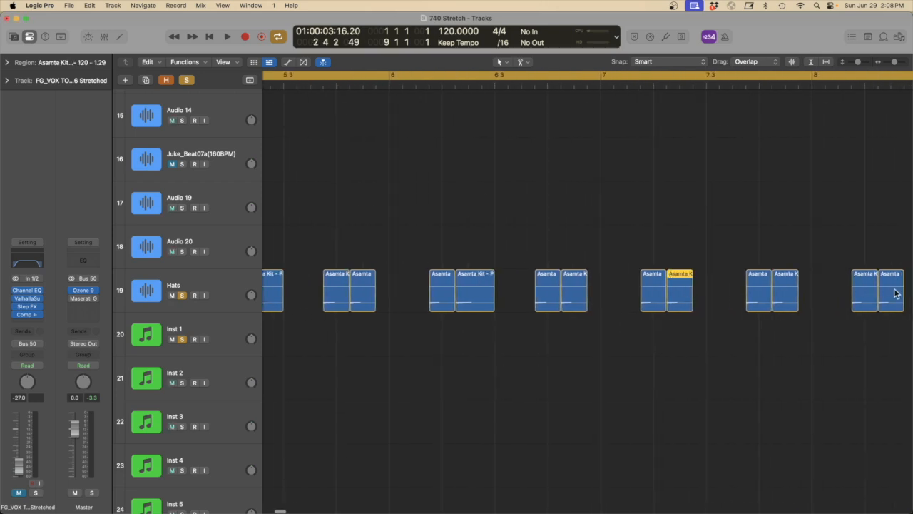
{"action": "scroll", "coordinate": [828, 322], "scroll_direction": "right", "scroll_amount": 7}
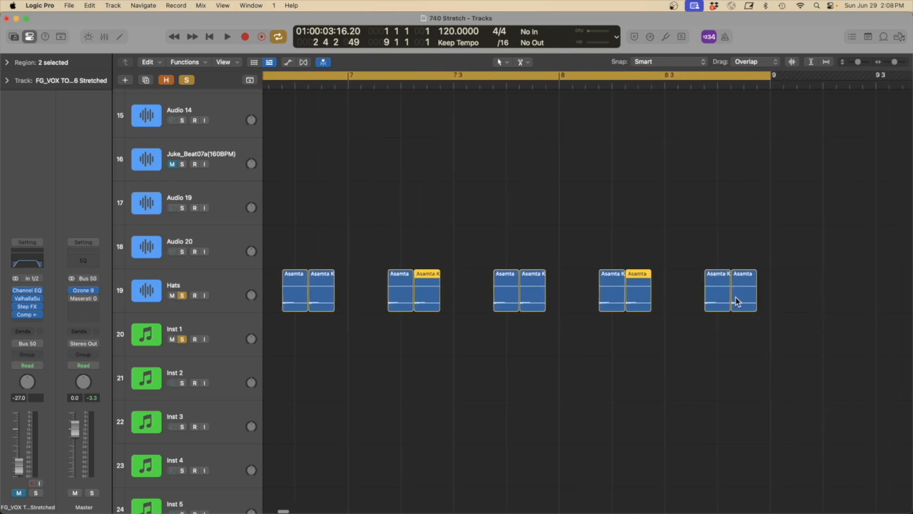
{"action": "left_click_drag", "start_coordinate": [755, 306], "coordinate": [768, 307]}
- Play the soloed Hats and Inst 1 beat from the start, and solo the FG_VOX TOUCH_006 Stretched track alongside it
{"action": "left_click", "coordinate": [639, 352], "text": "ctrl+alt"}
{"action": "key", "text": "space"}
{"action": "left_click", "coordinate": [546, 319]}
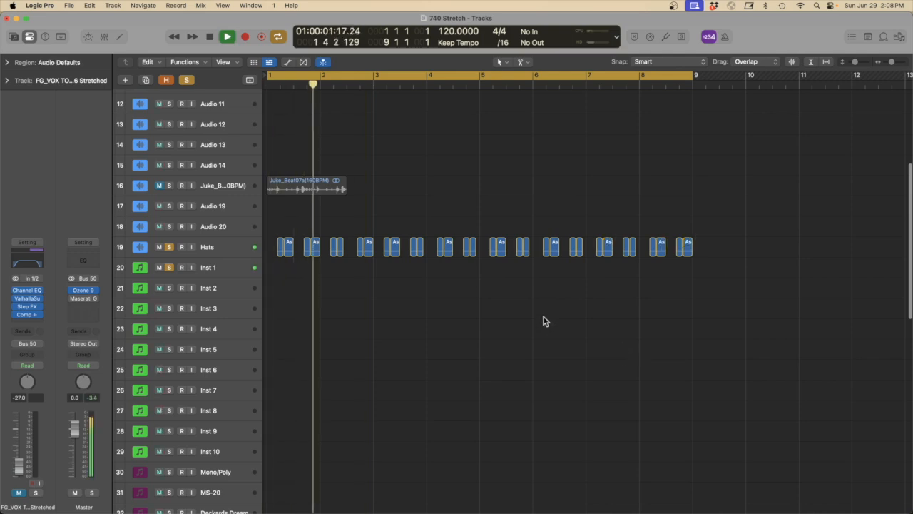
{"action": "left_click_drag", "start_coordinate": [727, 330], "coordinate": [335, 246]}
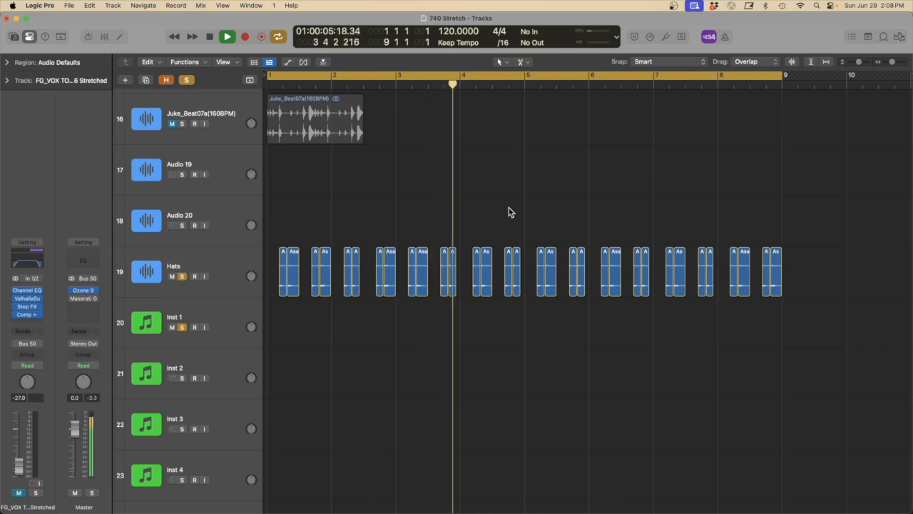
{"action": "left_click", "coordinate": [182, 327]}
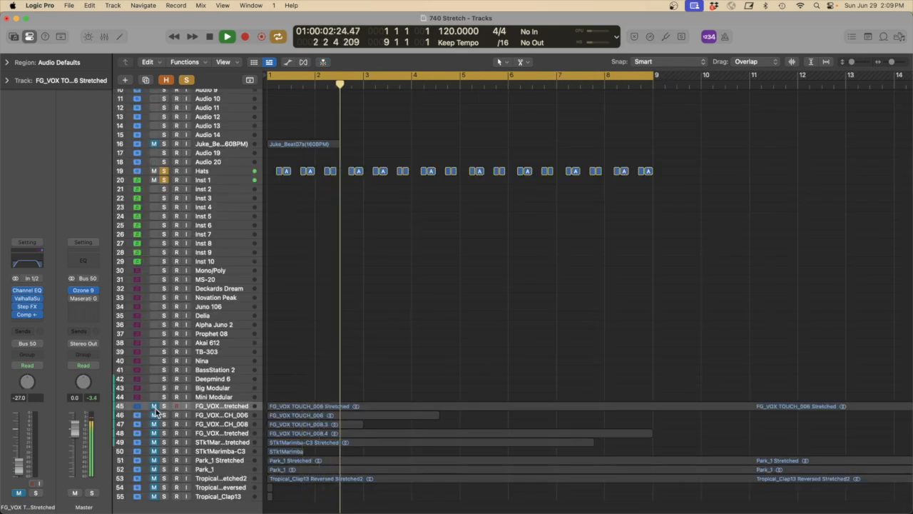
{"action": "left_click", "coordinate": [164, 406]}
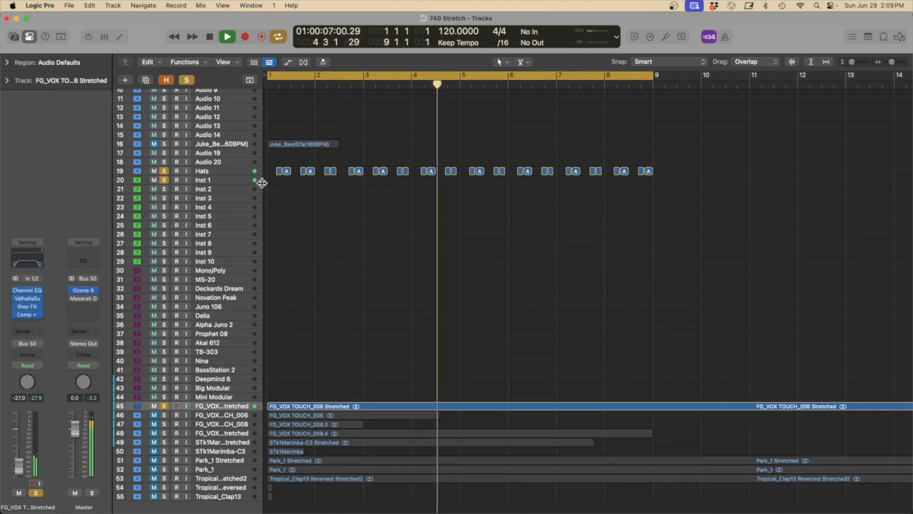
- Send the Hats track to the Bus 1 Room Verb at about -16 dB, lower its volume to -10.0 dB, and listen to the mix
{"action": "left_click", "coordinate": [230, 174]}
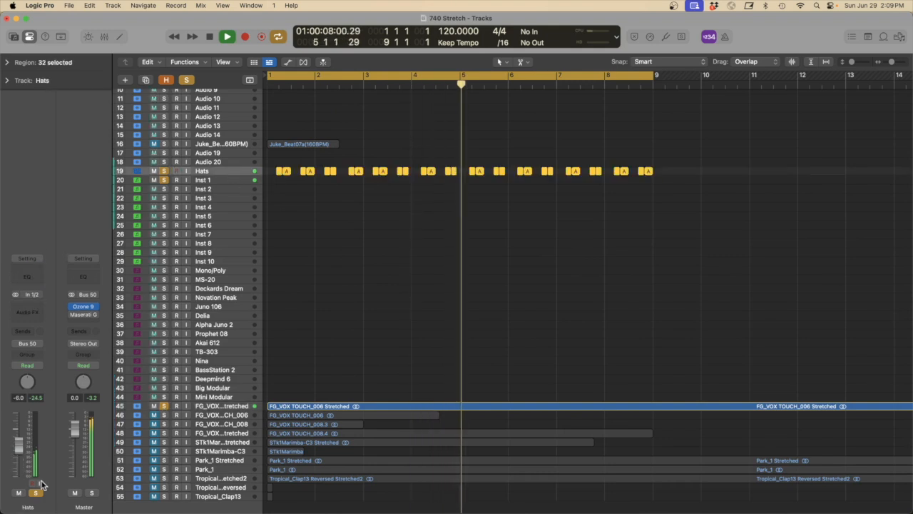
{"action": "left_click", "coordinate": [29, 333]}
{"action": "mouse_move", "coordinate": [71, 415]}
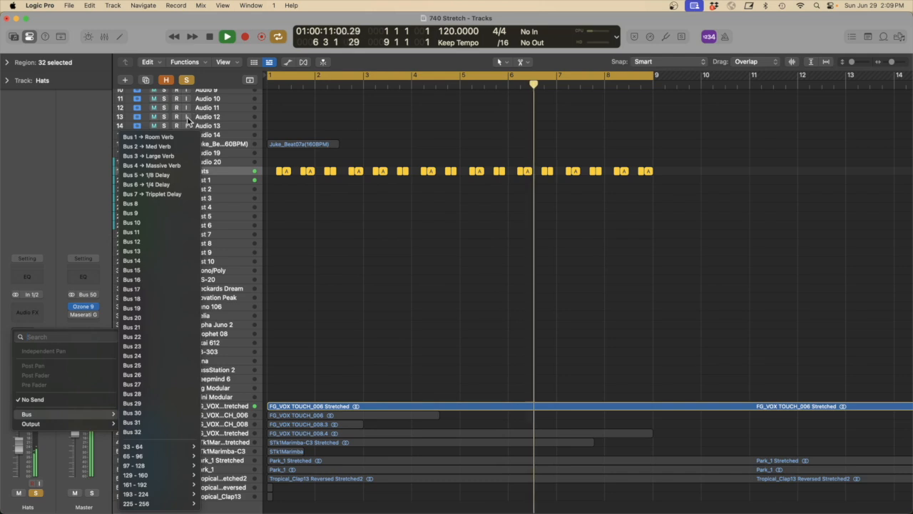
{"action": "left_click", "coordinate": [168, 137]}
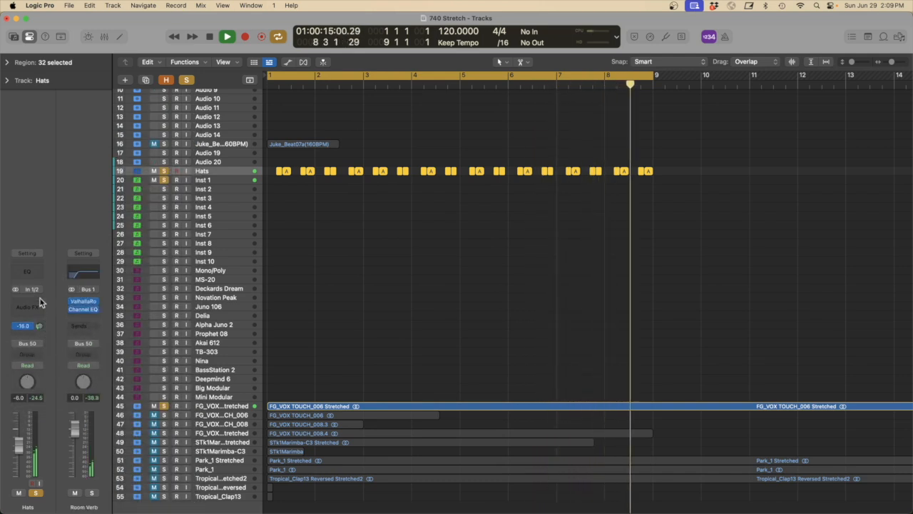
{"action": "left_click_drag", "start_coordinate": [26, 447], "coordinate": [25, 452]}
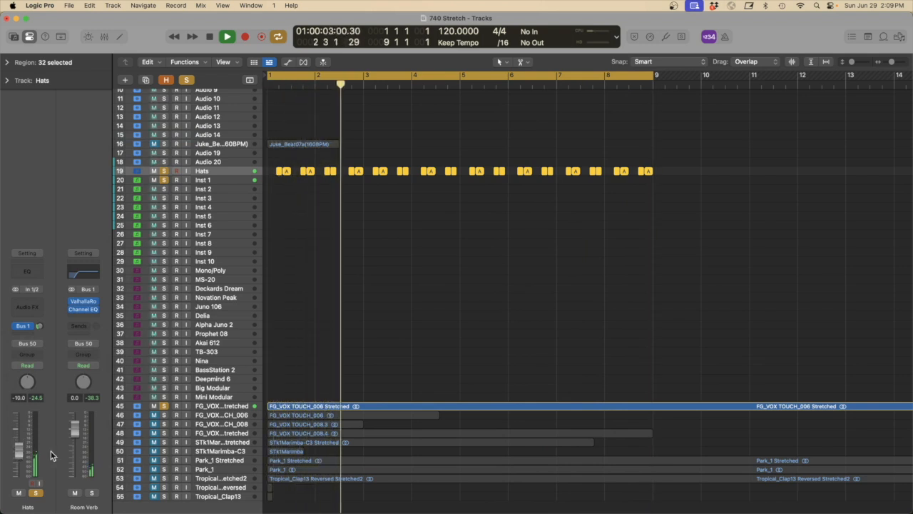
{"action": "left_click", "coordinate": [540, 292]}
{"action": "left_click_drag", "start_coordinate": [697, 454], "coordinate": [200, 136]}
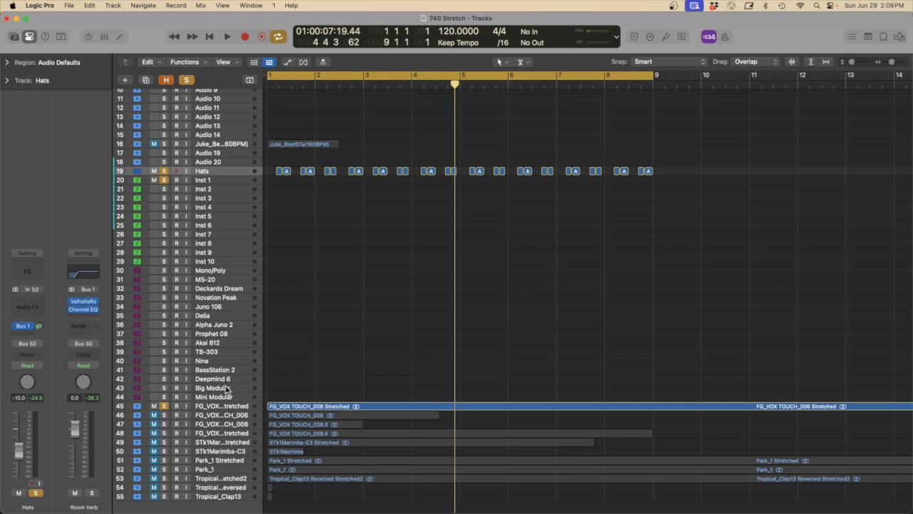
- Clear the beat and vocal solos, and play the original STk1Marimba-C3 track on its own
{"action": "left_click", "coordinate": [164, 406]}
{"action": "left_click_drag", "start_coordinate": [700, 491], "coordinate": [268, 400]}
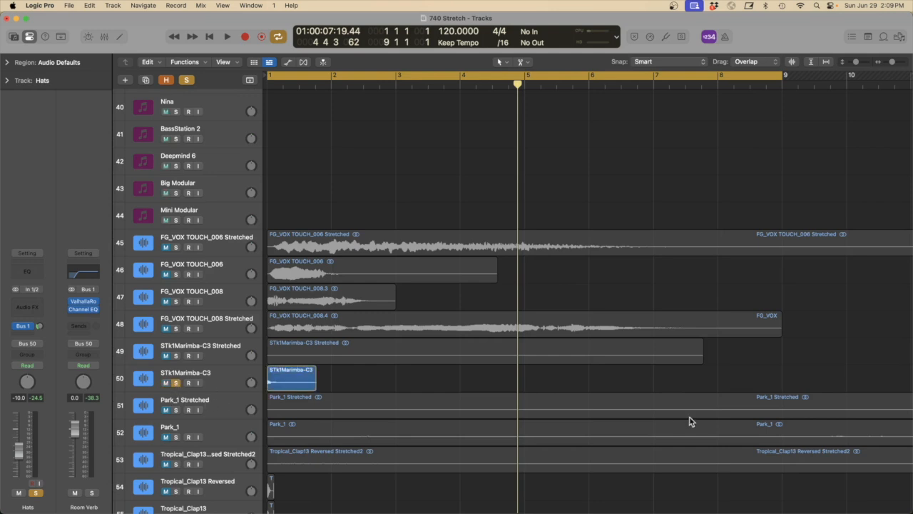
{"action": "left_click_drag", "start_coordinate": [822, 478], "coordinate": [266, 271]}
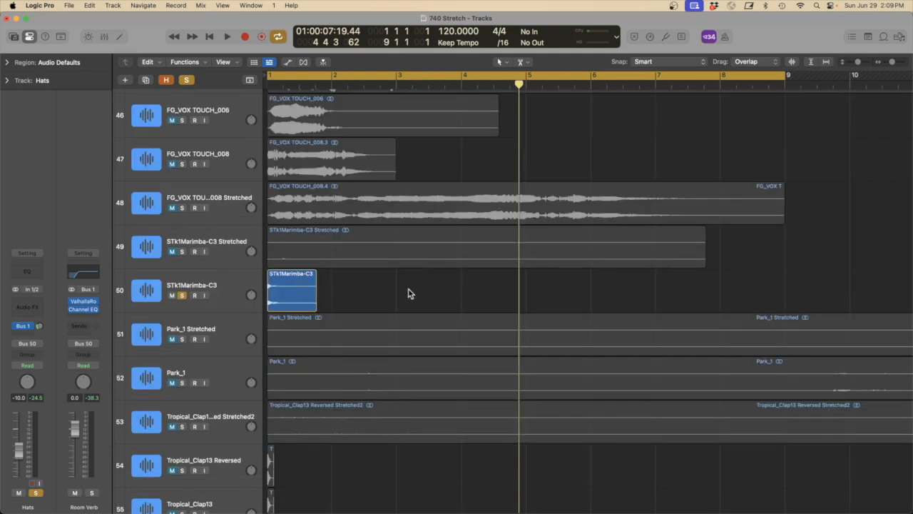
{"action": "left_click", "coordinate": [181, 297]}
{"action": "left_click", "coordinate": [181, 297], "text": "alt"}
{"action": "key", "text": "space"}
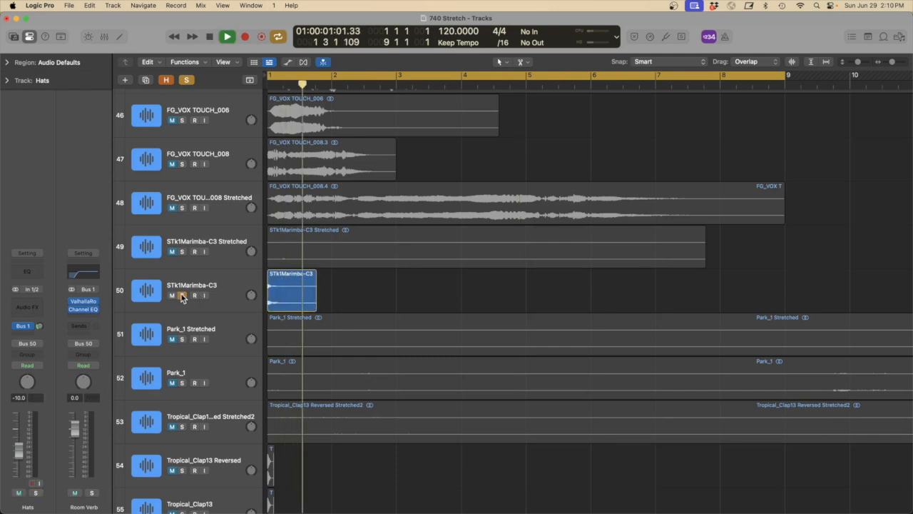
{"action": "key", "text": "space"}
- Solo the STk1Marimba-C3 Stretched track in place of the original and play it from the start
{"action": "left_click", "coordinate": [181, 295]}
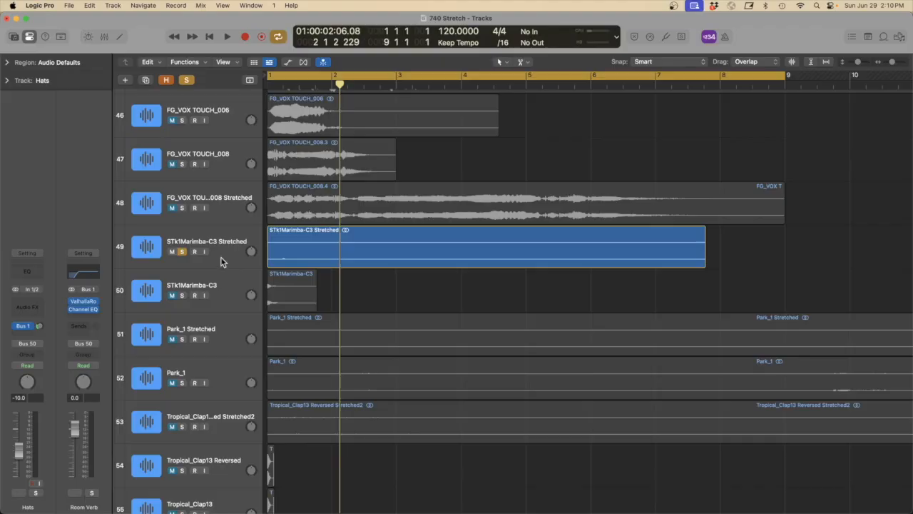
{"action": "key", "text": "s"}
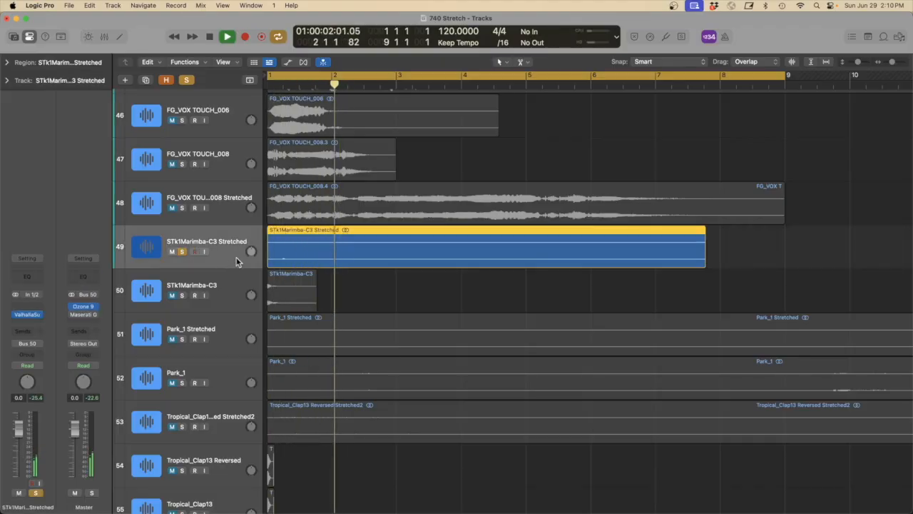
{"action": "left_click_drag", "start_coordinate": [820, 398], "coordinate": [209, 189]}
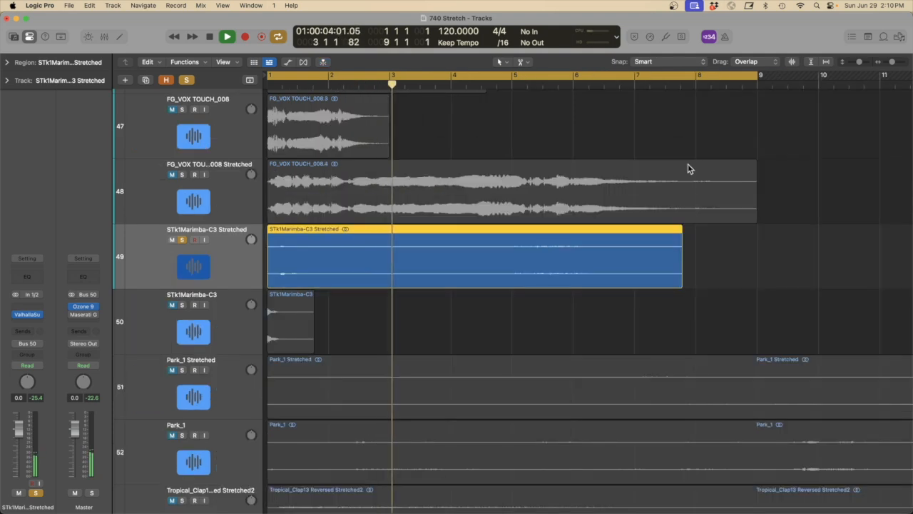
- Turn on waveform zoom and replay the soloed STk1Marimba-C3 Stretched track with ValhallaSupermassive bypassed
{"action": "left_click", "coordinate": [790, 63]}
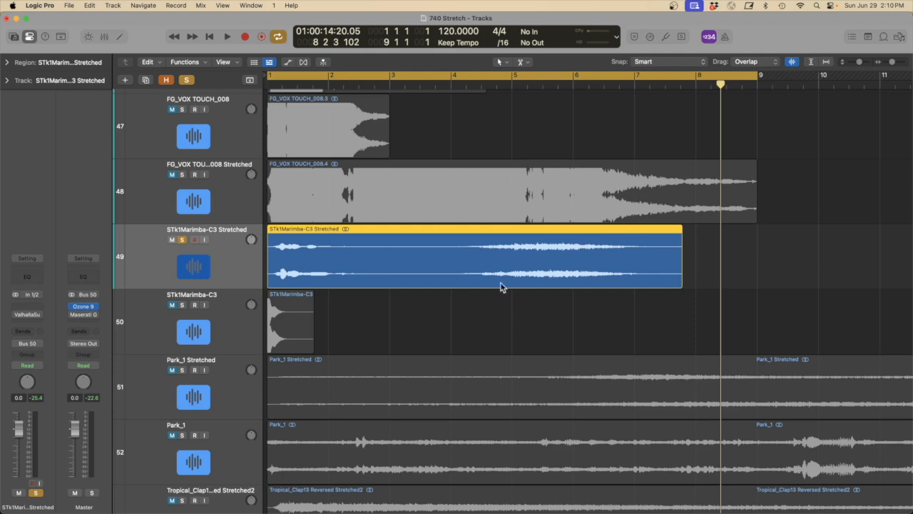
{"action": "key", "text": "space"}
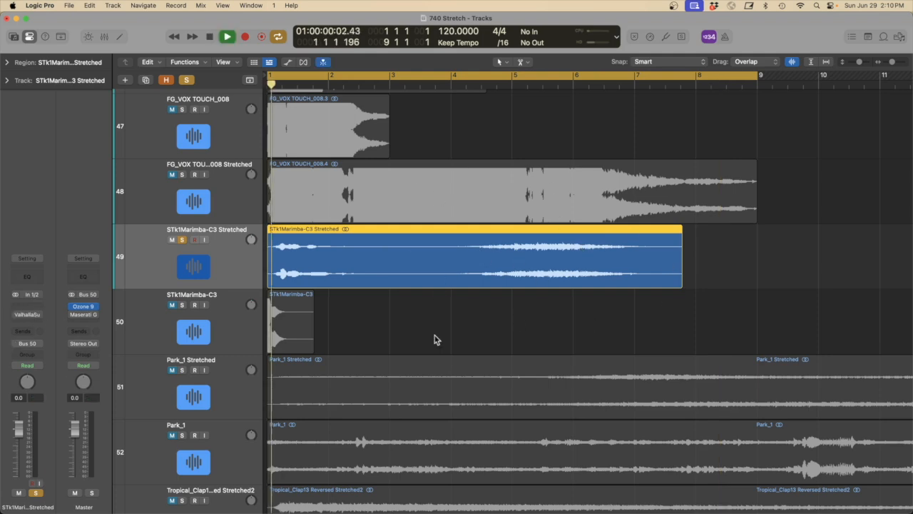
{"action": "left_click", "coordinate": [400, 331]}
{"action": "left_click", "coordinate": [400, 331], "text": "ctrl+alt"}
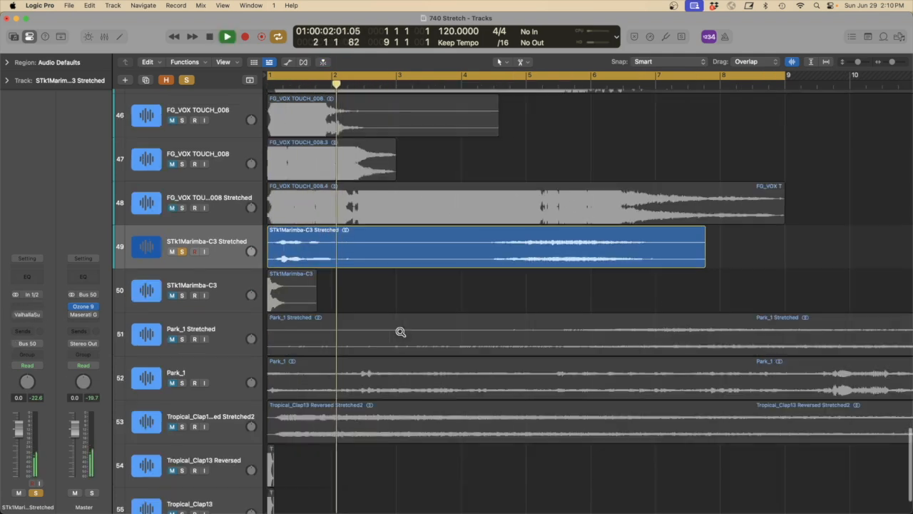
- Unsolo the STk1Marimba-C3 Stretched track and play it together with the beat
{"action": "left_click", "coordinate": [181, 252]}
{"action": "left_click", "coordinate": [441, 261]}
{"action": "left_click", "coordinate": [444, 259], "text": "ctrl+alt"}
{"action": "left_click", "coordinate": [412, 275], "text": "ctrl+alt"}
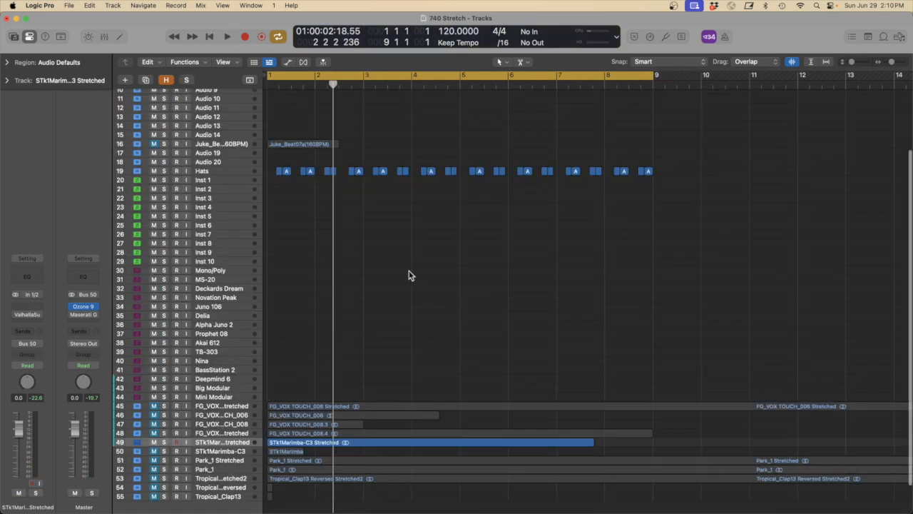
{"action": "key", "text": "shift+space"}
{"action": "left_click_drag", "start_coordinate": [703, 492], "coordinate": [182, 349]}
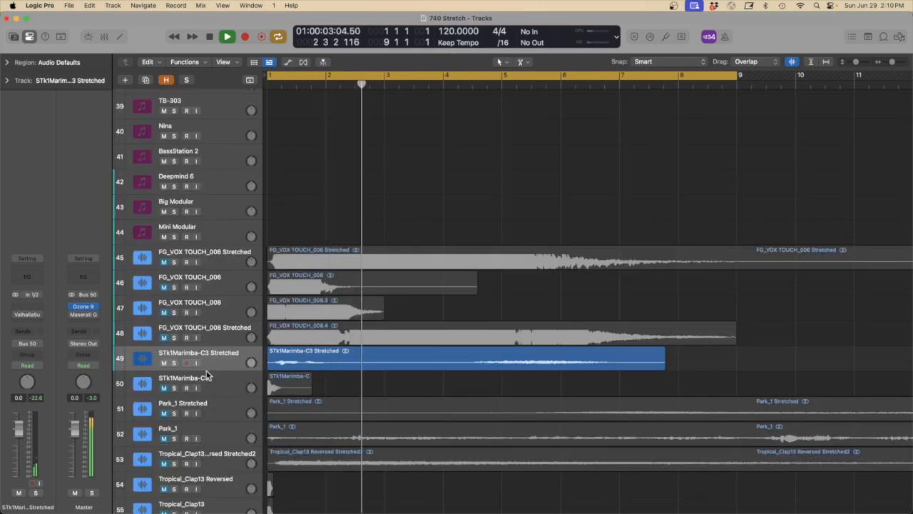
- Insert a Channel EQ on STk1Marimba-C3 Stretched with a low cut at about 48 Hz and a high cut at about 4300 Hz
{"action": "left_click", "coordinate": [225, 363]}
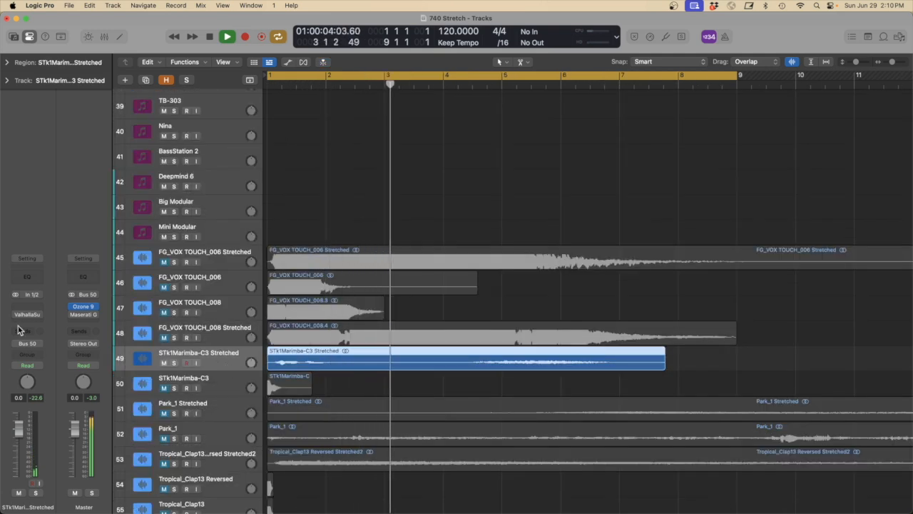
{"action": "left_click", "coordinate": [23, 278]}
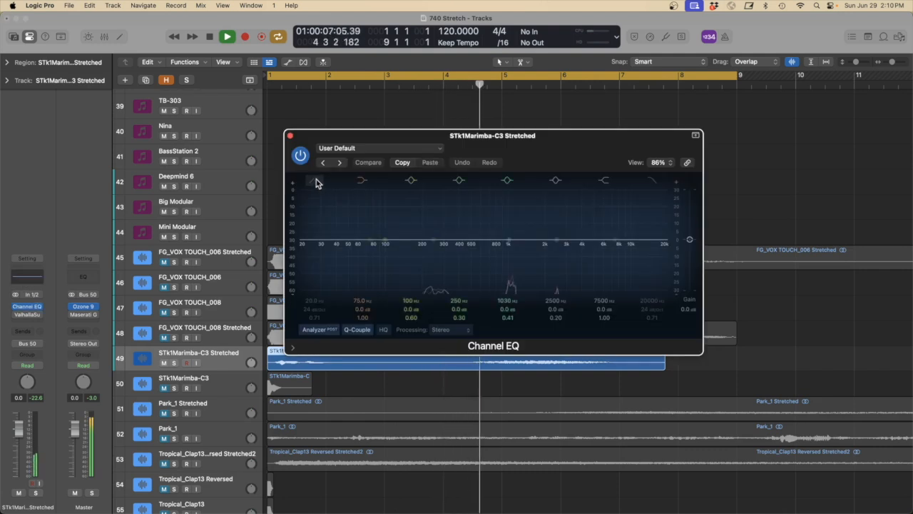
{"action": "left_click", "coordinate": [314, 180]}
{"action": "left_click_drag", "start_coordinate": [312, 300], "coordinate": [312, 282]}
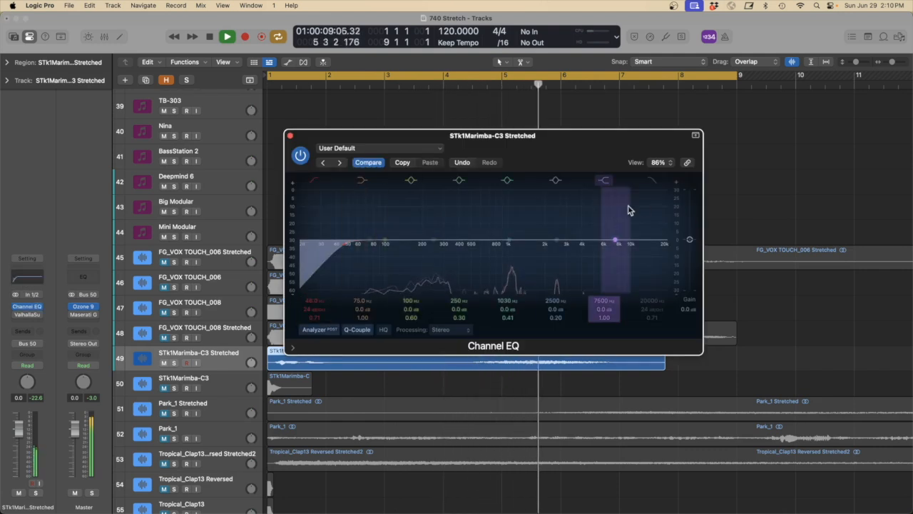
{"action": "left_click", "coordinate": [655, 183]}
{"action": "left_click_drag", "start_coordinate": [648, 303], "coordinate": [649, 330]}
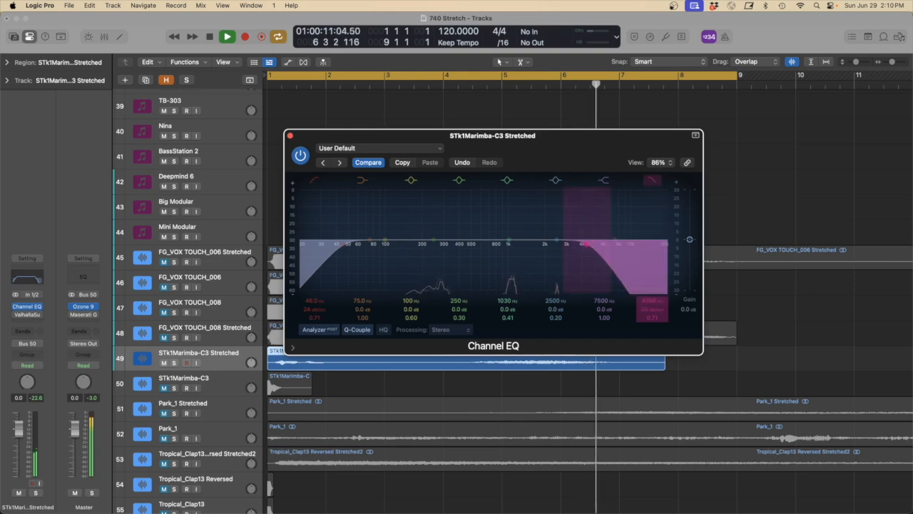
{"action": "left_click", "coordinate": [290, 136]}
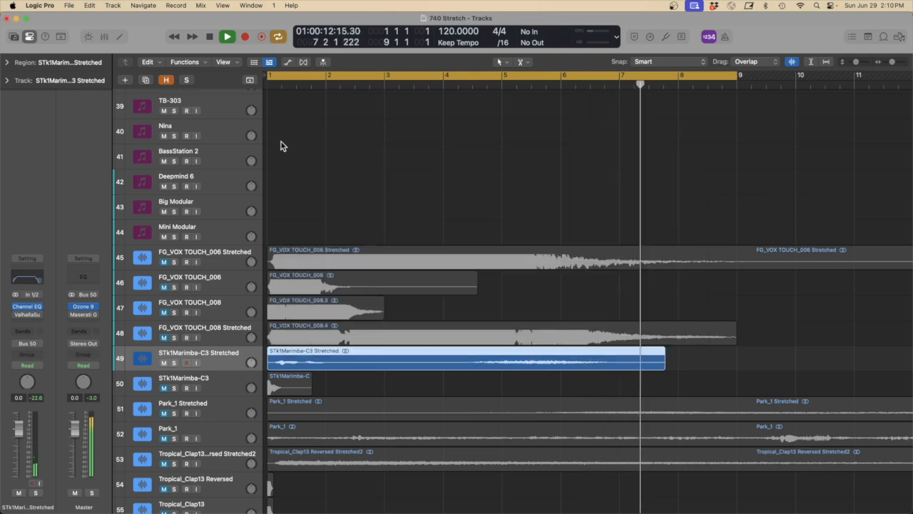
- Re-enable ValhallaSupermassive on STk1Marimba-C3 Stretched, set its EQ High to 6320 Hz, and close the plug-in
{"action": "left_click", "coordinate": [27, 315]}
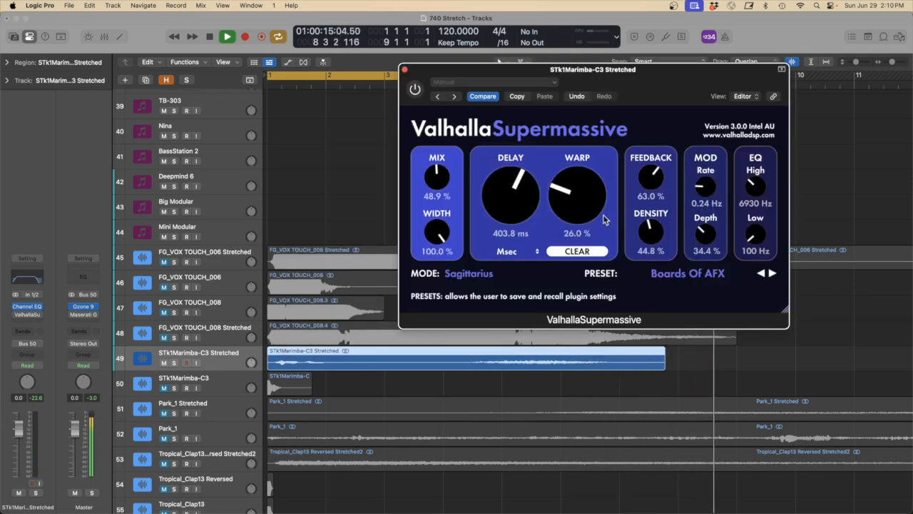
{"action": "left_click_drag", "start_coordinate": [438, 76], "coordinate": [530, 27]}
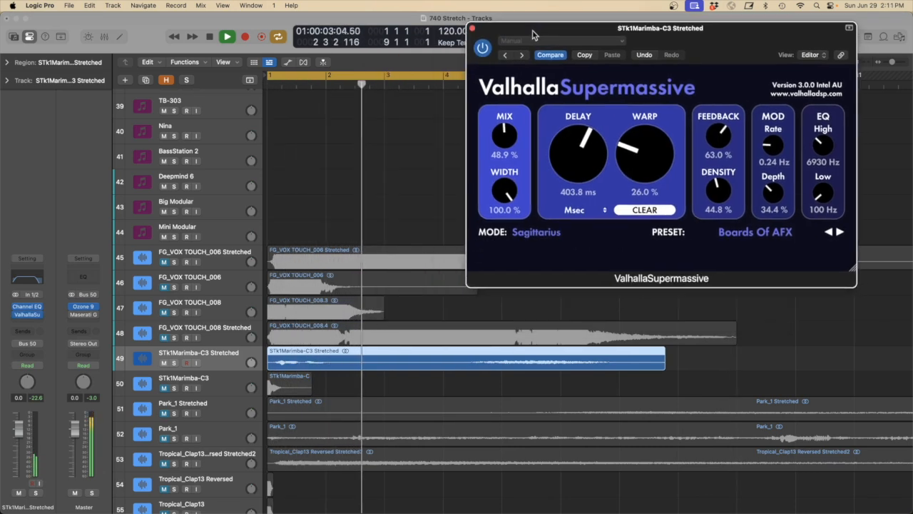
{"action": "left_click_drag", "start_coordinate": [832, 148], "coordinate": [831, 153]}
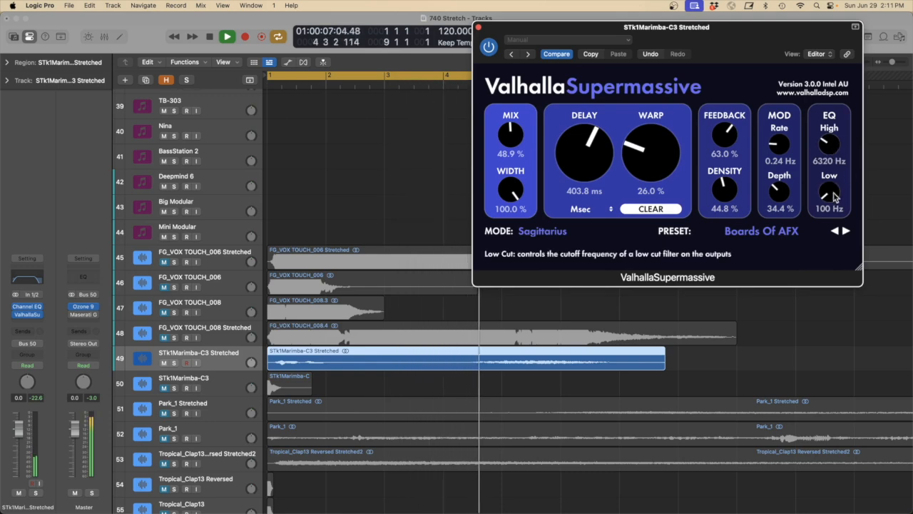
{"action": "left_click", "coordinate": [478, 28]}
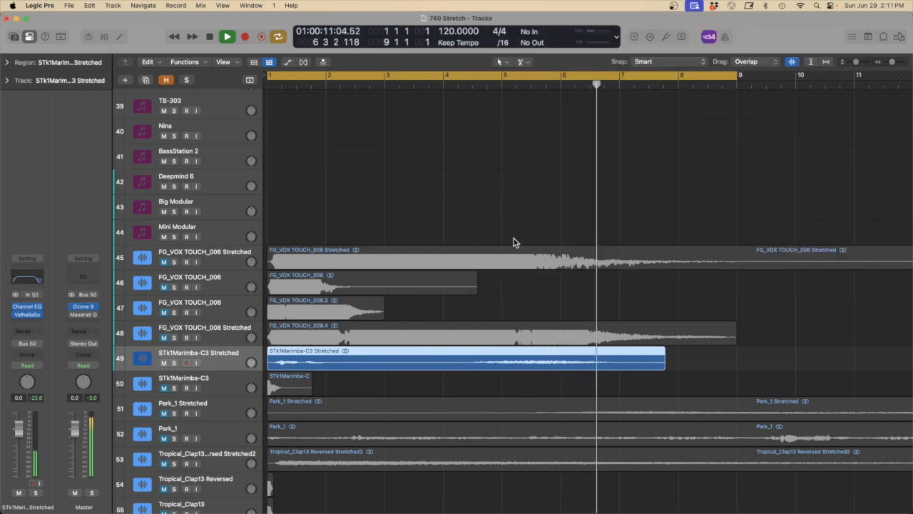
- Insert a stereo AutoFilter after ValhallaSupermassive on the STk1Marimba-C3 Stretched track
{"action": "left_click", "coordinate": [694, 299], "text": "ctrl+alt"}
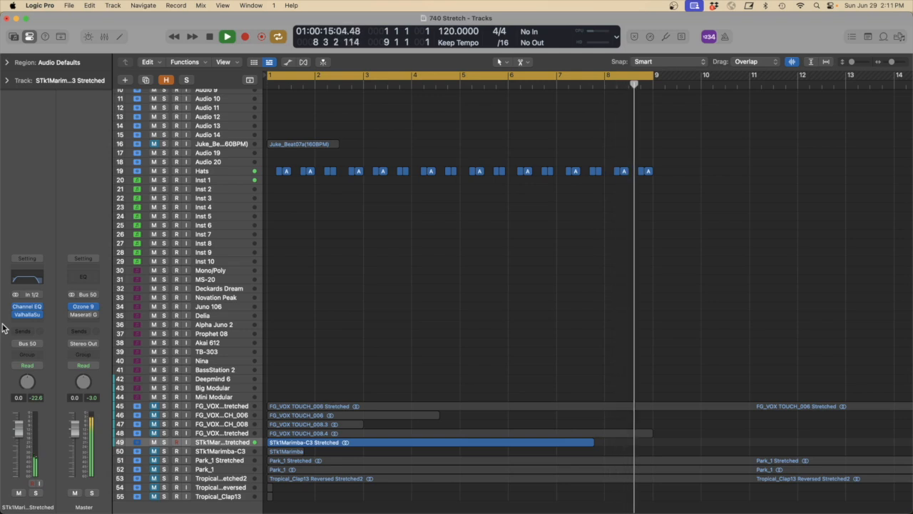
{"action": "left_click", "coordinate": [28, 322]}
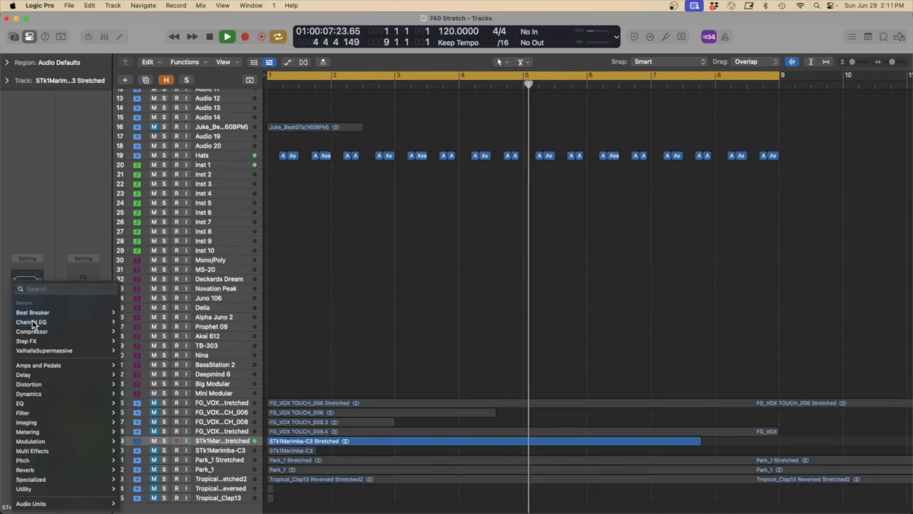
{"action": "mouse_move", "coordinate": [33, 322]}
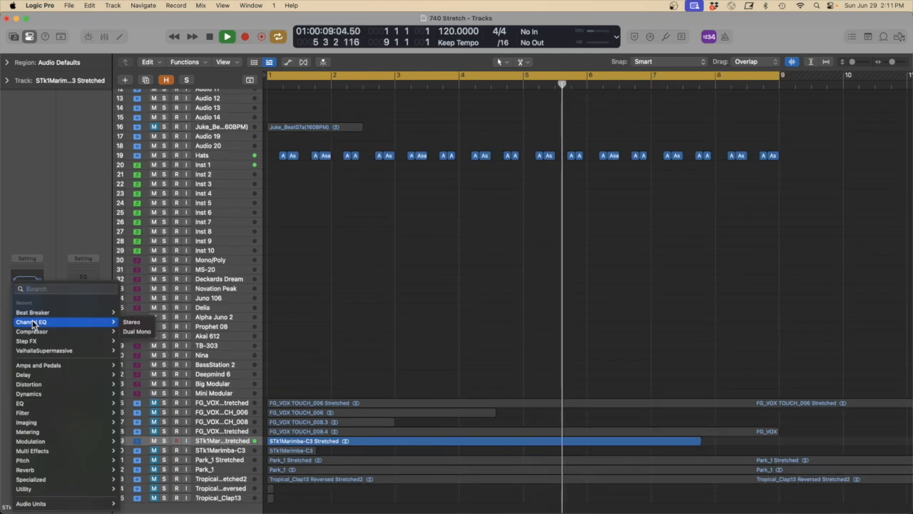
{"action": "mouse_move", "coordinate": [42, 427]}
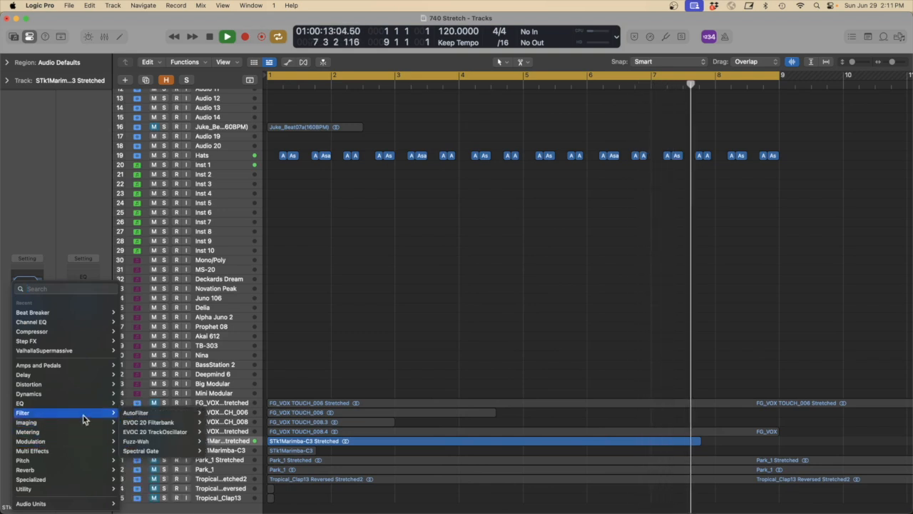
{"action": "left_click", "coordinate": [220, 413]}
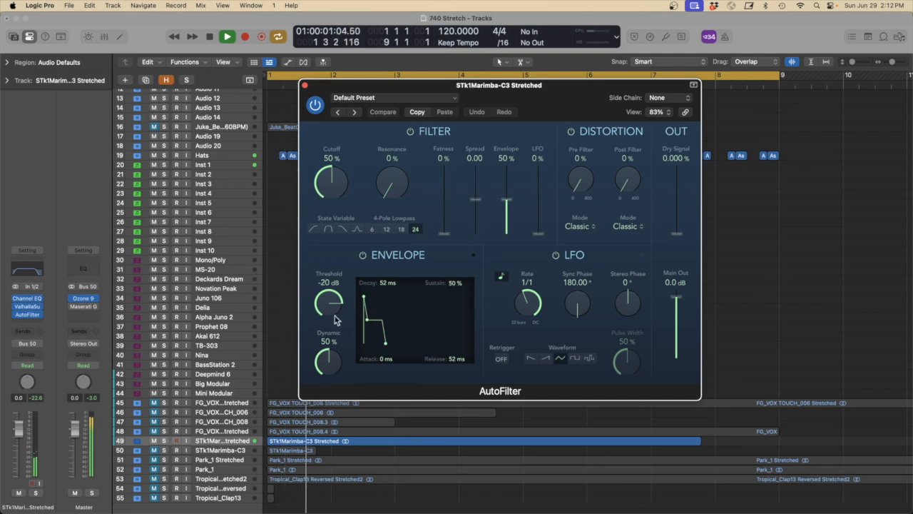
- Set AutoFilter to envelope section off, Cutoff 42%, Envelope 0%, LFO 100%, Rate 0.190 Hz and Dry Signal 50%, and close it
{"action": "left_click", "coordinate": [364, 255]}
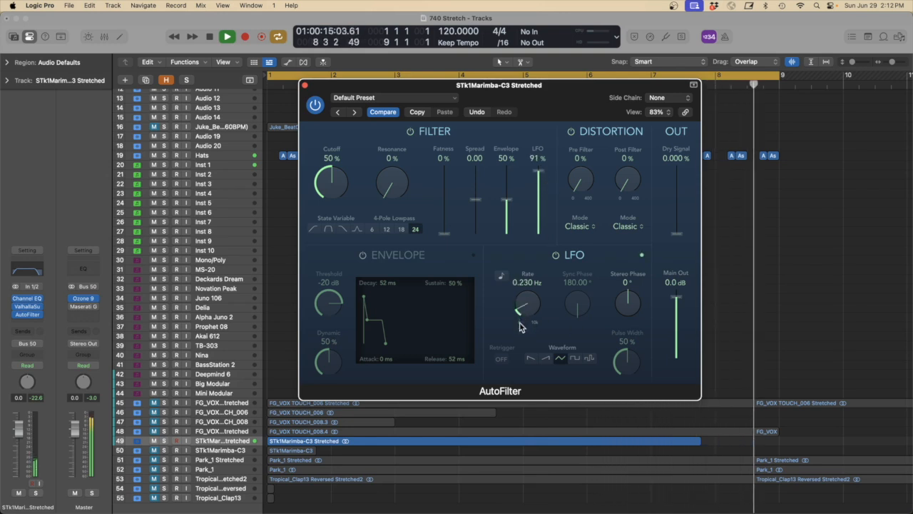
{"action": "left_click_drag", "start_coordinate": [520, 327], "coordinate": [521, 325]}
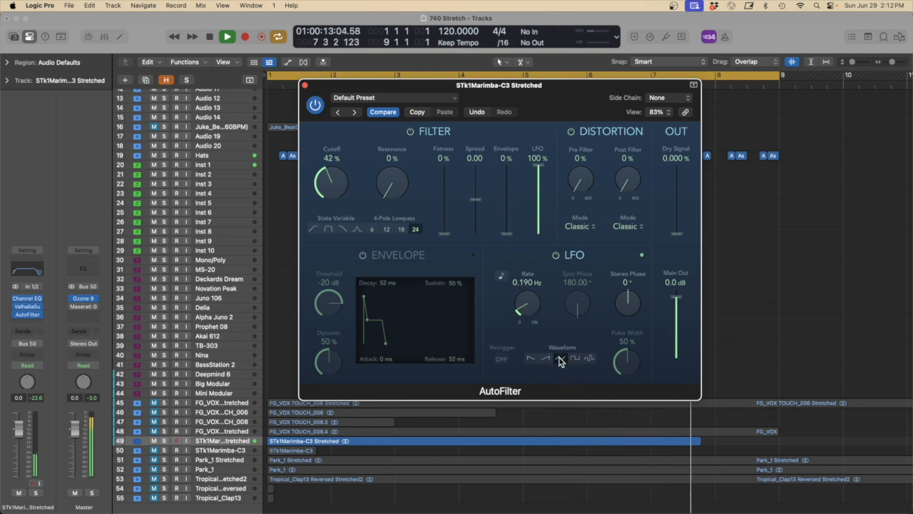
{"action": "left_click_drag", "start_coordinate": [678, 233], "coordinate": [681, 202]}
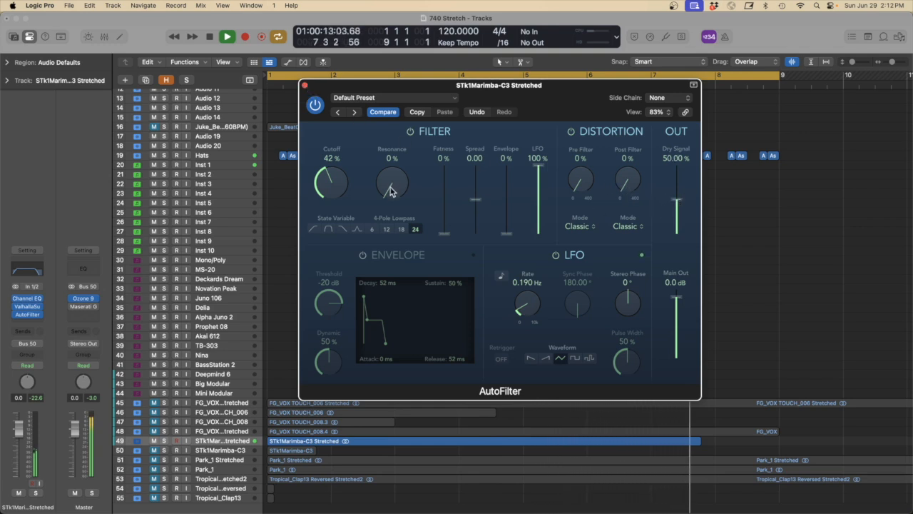
{"action": "left_click", "coordinate": [303, 84]}
- Add a Bus 1 Room Verb send to the STk1Marimba-C3 Stretched track at about -14 dB
{"action": "left_click", "coordinate": [27, 341]}
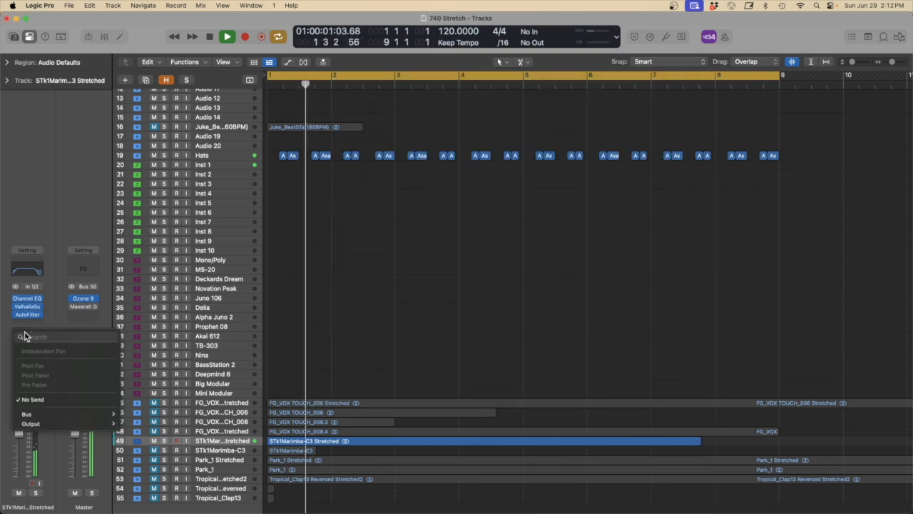
{"action": "mouse_move", "coordinate": [60, 414]}
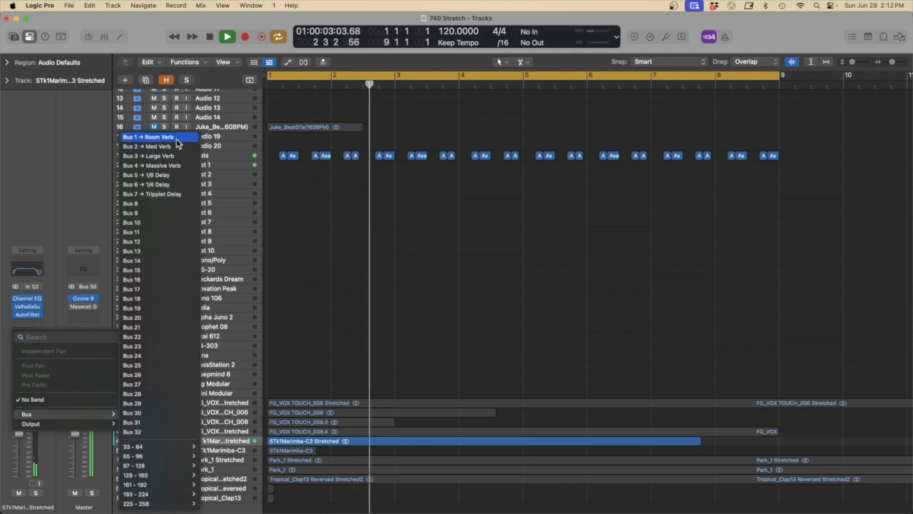
{"action": "left_click", "coordinate": [121, 301]}
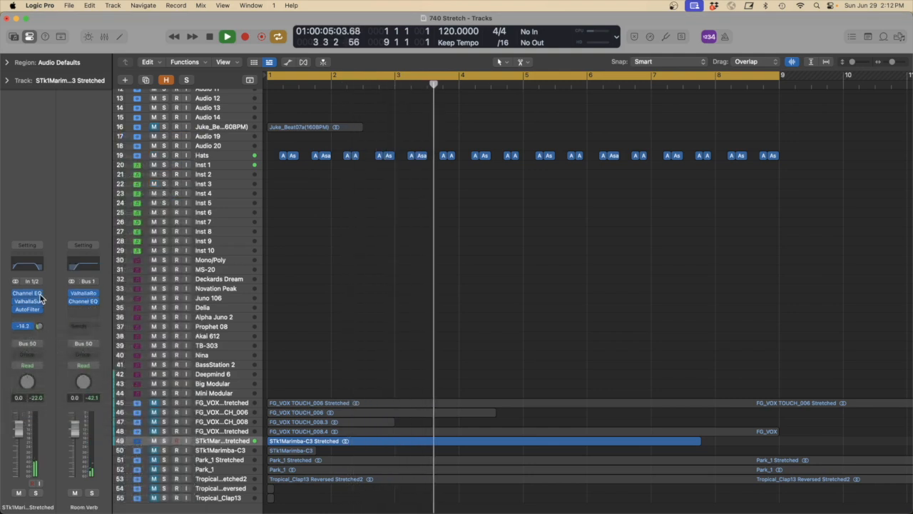
- Add a Bus 7 Tripplet Delay send at -11.1 dB and lower the STk1Marimba-C3 Stretched track volume to -4.6 dB
{"action": "left_click", "coordinate": [27, 331]}
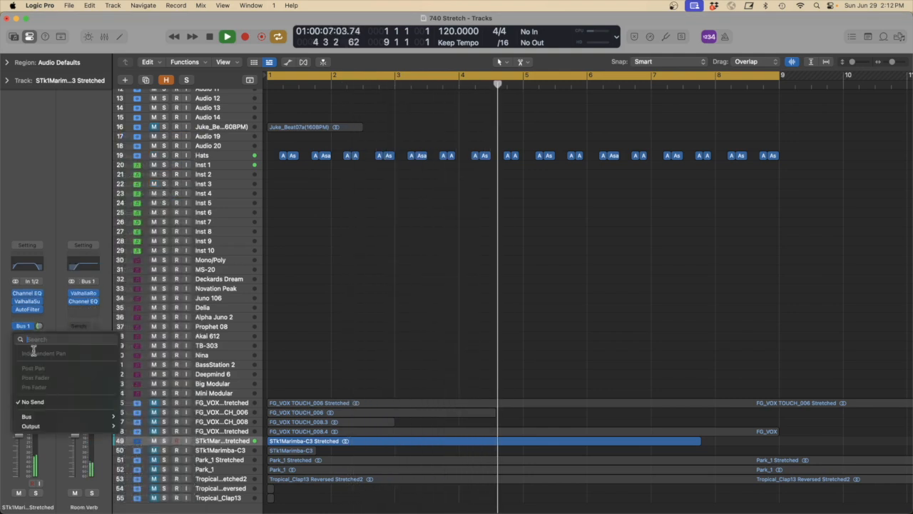
{"action": "mouse_move", "coordinate": [53, 416]}
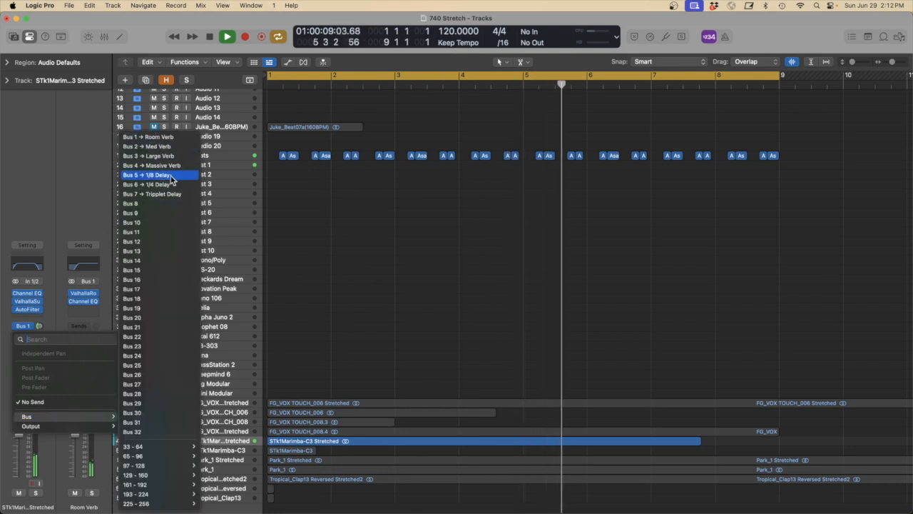
{"action": "left_click", "coordinate": [171, 194]}
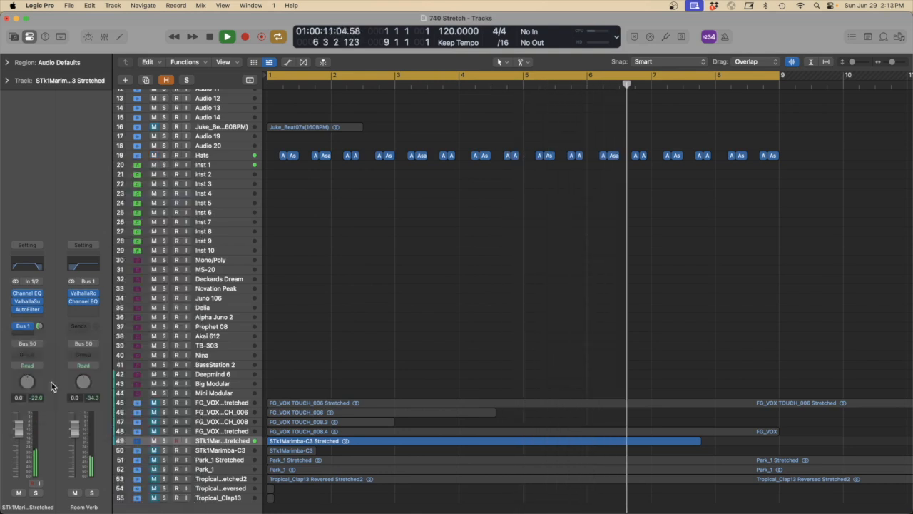
{"action": "left_click_drag", "start_coordinate": [39, 328], "coordinate": [31, 295]}
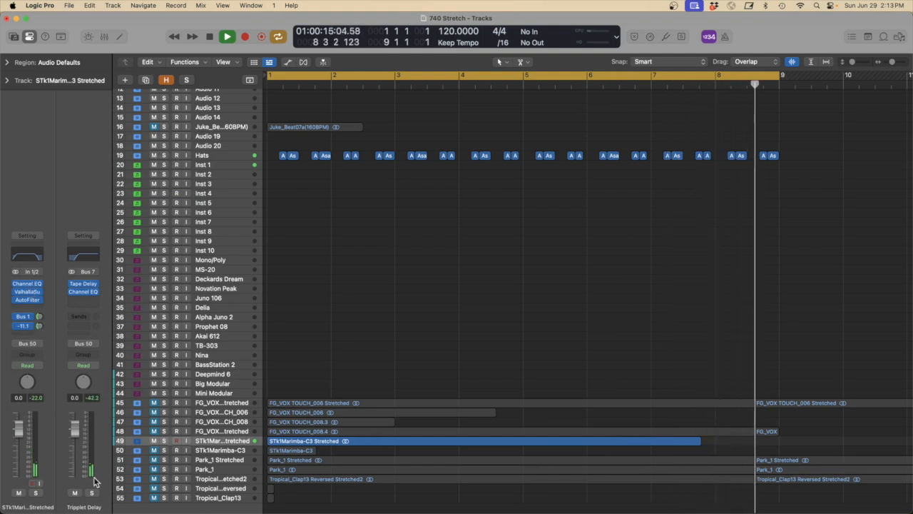
{"action": "scroll", "coordinate": [442, 272], "scroll_direction": "down", "scroll_amount": 3}
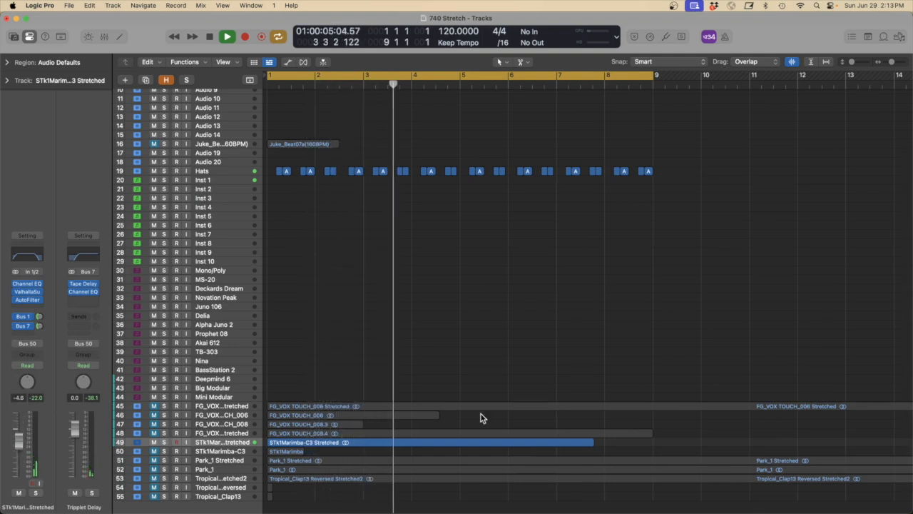
- Insert a stereo Compressor between Channel EQ and ValhallaSupermassive on the stretched marimba track, with a ratio of about 3.3:1, and close it
{"action": "left_click_drag", "start_coordinate": [710, 491], "coordinate": [251, 120]}
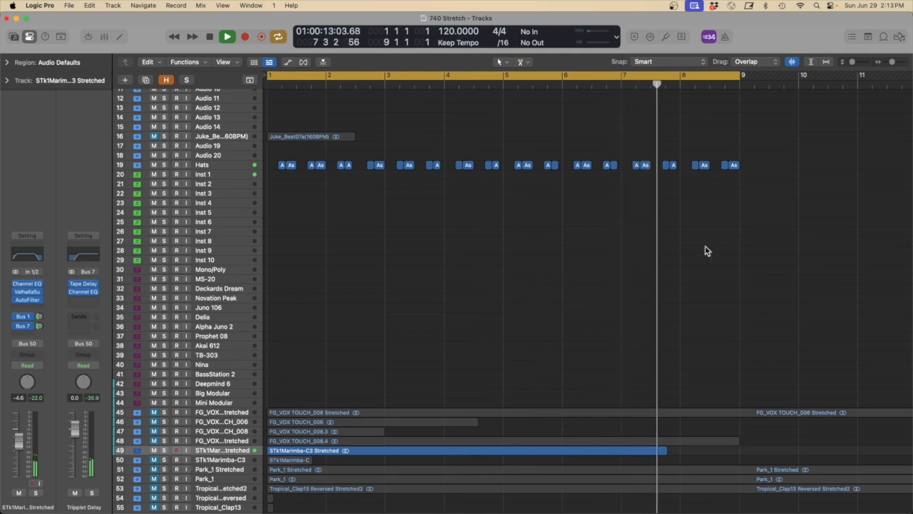
{"action": "left_click", "coordinate": [30, 290]}
{"action": "mouse_move", "coordinate": [93, 341]}
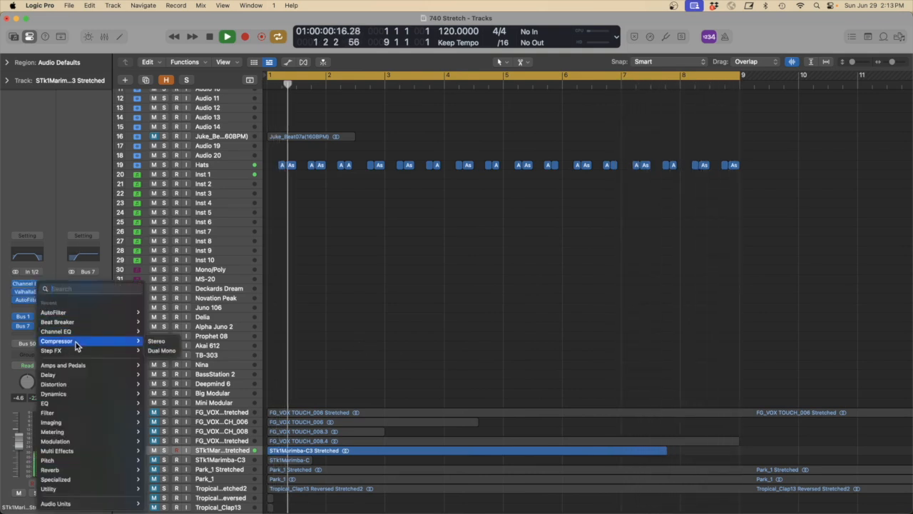
{"action": "left_click", "coordinate": [155, 342]}
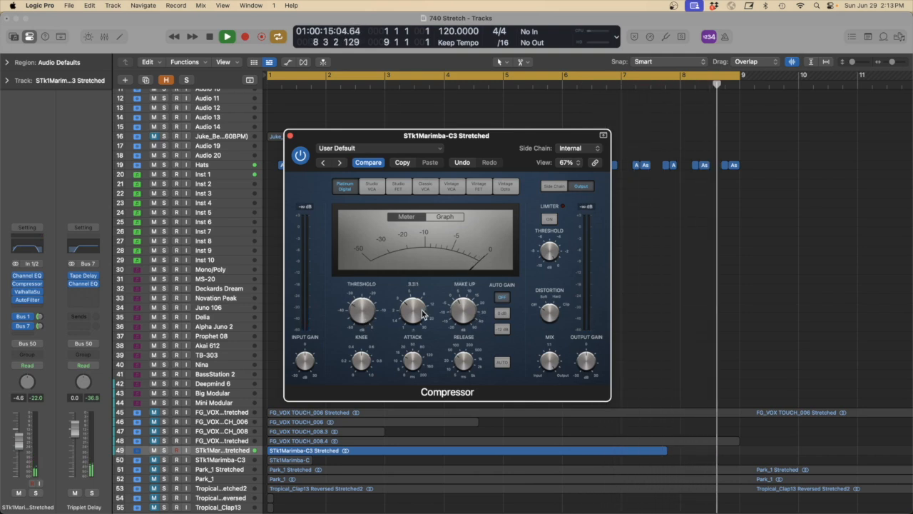
{"action": "left_click", "coordinate": [290, 137]}
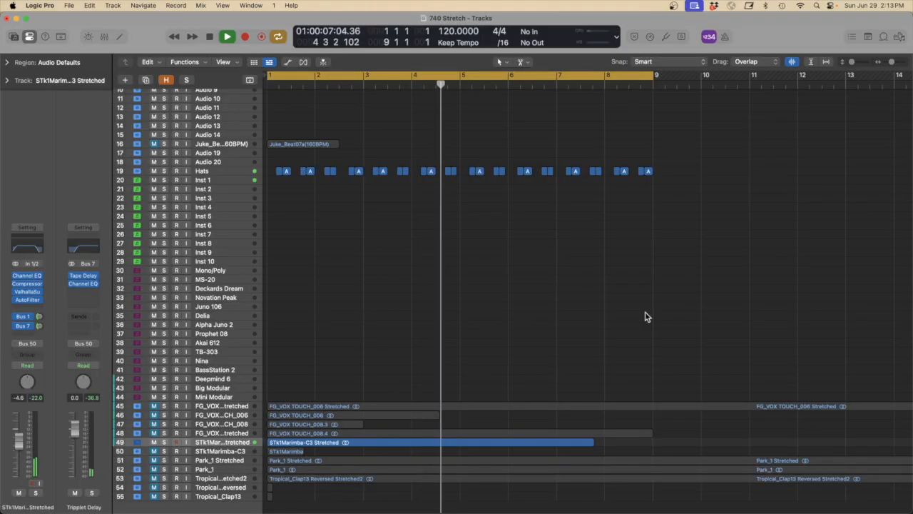
{"action": "left_click_drag", "start_coordinate": [700, 484], "coordinate": [236, 107]}
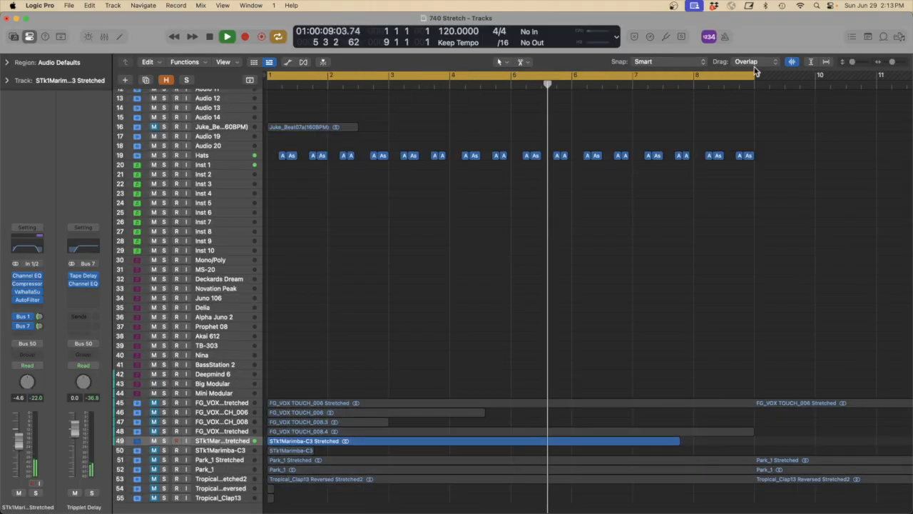
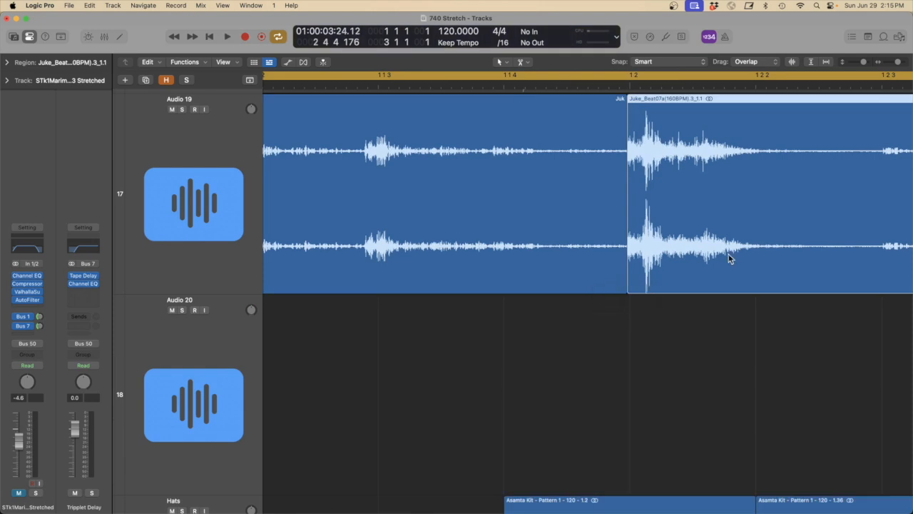
- Split off the loud hit on beat 2 of bar 1 in the Audio 19 beat region, mute that slice and audition the loop
{"action": "left_click", "coordinate": [728, 254], "text": "ctrl+alt"}
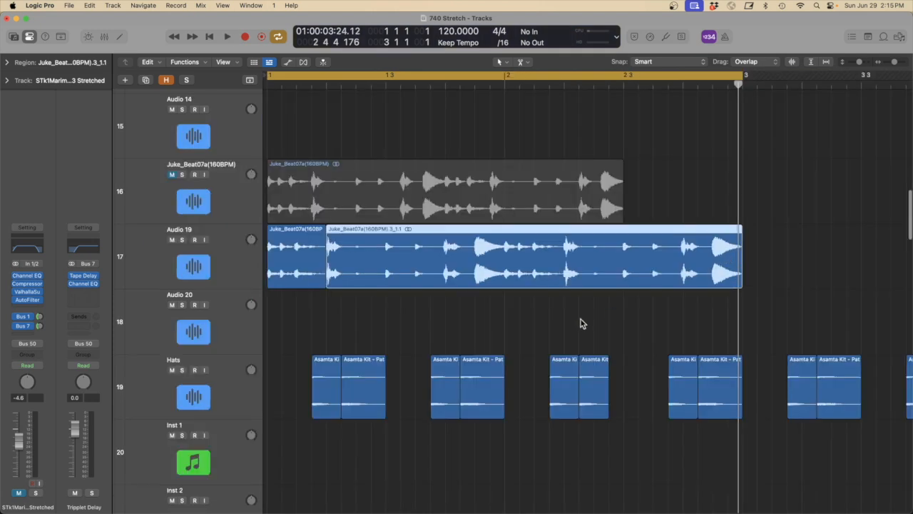
{"action": "left_click", "coordinate": [352, 285]}
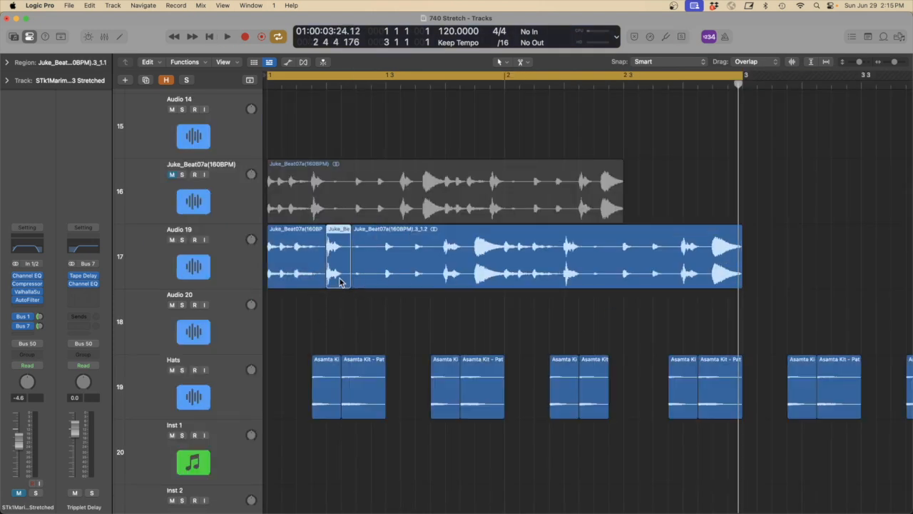
{"action": "key", "text": "ctrl+m"}
{"action": "key", "text": "space"}
{"action": "key", "text": "space"}
{"action": "key", "text": "space"}
- Isolate the hit on beat 4 of bar 1 on Audio 19 as its own slice, mute it and play the beat
{"action": "left_click", "coordinate": [440, 282]}
{"action": "left_click", "coordinate": [469, 289]}
{"action": "key", "text": "space"}
{"action": "left_click", "coordinate": [459, 282]}
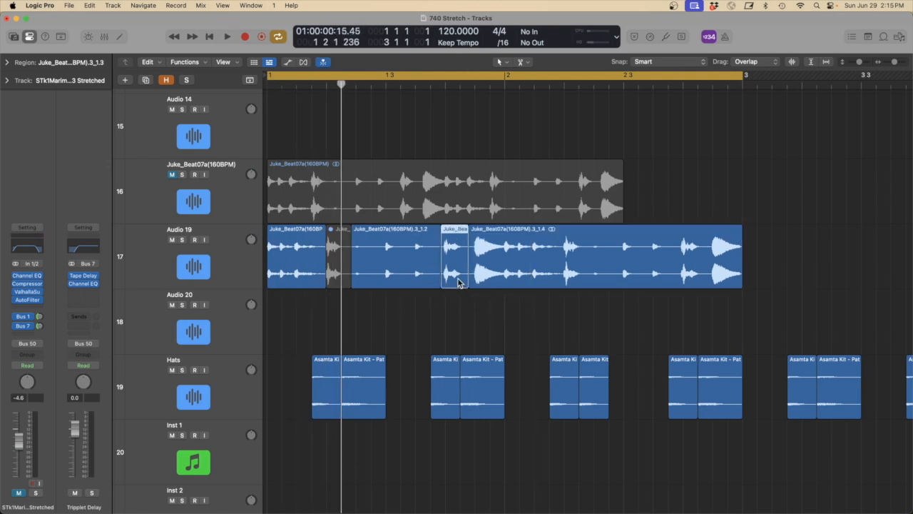
{"action": "key", "text": "ctrl+m"}
{"action": "key", "text": "space"}
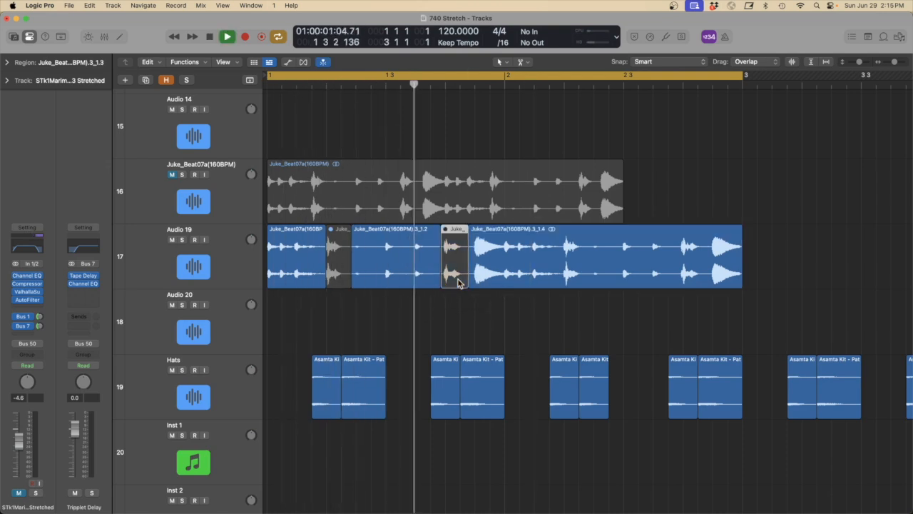
{"action": "key", "text": "space"}
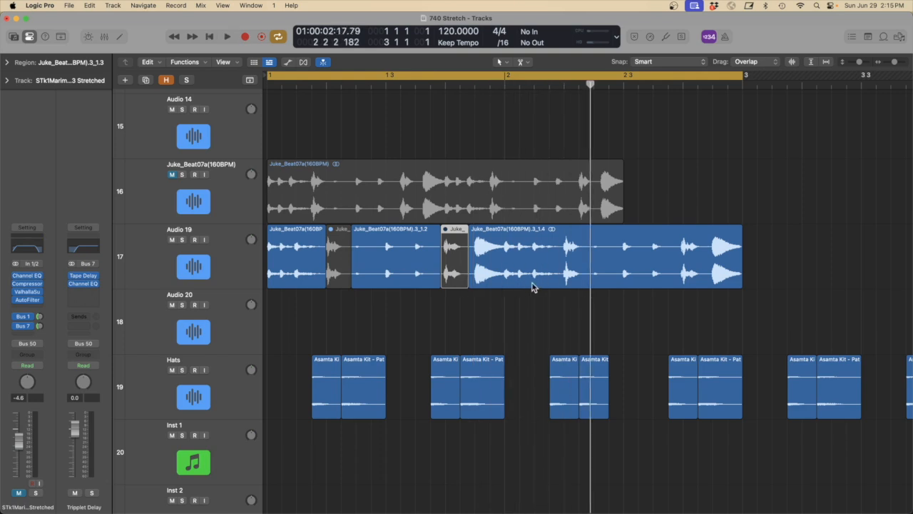
- Split out the hits on beats 2 and 4 of bar 2 on Audio 19, mute both slices and play the loop
{"action": "left_click", "coordinate": [565, 286]}
{"action": "left_click", "coordinate": [588, 285]}
{"action": "left_click", "coordinate": [678, 284]}
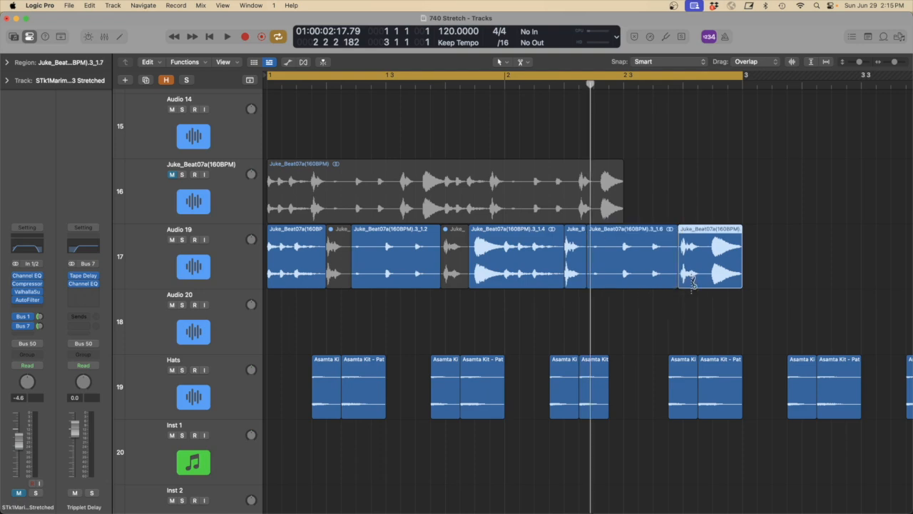
{"action": "left_click", "coordinate": [704, 280]}
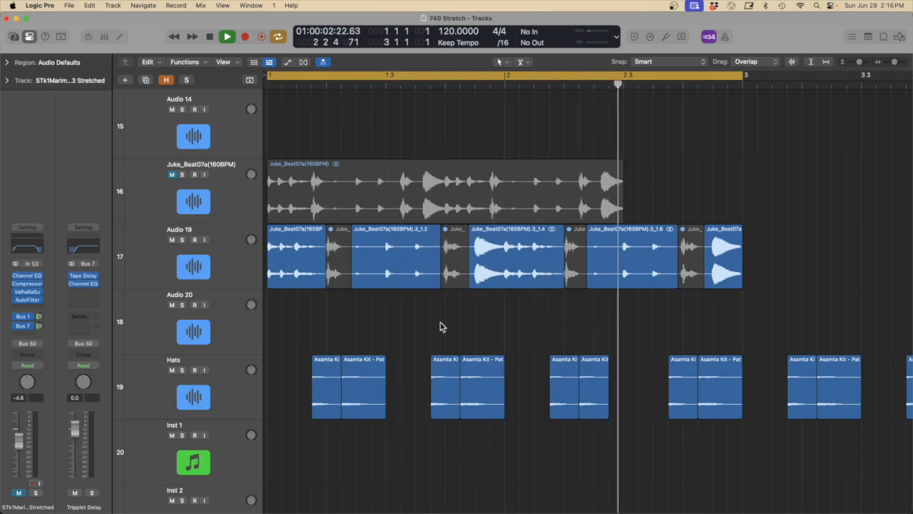
- Mute the Hats track and examine the opening hits of the Audio 19 beat waveform up close
{"action": "left_click", "coordinate": [171, 370]}
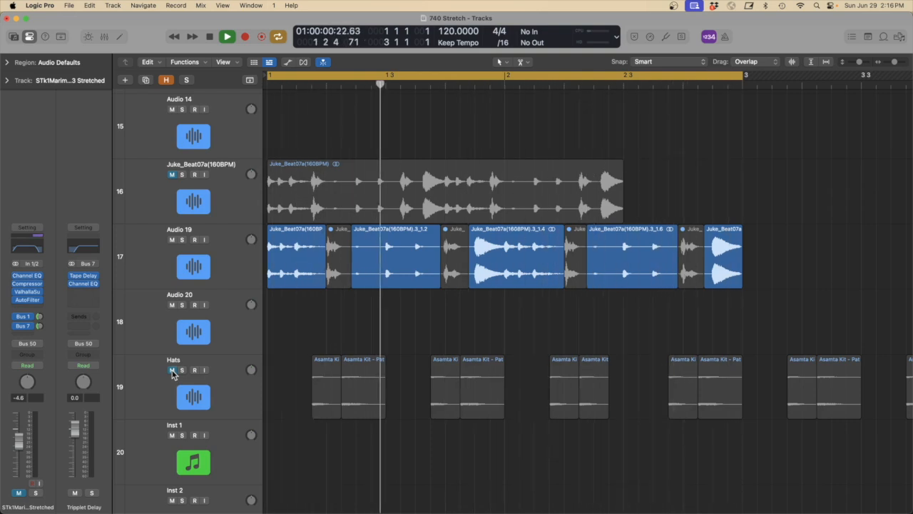
{"action": "left_click_drag", "start_coordinate": [374, 426], "coordinate": [217, 210]}
{"action": "left_click_drag", "start_coordinate": [431, 347], "coordinate": [241, 232]}
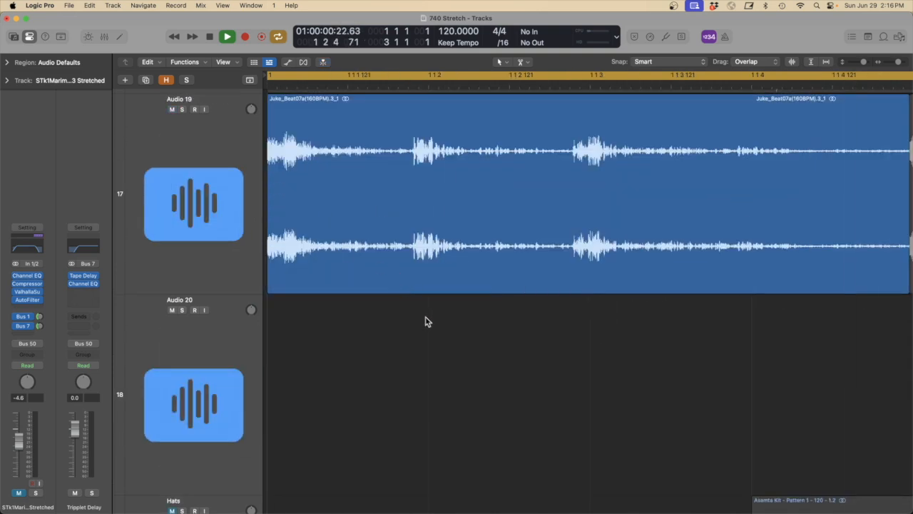
{"action": "left_click", "coordinate": [548, 347], "text": "ctrl+alt"}
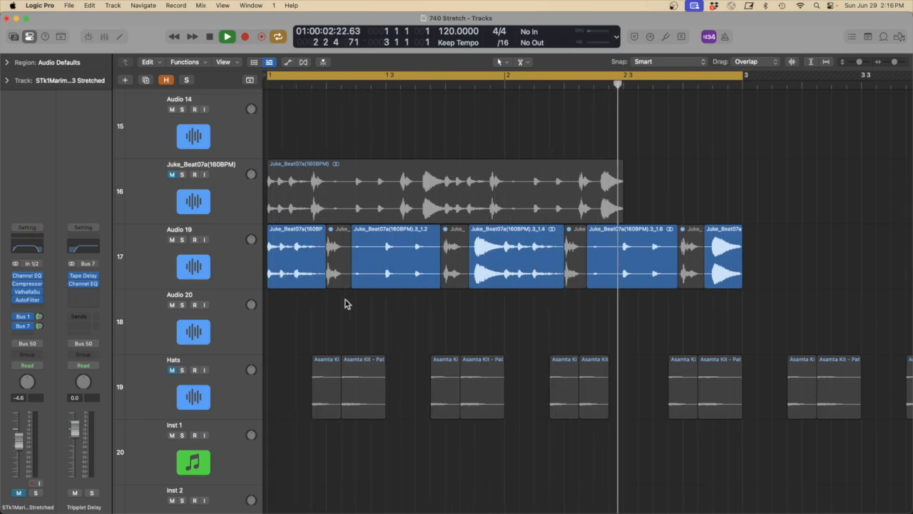
- Examine the start of the Audio 19 hit at beat 3 of bar 1 against the grid
{"action": "left_click_drag", "start_coordinate": [434, 334], "coordinate": [355, 247]}
{"action": "left_click_drag", "start_coordinate": [544, 315], "coordinate": [544, 315]}
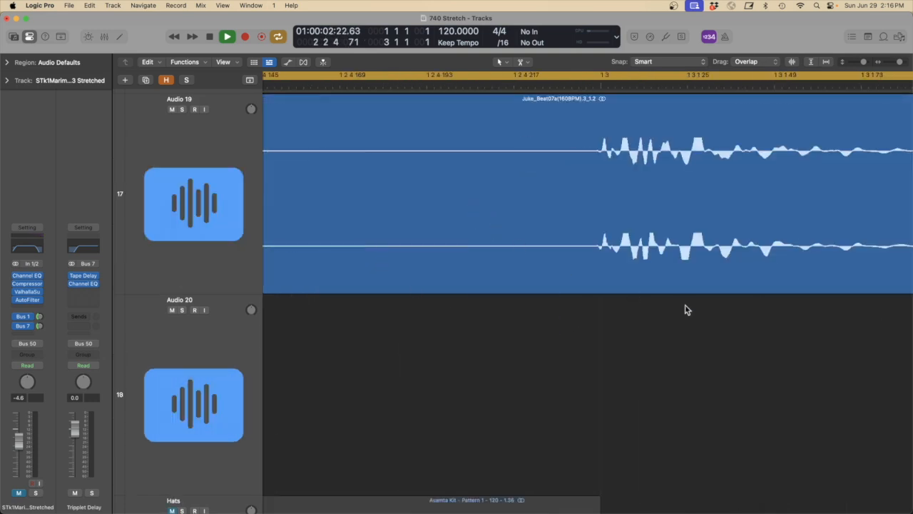
{"action": "left_click_drag", "start_coordinate": [646, 338], "coordinate": [534, 159]}
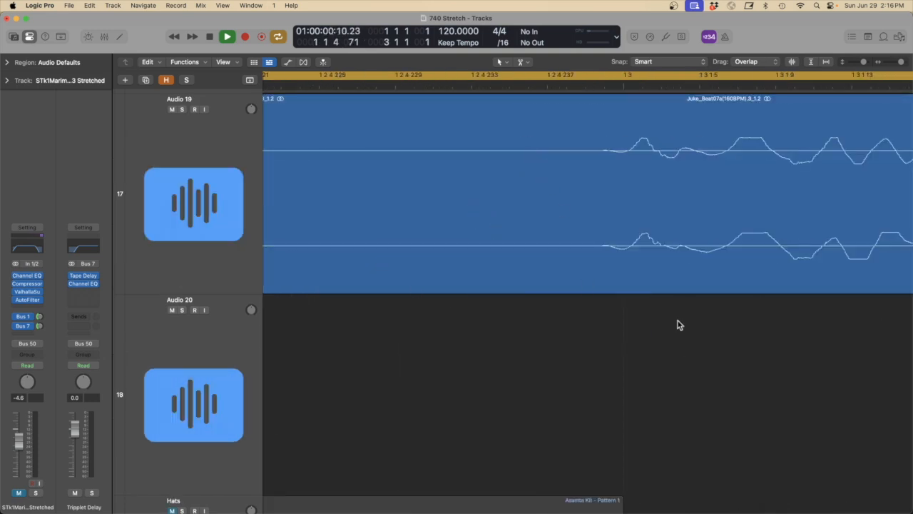
{"action": "left_click", "coordinate": [622, 253]}
{"action": "left_click", "coordinate": [344, 269], "text": "ctrl+alt"}
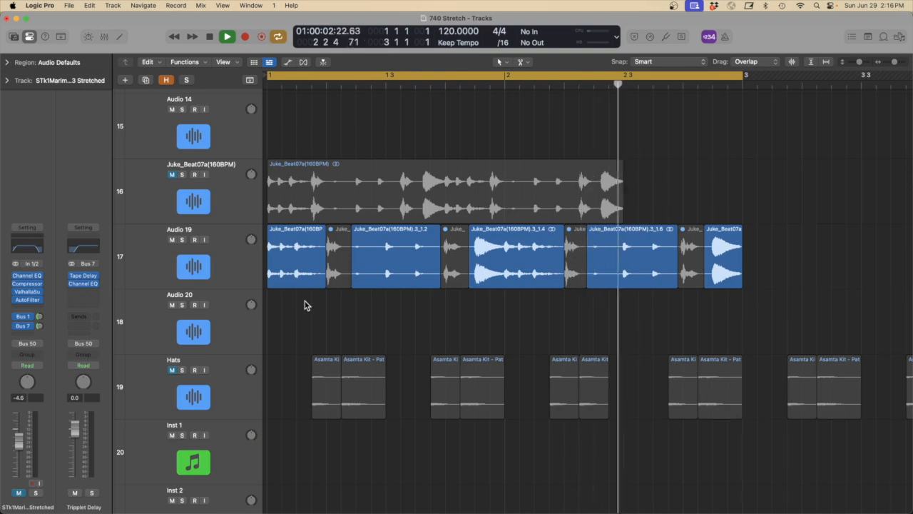
- Insert a Compressor on the Audio 19 track and move its window clear of the beat slices
{"action": "left_click", "coordinate": [238, 266]}
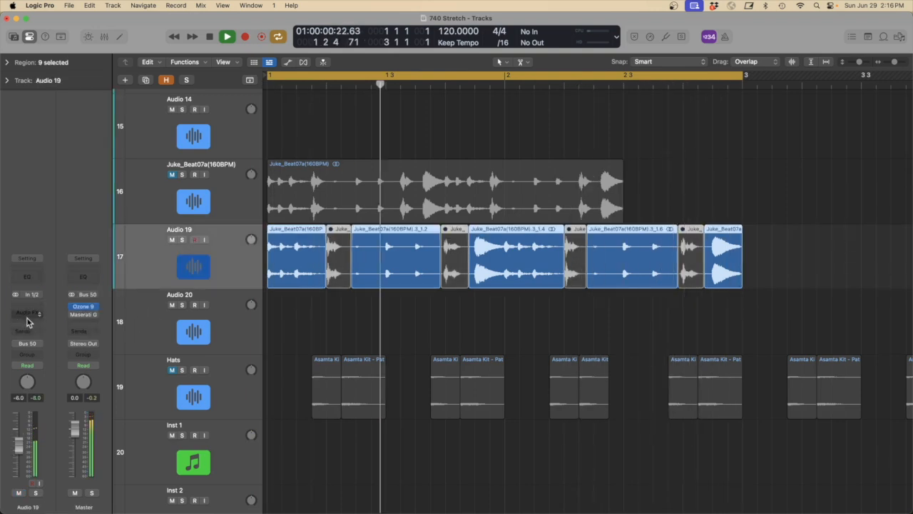
{"action": "left_click", "coordinate": [30, 322]}
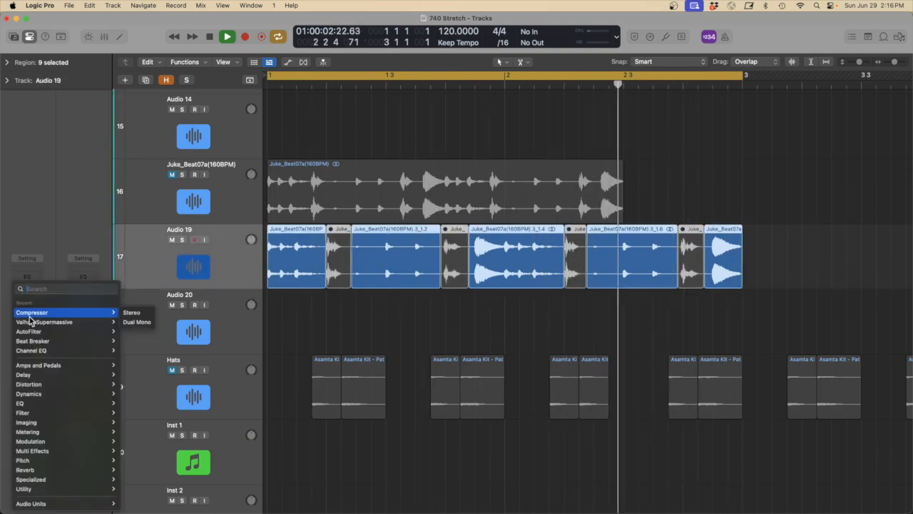
{"action": "mouse_move", "coordinate": [67, 394]}
{"action": "left_click", "coordinate": [195, 404]}
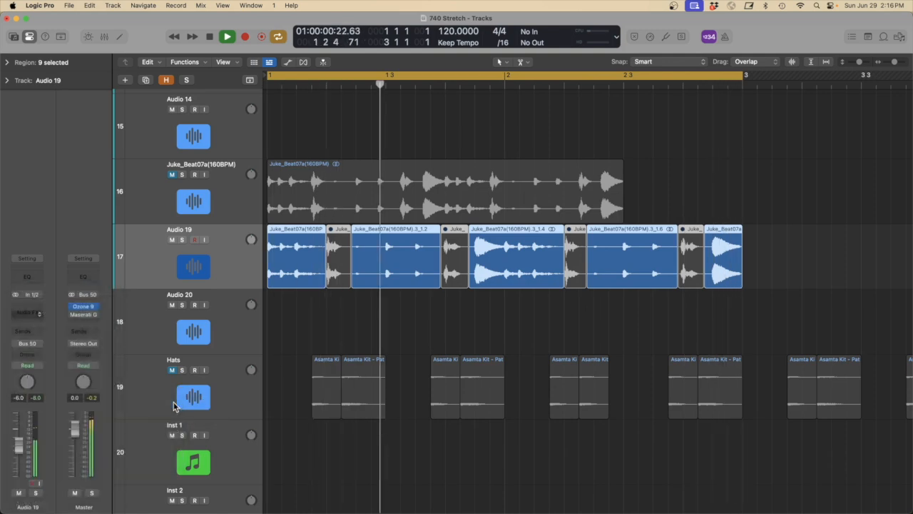
{"action": "left_click_drag", "start_coordinate": [455, 134], "coordinate": [655, 108]}
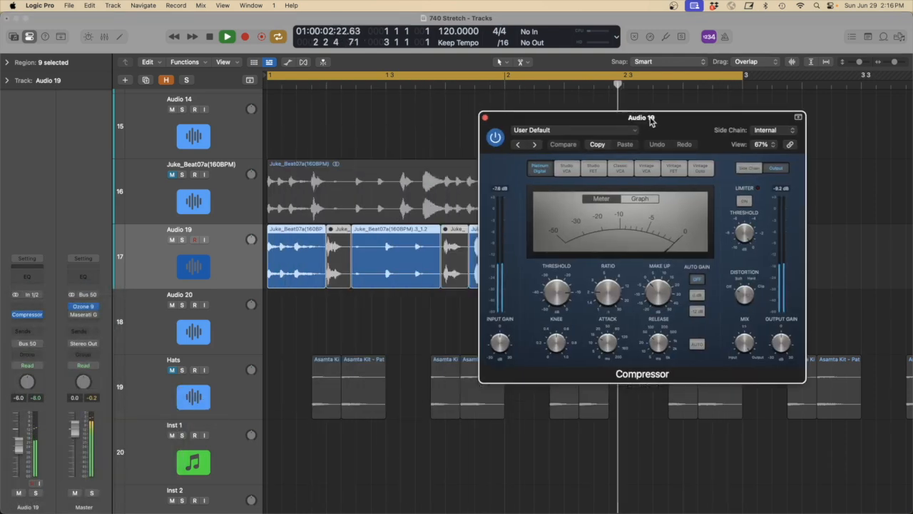
- Load the Sidechain favorite preset in the Audio 19 compressor and set its side chain source to SideChain (Audio 1)
{"action": "left_click", "coordinate": [563, 121]}
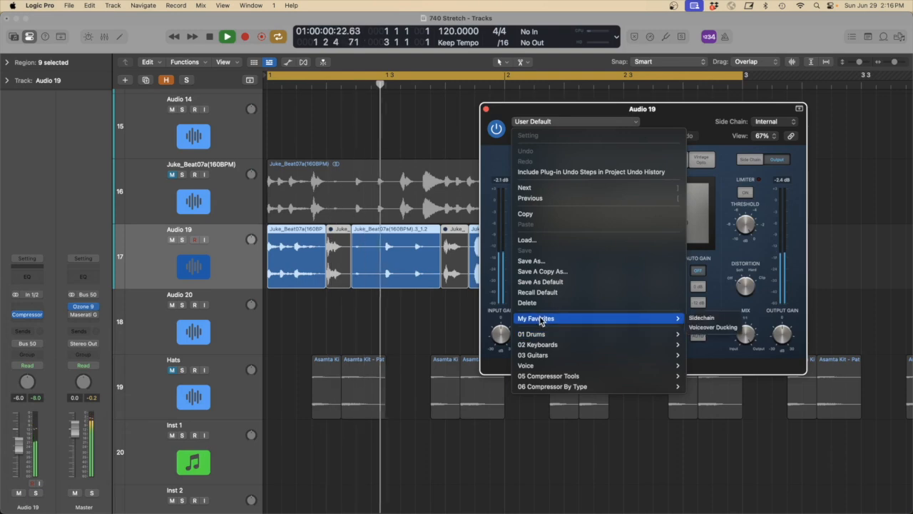
{"action": "left_click", "coordinate": [702, 318]}
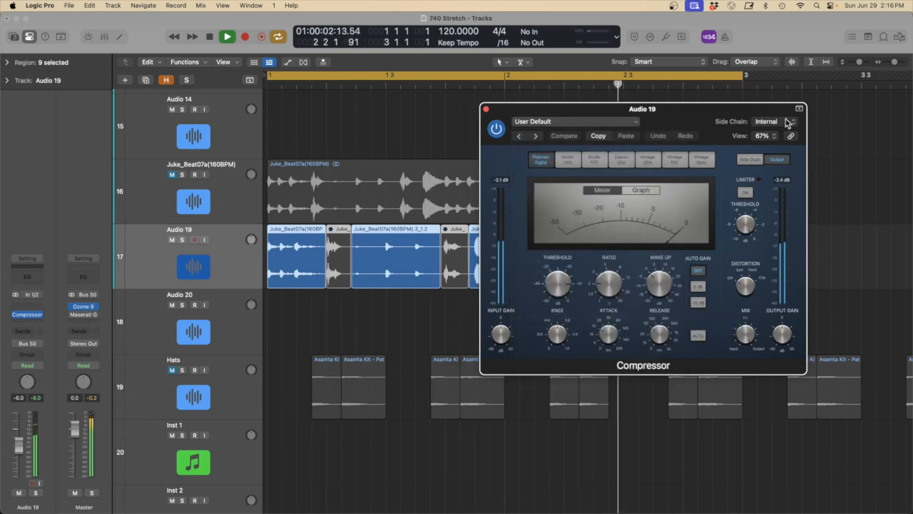
{"action": "left_click", "coordinate": [776, 121]}
{"action": "mouse_move", "coordinate": [749, 141]}
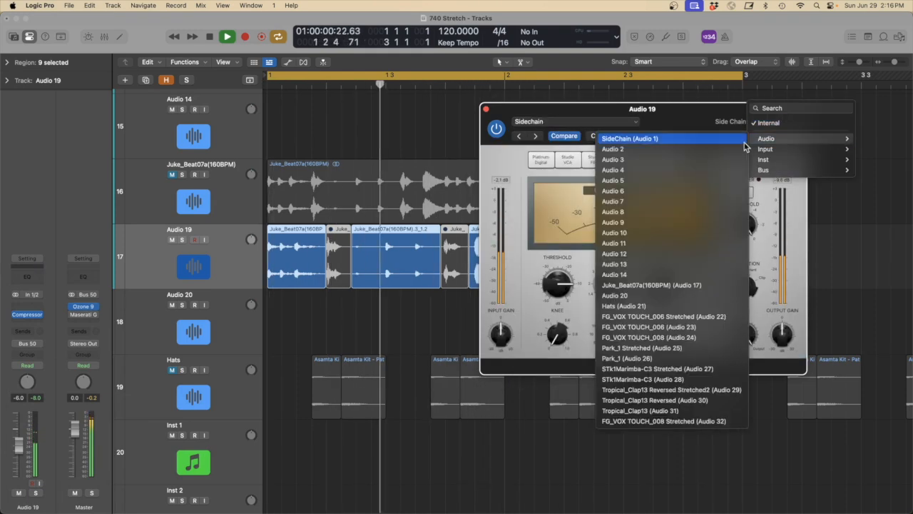
{"action": "left_click", "coordinate": [630, 138]}
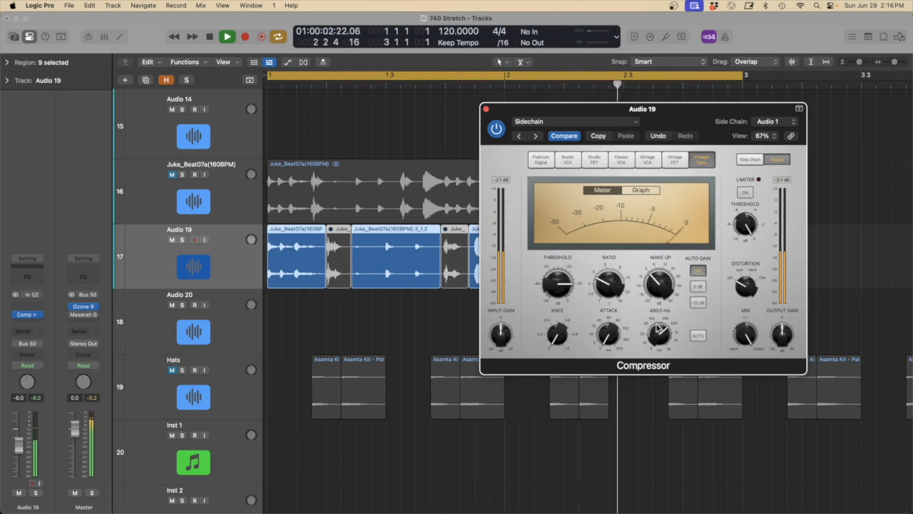
- Set the compressor's threshold to -14 dB, fine-tune its release and close the plug-in
{"action": "left_click_drag", "start_coordinate": [559, 286], "coordinate": [555, 291]}
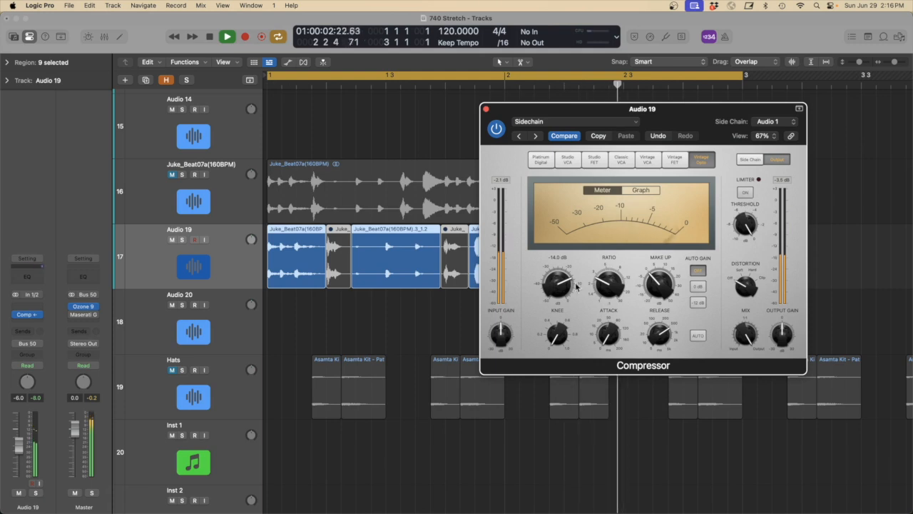
{"action": "left_click_drag", "start_coordinate": [663, 337], "coordinate": [663, 338]}
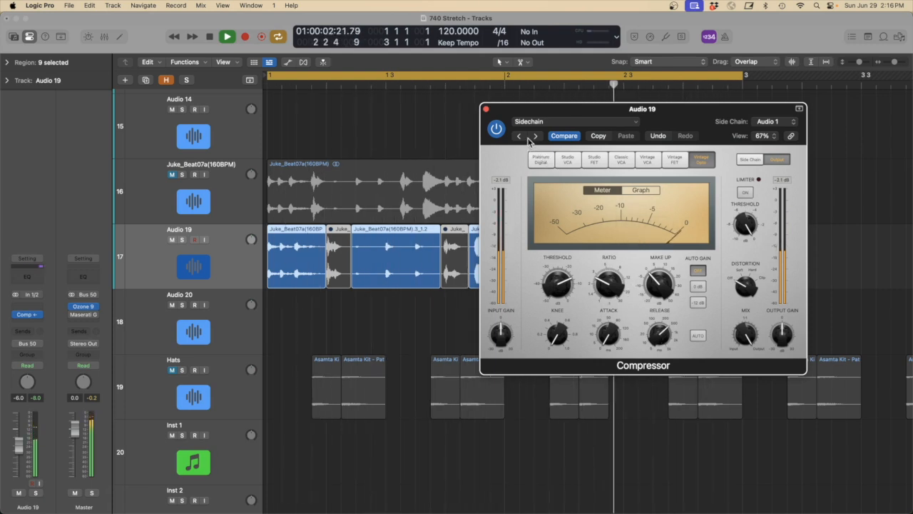
{"action": "left_click", "coordinate": [486, 108]}
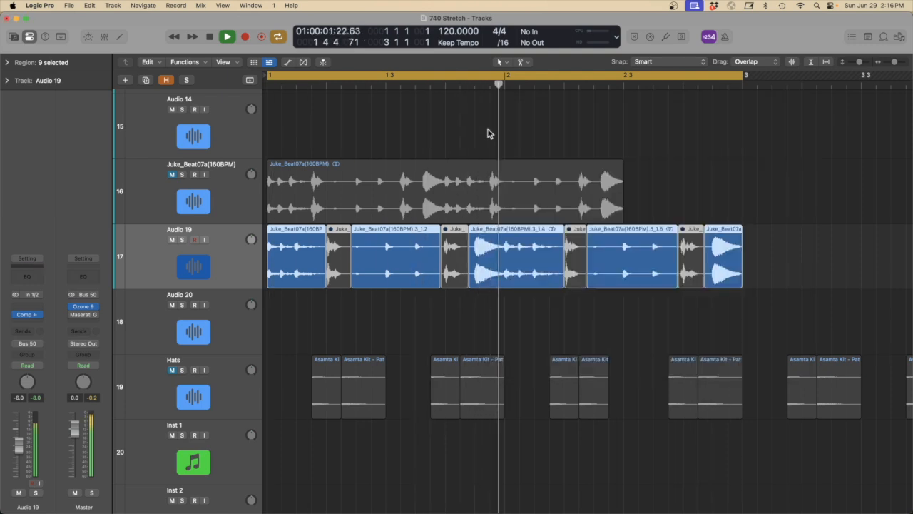
{"action": "left_click", "coordinate": [467, 331]}
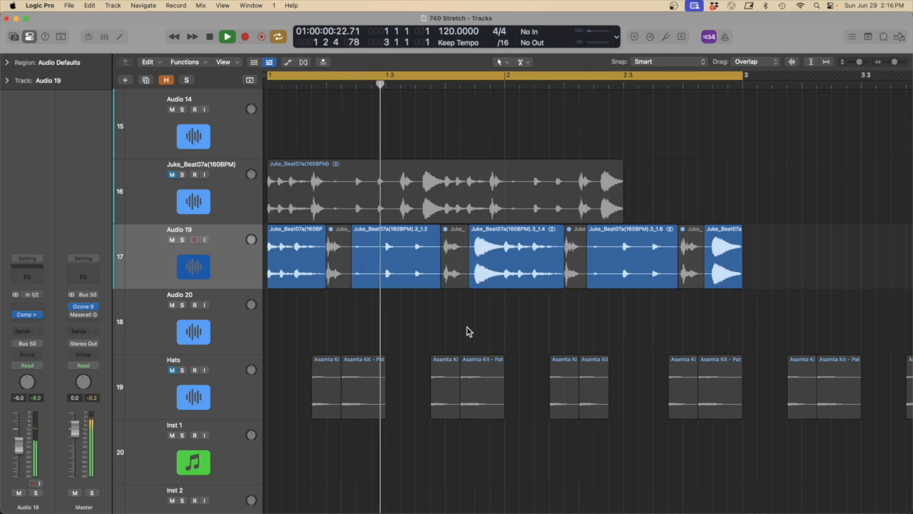
- Shorten the cycle range to bar 1 only and play the loop
{"action": "key", "text": "space"}
{"action": "left_click_drag", "start_coordinate": [742, 74], "coordinate": [505, 118]}
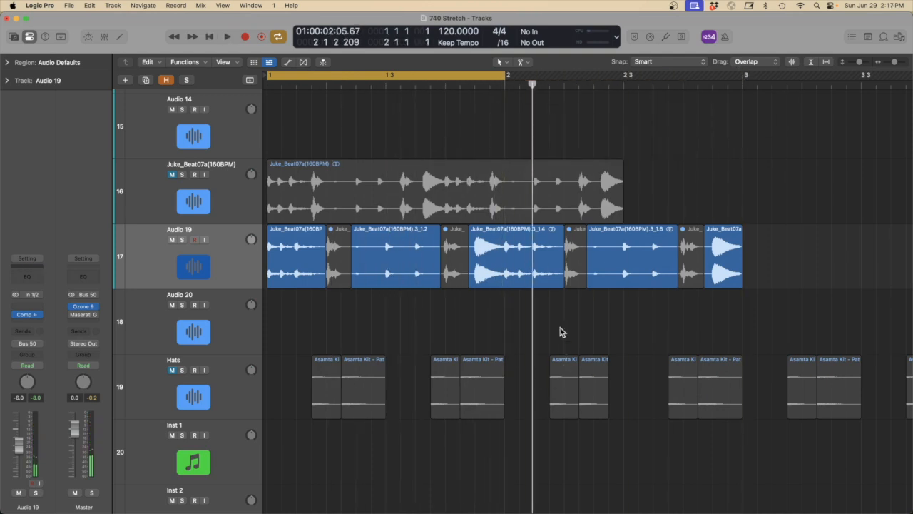
{"action": "left_click_drag", "start_coordinate": [735, 467], "coordinate": [266, 200]}
{"action": "key", "text": "space"}
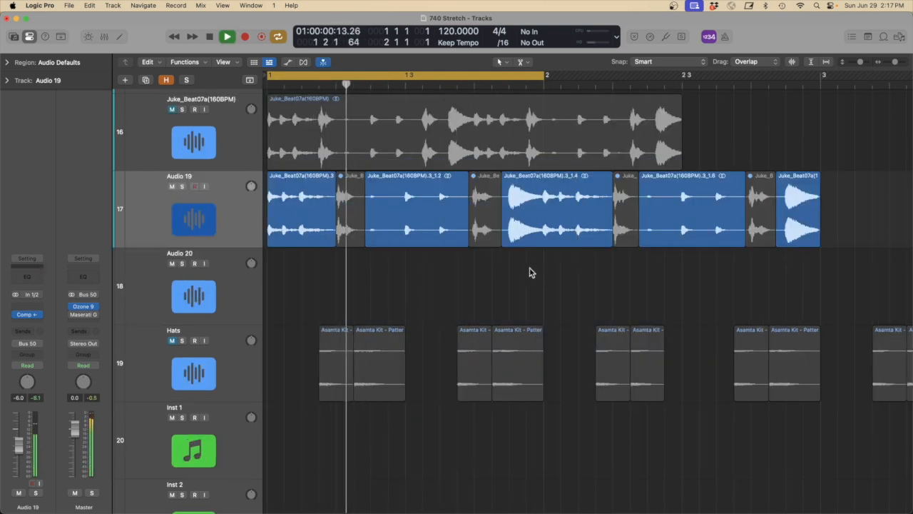
- Split Audio 19 at bar 2, moving the slices after it to bar 3, and delete the loud hit closing bar 1
{"action": "left_click", "coordinate": [545, 247], "text": "super"}
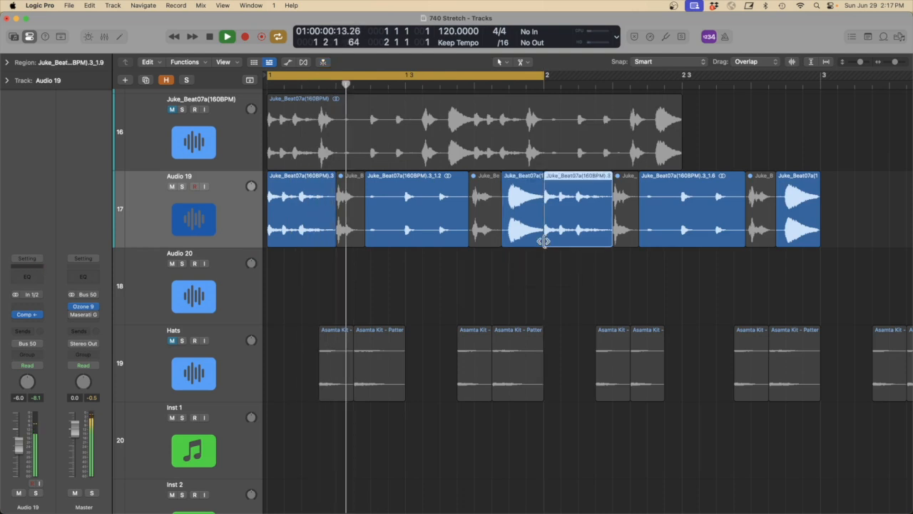
{"action": "left_click_drag", "start_coordinate": [823, 266], "coordinate": [839, 236]}
{"action": "left_click", "coordinate": [516, 227]}
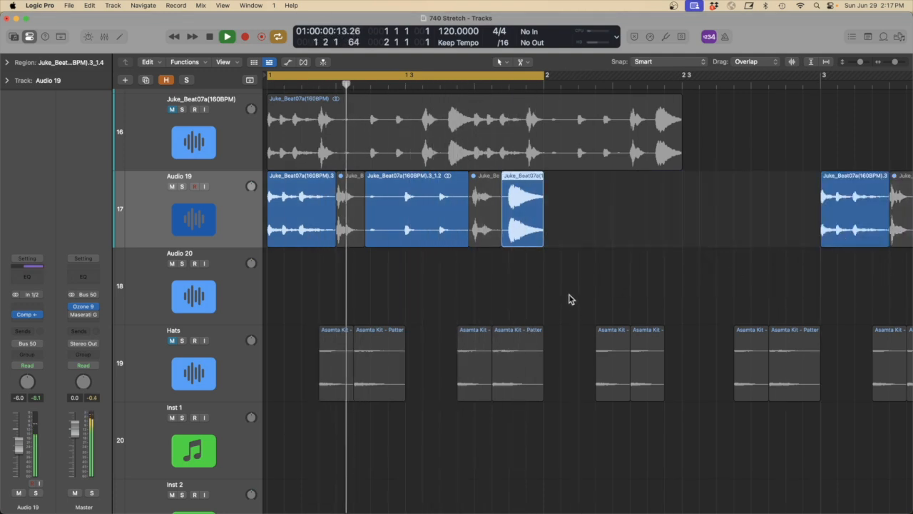
{"action": "key", "text": "Delete"}
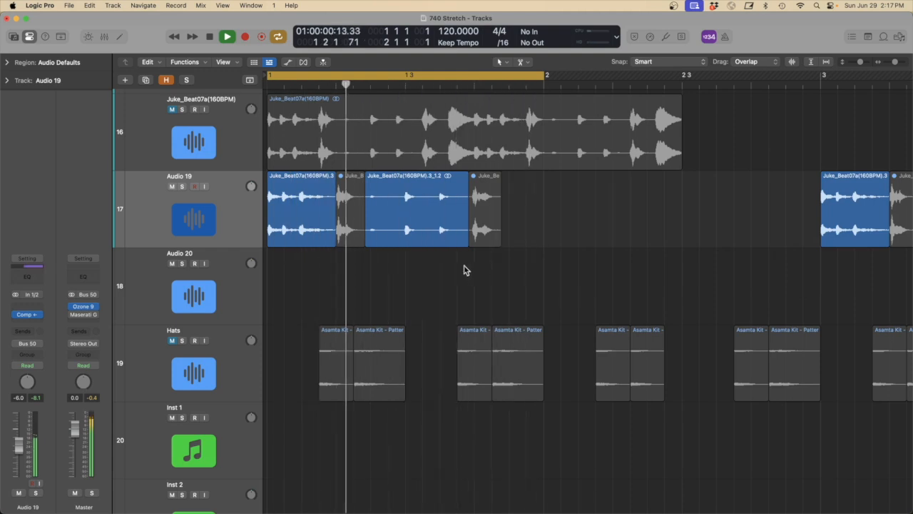
- Divide the Audio 19 slice at 1 3 2 1 and copy its second part behind the beat 4 slice, trimming the copy's start to meet it
{"action": "left_click", "coordinate": [425, 236], "text": "super"}
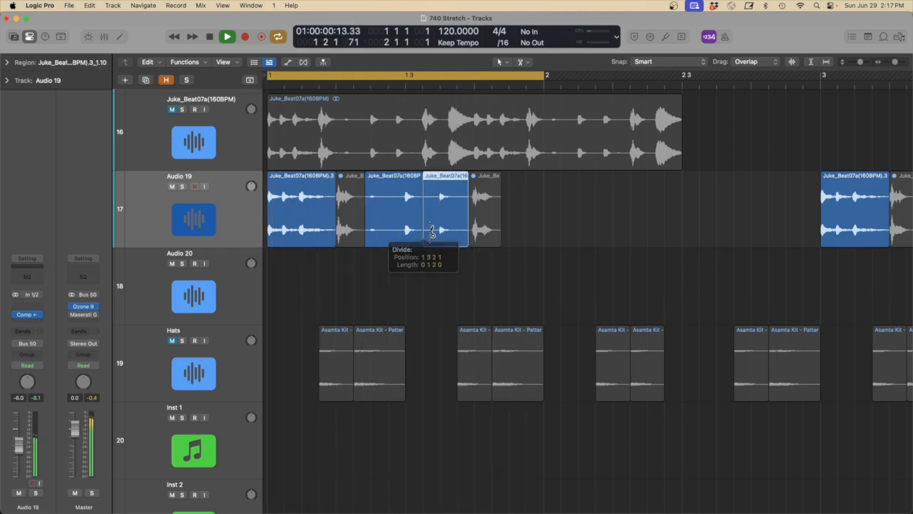
{"action": "left_click_drag", "start_coordinate": [446, 220], "coordinate": [511, 230]}
{"action": "left_click", "coordinate": [610, 224]}
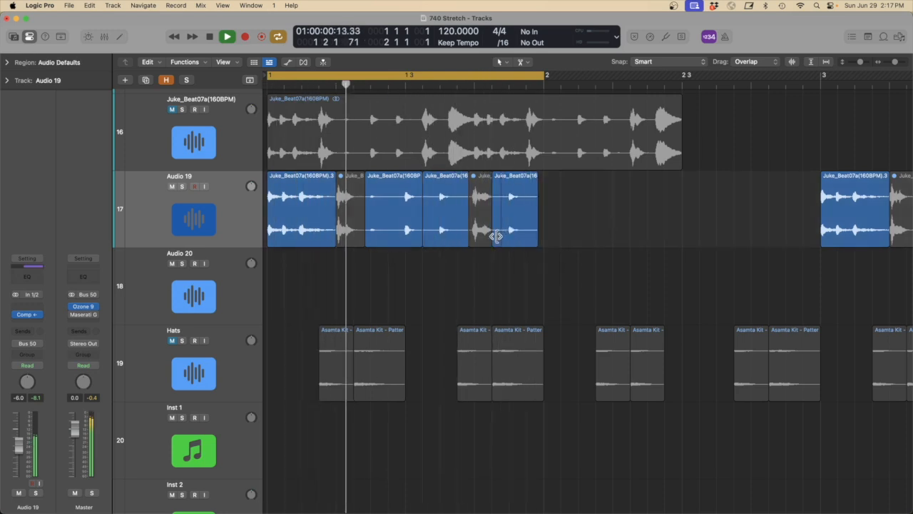
{"action": "left_click_drag", "start_coordinate": [549, 293], "coordinate": [266, 143]}
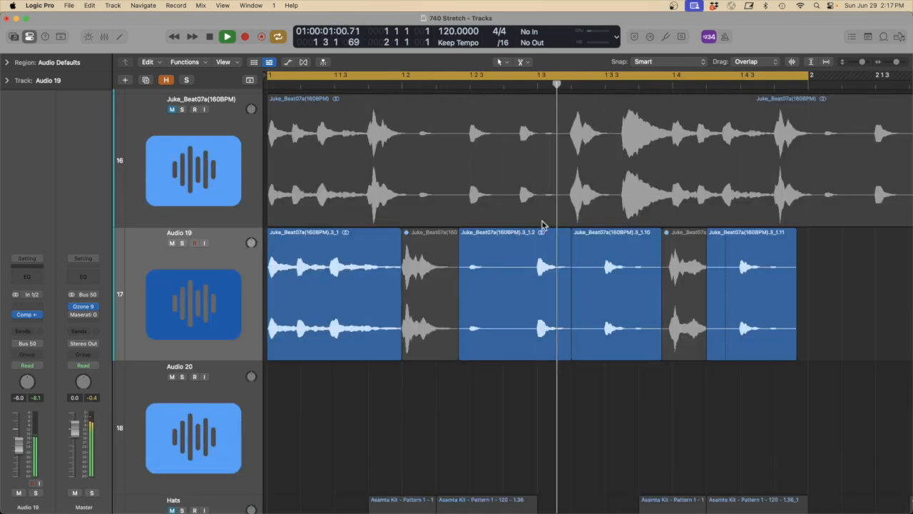
{"action": "left_click", "coordinate": [727, 350]}
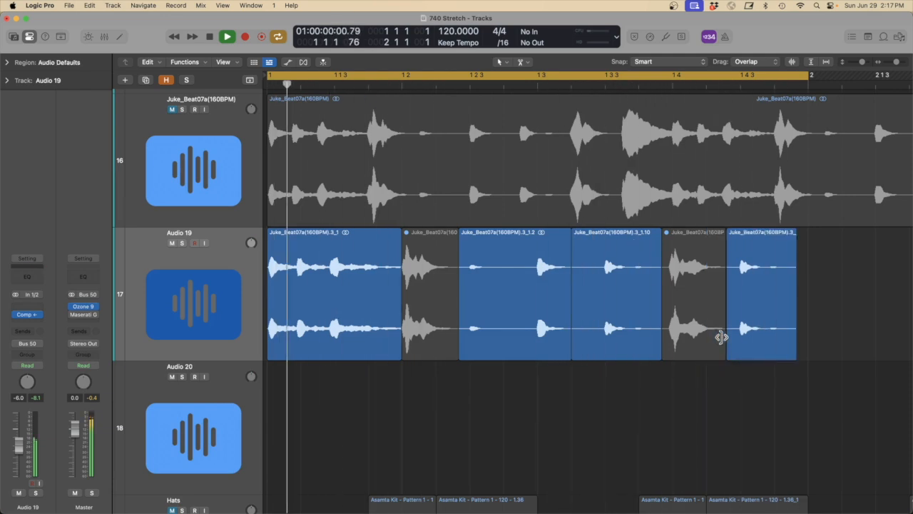
{"action": "left_click", "coordinate": [708, 383], "text": "ctrl+alt"}
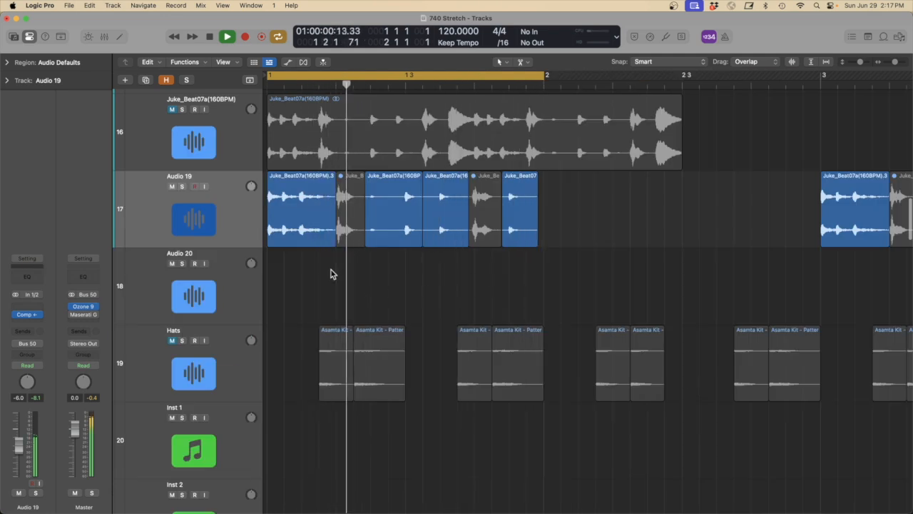
- Split the first Audio 19 slice just before its second hit and mute the opening hit
{"action": "left_click_drag", "start_coordinate": [350, 296], "coordinate": [267, 245], "text": "ctrl+alt"}
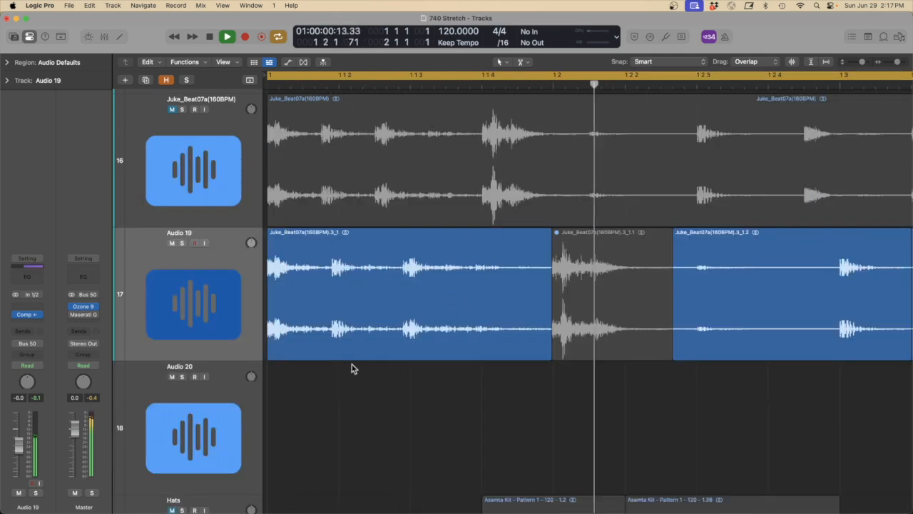
{"action": "left_click_drag", "start_coordinate": [371, 396], "coordinate": [267, 199], "text": "ctrl+alt"}
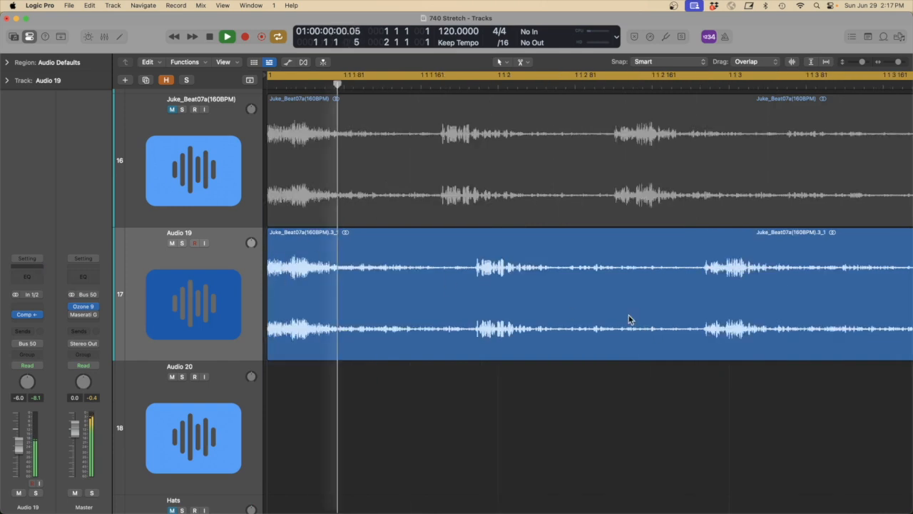
{"action": "left_click", "coordinate": [477, 343]}
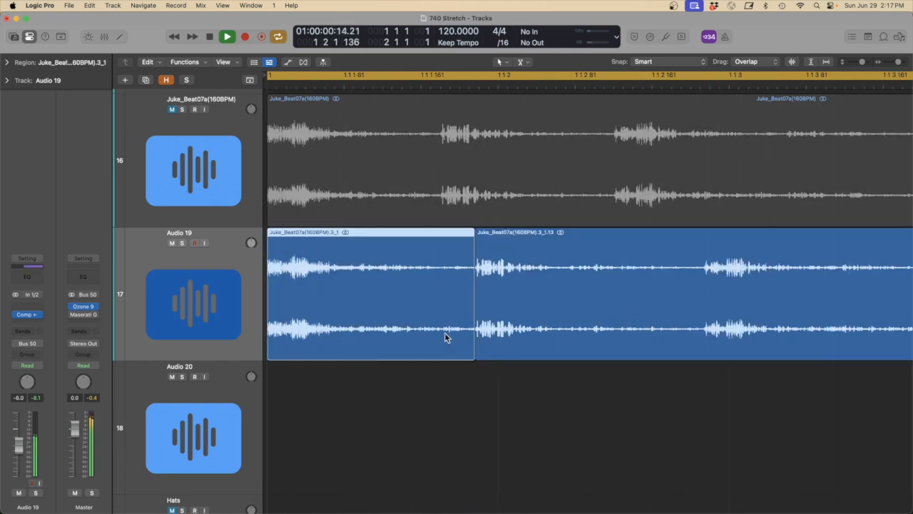
{"action": "key", "text": "ctrl+m"}
{"action": "left_click", "coordinate": [451, 331], "text": "ctrl+alt"}
{"action": "left_click", "coordinate": [451, 331], "text": "ctrl+alt"}
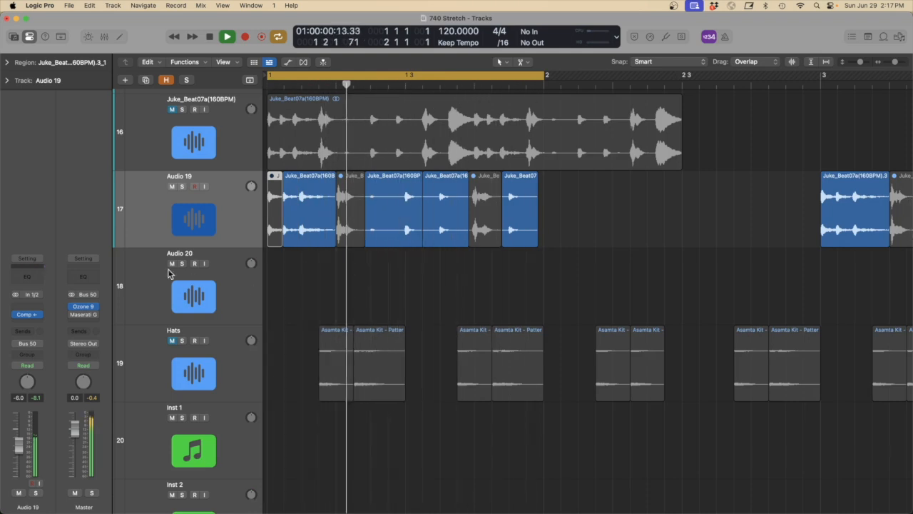
- Unmute all the Audio 19 slices in bar 1 and stop playback after listening
{"action": "left_click", "coordinate": [233, 209]}
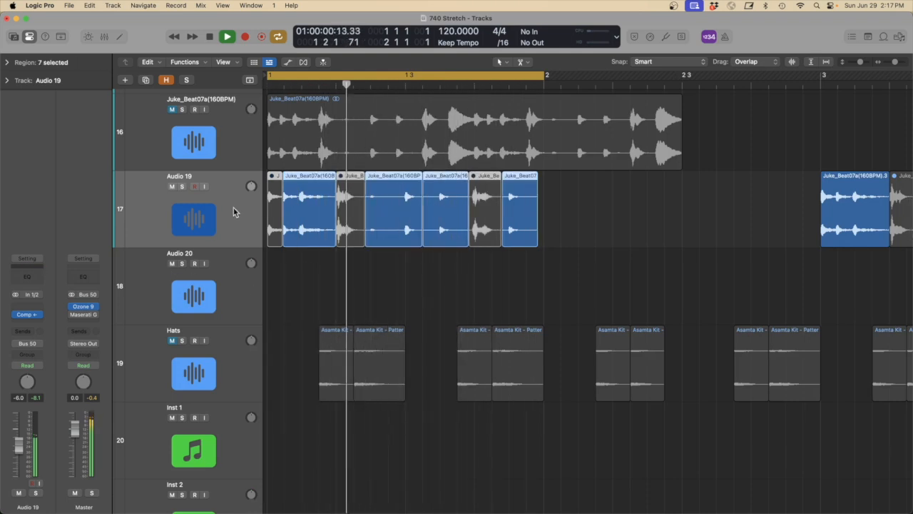
{"action": "key", "text": "ctrl+m"}
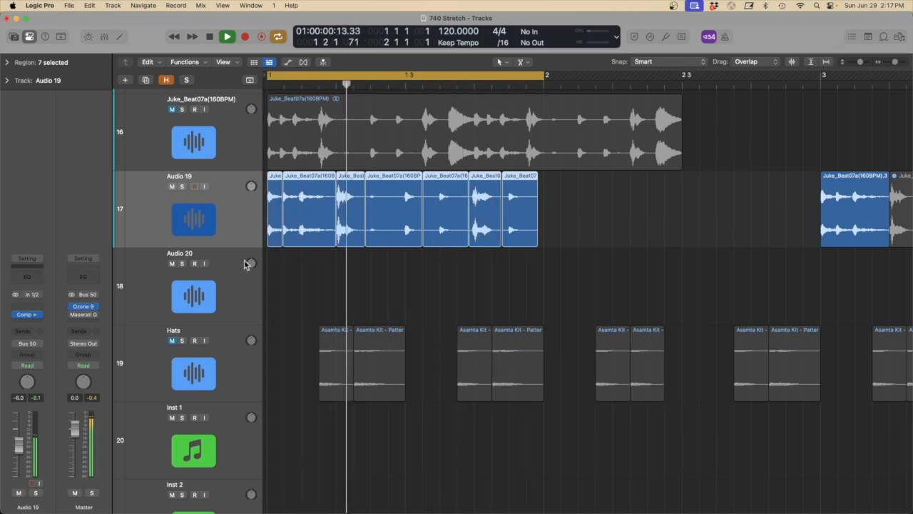
{"action": "key", "text": "space"}
- Delete the Audio 19 slices on beats 2 and 4 of bar 1 and restart playback
{"action": "left_click", "coordinate": [348, 234]}
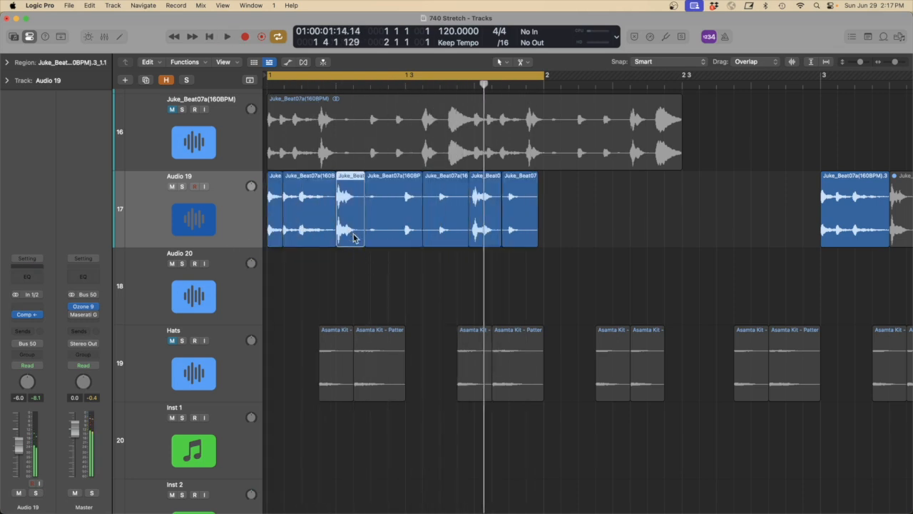
{"action": "key", "text": "Delete"}
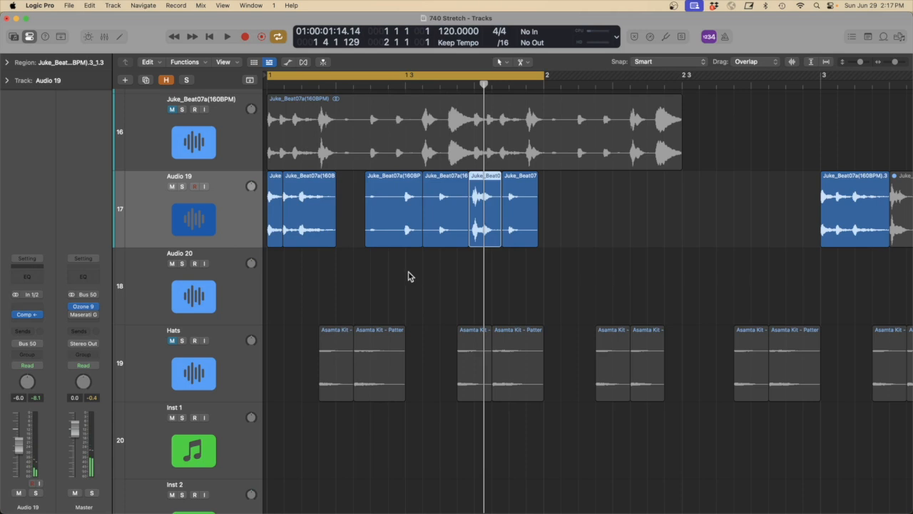
{"action": "key", "text": "Delete"}
{"action": "key", "text": "space"}
- Set Audio 19's volume to -11 dB and add a Channel EQ with a 94.5 Hz low cut, -3.9 dB at 610 Hz and a 4960 Hz high cut
{"action": "left_click", "coordinate": [197, 218]}
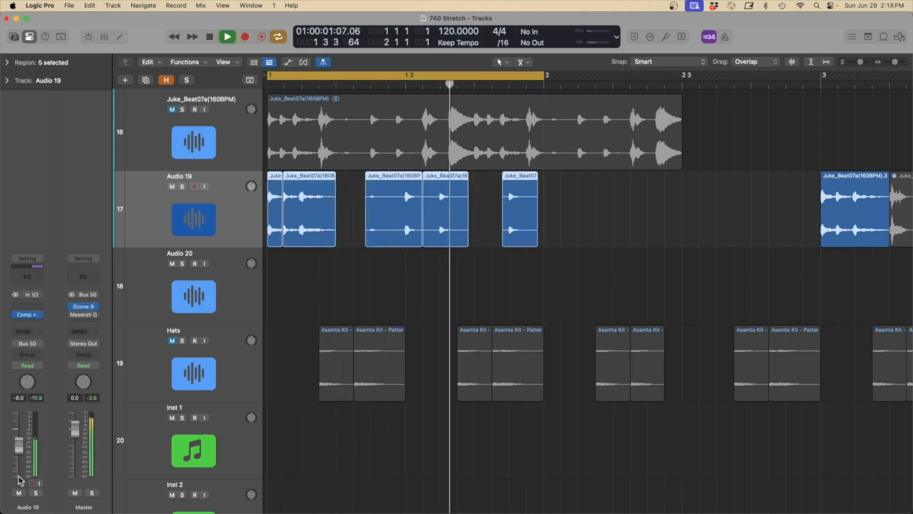
{"action": "left_click", "coordinate": [19, 278]}
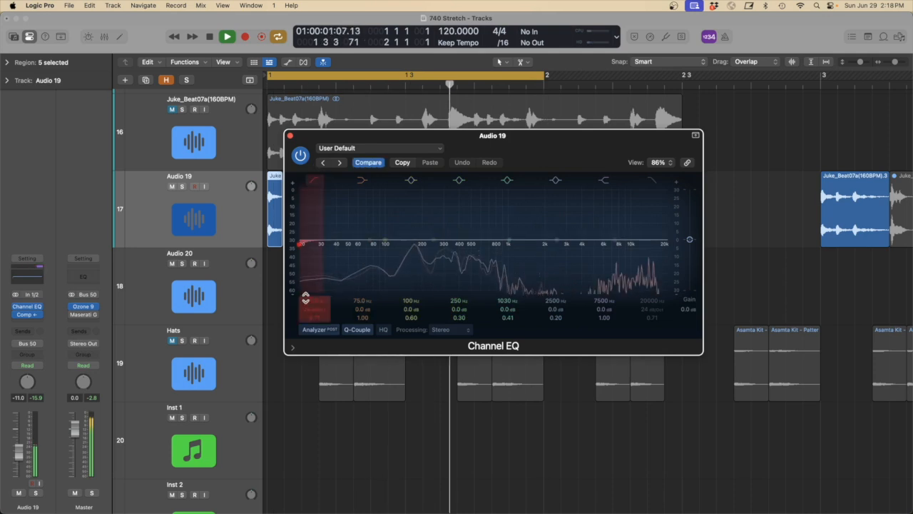
{"action": "left_click_drag", "start_coordinate": [314, 303], "coordinate": [315, 268]}
{"action": "left_click_drag", "start_coordinate": [501, 248], "coordinate": [479, 259]}
{"action": "left_click_drag", "start_coordinate": [650, 305], "coordinate": [649, 336]}
- Boost the Audio 19 EQ by 2.9 dB at 2340 Hz and by 2.9 dB on the 157 Hz low shelf, and close it
{"action": "left_click_drag", "start_coordinate": [557, 240], "coordinate": [553, 234]}
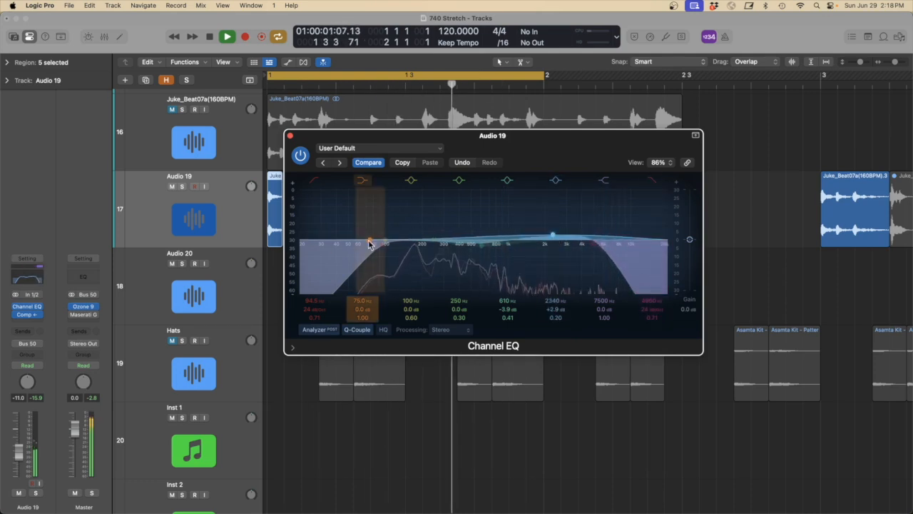
{"action": "left_click_drag", "start_coordinate": [369, 243], "coordinate": [411, 237]}
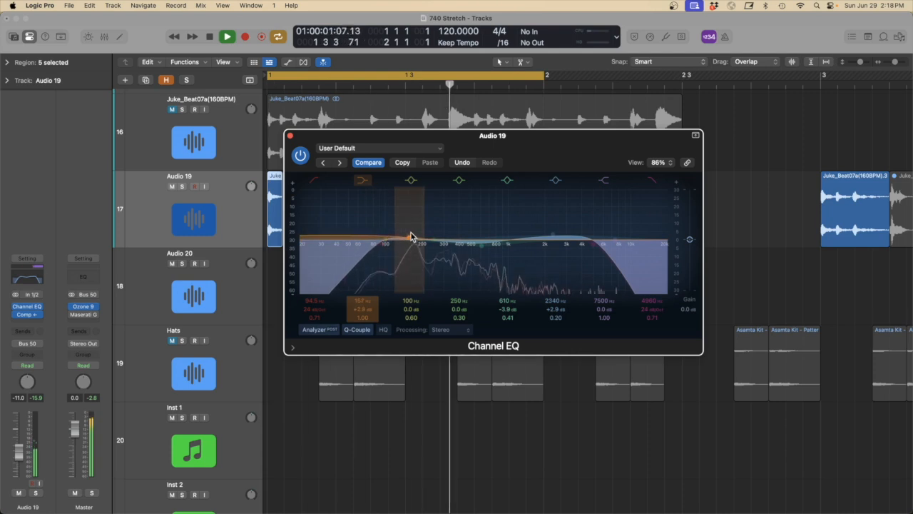
{"action": "left_click", "coordinate": [291, 135]}
{"action": "scroll", "coordinate": [336, 245], "scroll_direction": "down", "scroll_amount": 3}
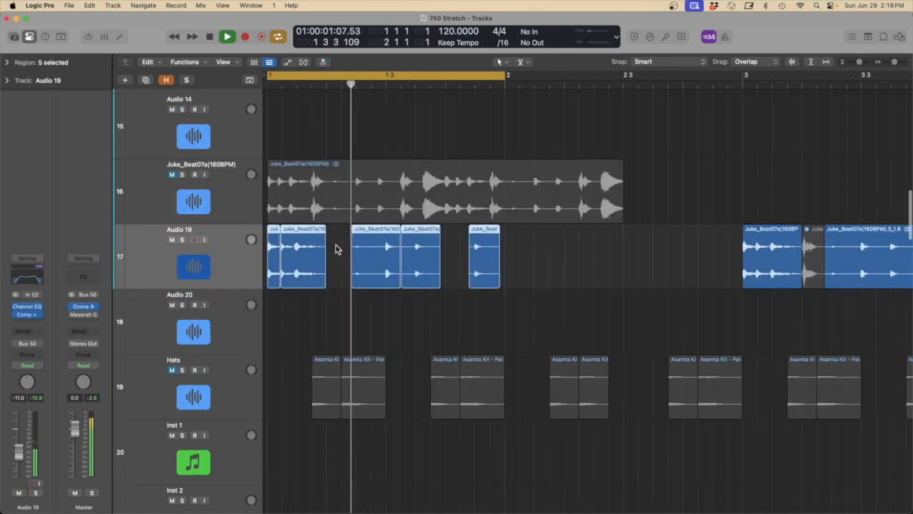
- Insert a Compressor on Audio 19 between its Channel EQ and existing compressor, adjust the threshold and close it
{"action": "scroll", "coordinate": [336, 246], "scroll_direction": "down", "scroll_amount": 3}
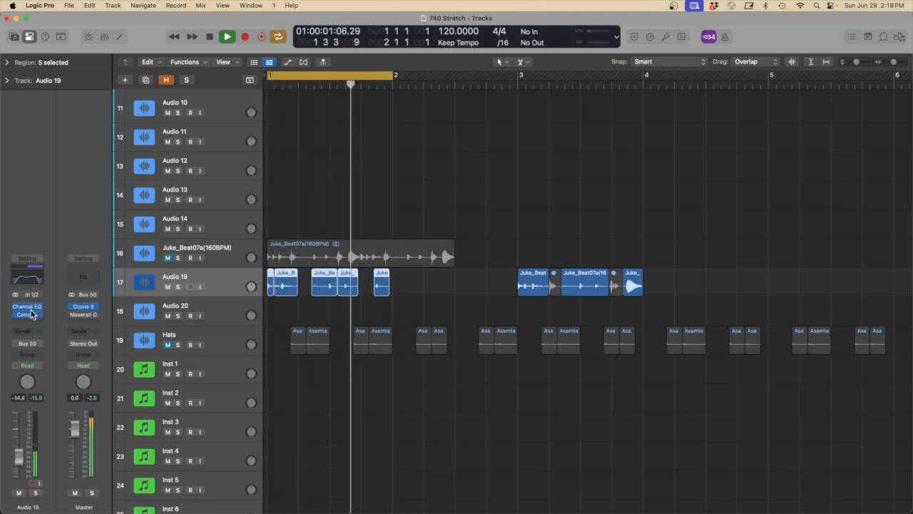
{"action": "left_click", "coordinate": [33, 314]}
{"action": "mouse_move", "coordinate": [85, 323]}
{"action": "left_click", "coordinate": [157, 321]}
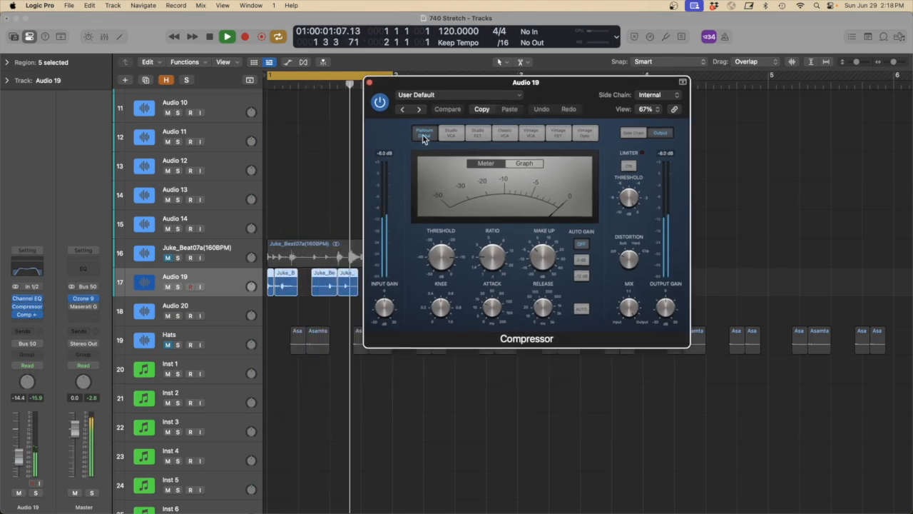
{"action": "left_click", "coordinate": [448, 96]}
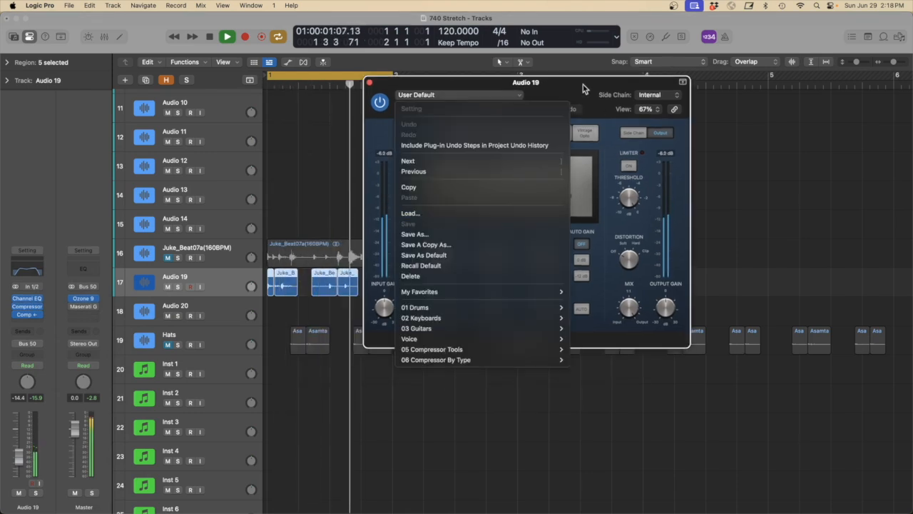
{"action": "left_click", "coordinate": [584, 86]}
{"action": "left_click_drag", "start_coordinate": [451, 259], "coordinate": [445, 274]}
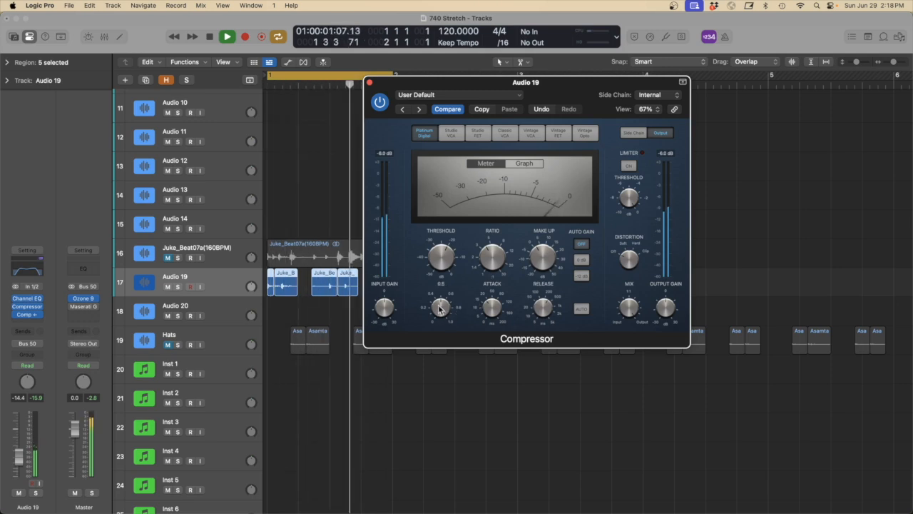
{"action": "left_click", "coordinate": [370, 82]}
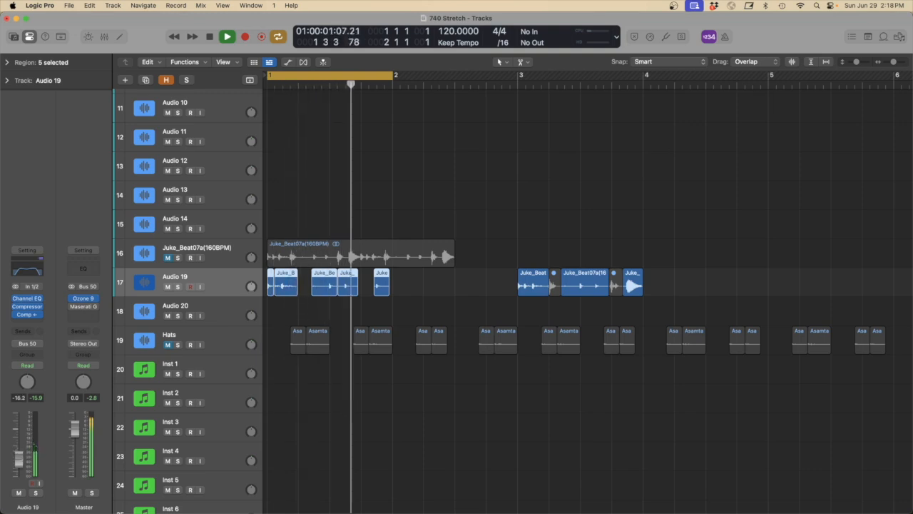
- Send Audio 19 to the Bus 1 room reverb and unmute the Hats track
{"action": "left_click", "coordinate": [27, 333]}
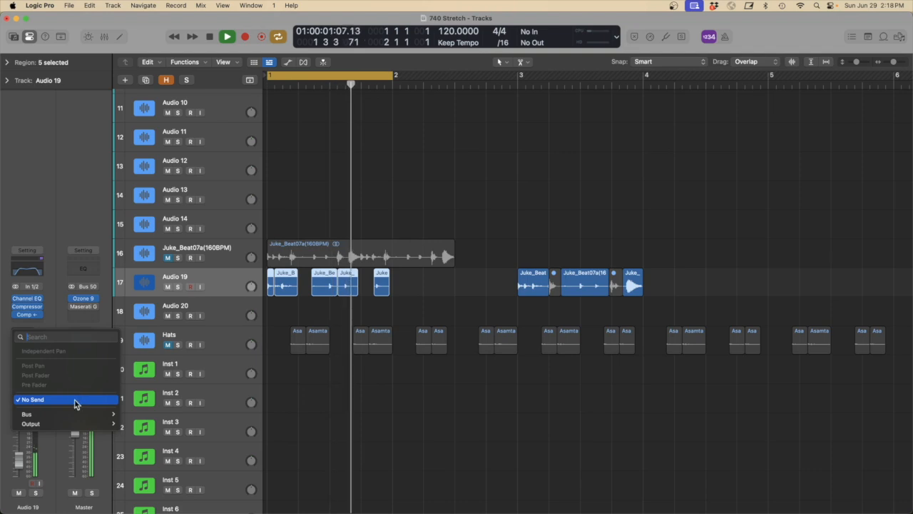
{"action": "mouse_move", "coordinate": [88, 413]}
{"action": "left_click", "coordinate": [152, 138]}
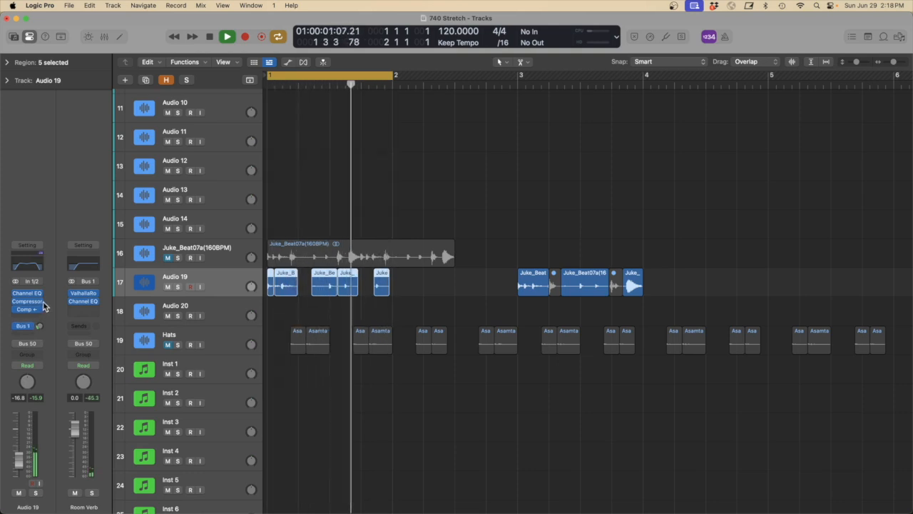
{"action": "left_click", "coordinate": [169, 345]}
- Delete the leftover Audio 19 slices in bar 3
{"action": "left_click", "coordinate": [331, 393], "text": "ctrl+alt"}
{"action": "left_click", "coordinate": [393, 310]}
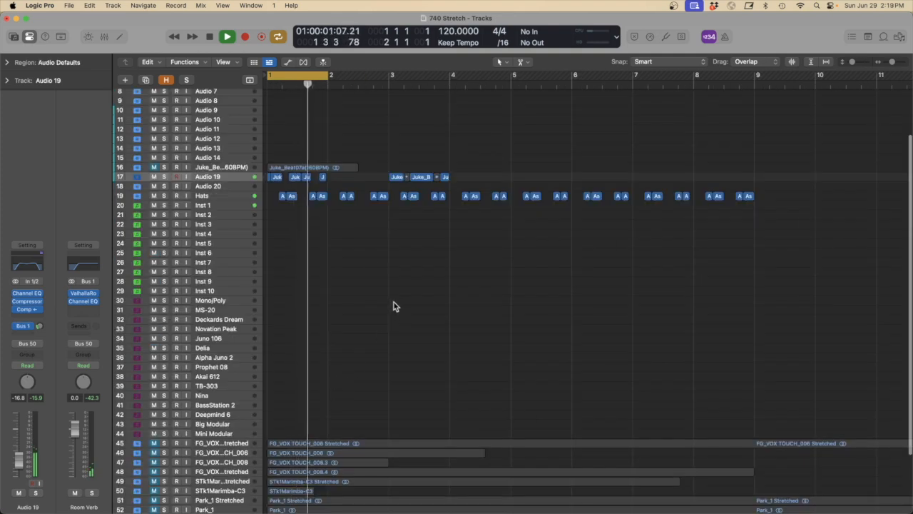
{"action": "left_click_drag", "start_coordinate": [543, 310], "coordinate": [265, 129]}
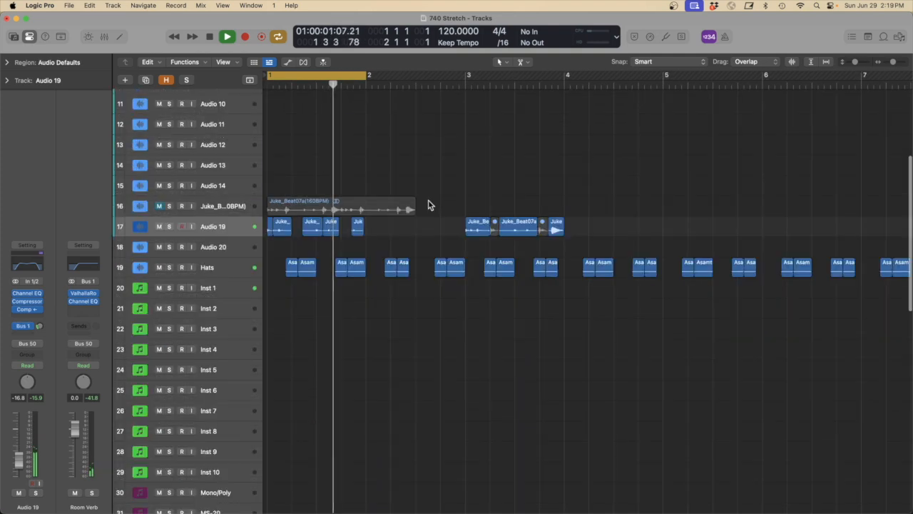
{"action": "left_click_drag", "start_coordinate": [599, 230], "coordinate": [373, 228]}
{"action": "key", "text": "Delete"}
- Repeat the bar 1 Audio 19 slices in bar 2 and extend the cycle range to bar 3
{"action": "left_click_drag", "start_coordinate": [368, 75], "coordinate": [468, 90]}
{"action": "left_click", "coordinate": [485, 332]}
{"action": "left_click_drag", "start_coordinate": [523, 392], "coordinate": [100, 110]}
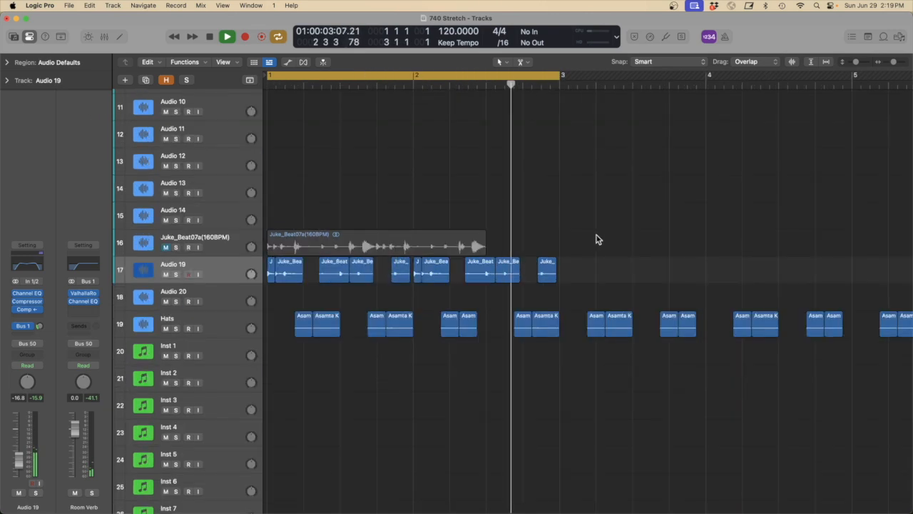
{"action": "left_click", "coordinate": [610, 205], "text": "ctrl+alt"}
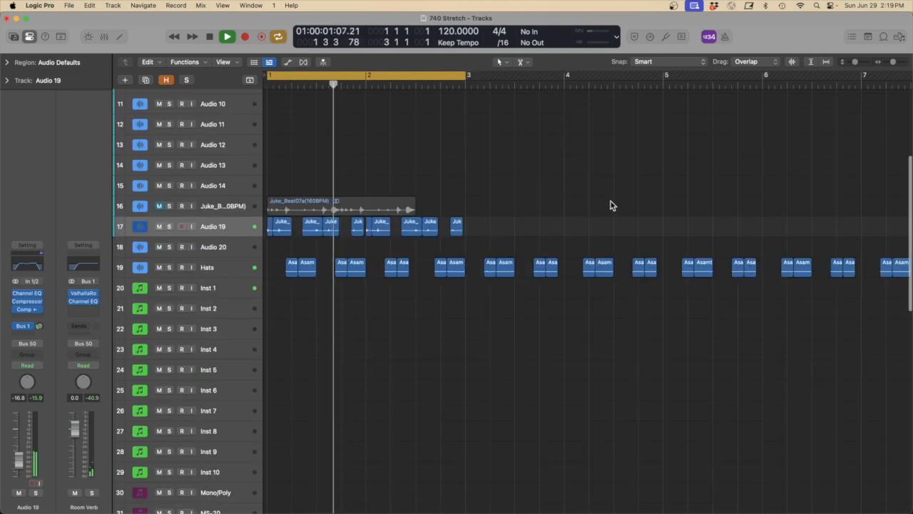
- Mute and unmute Audio 19 to compare the groove with and without it
{"action": "left_click_drag", "start_coordinate": [533, 403], "coordinate": [266, 207]}
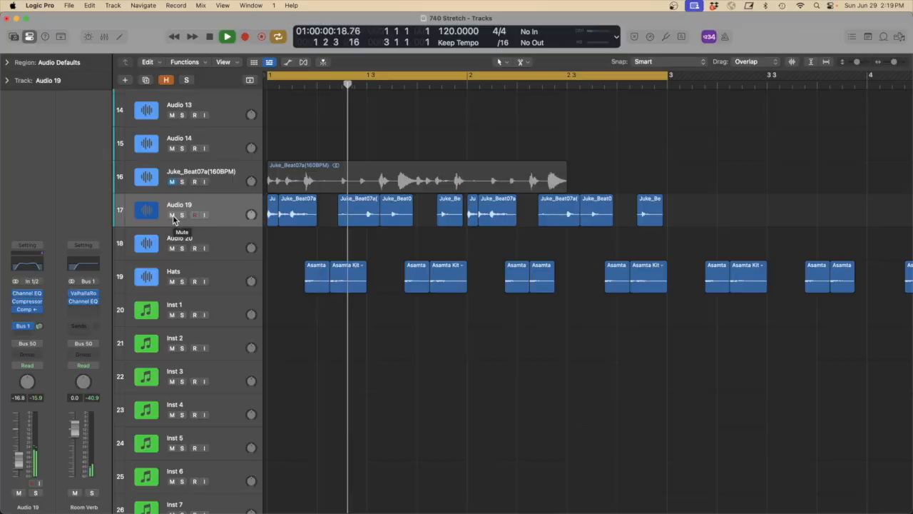
{"action": "left_click", "coordinate": [173, 214]}
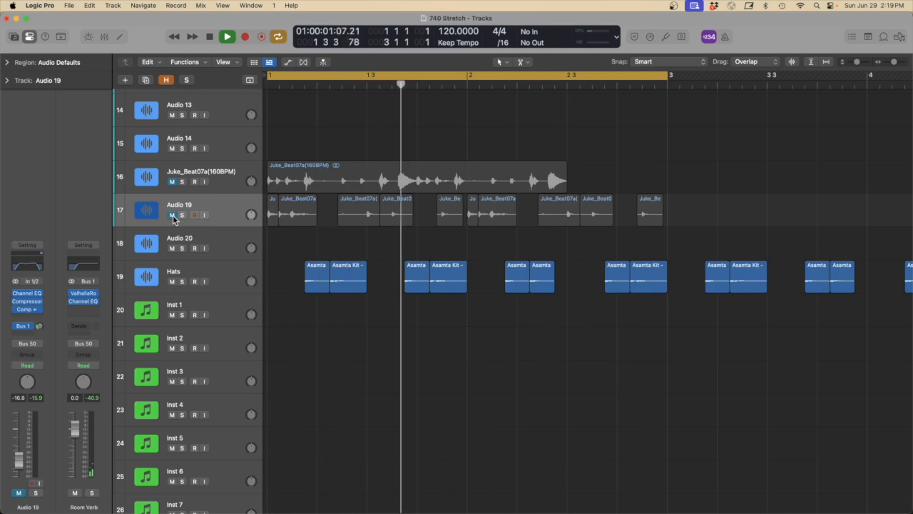
{"action": "left_click", "coordinate": [173, 215]}
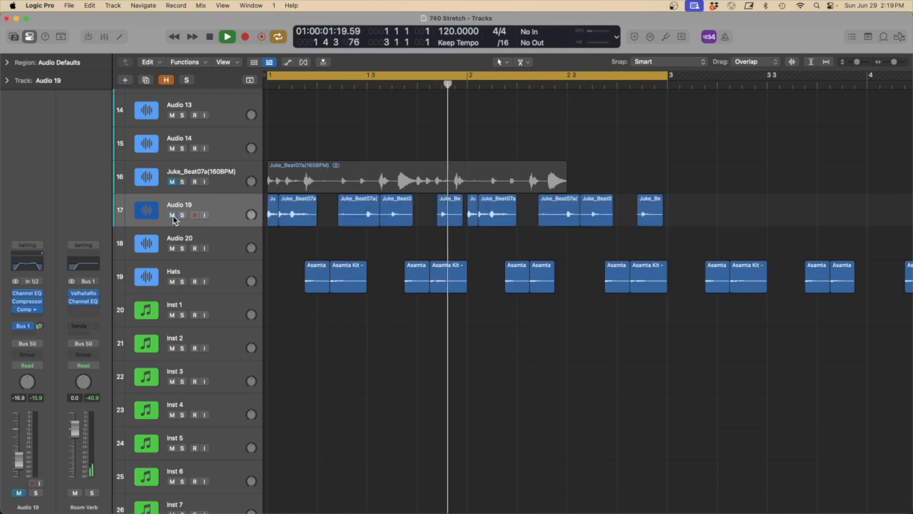
- Unmute the FG_VOX TOUCH_006 Stretched track
{"action": "left_click", "coordinate": [367, 368], "text": "ctrl+alt"}
{"action": "left_click", "coordinate": [348, 386], "text": "ctrl+alt"}
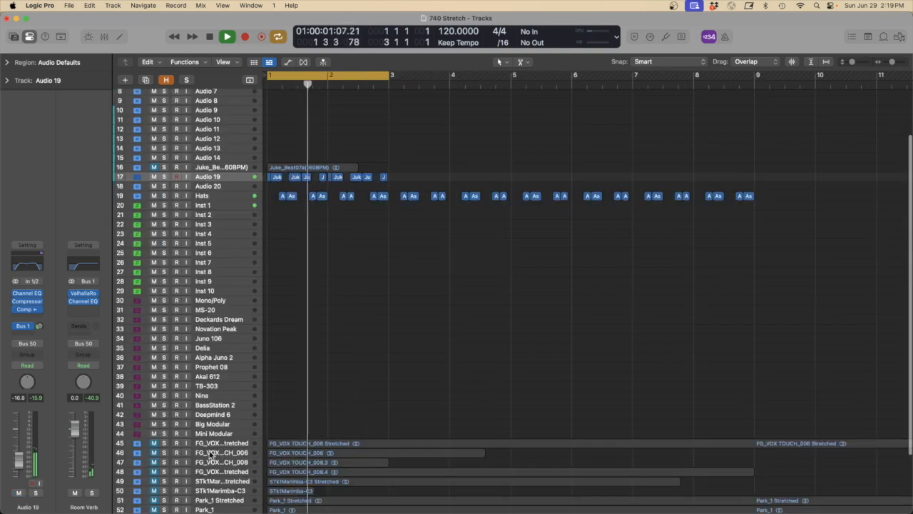
{"action": "left_click", "coordinate": [154, 446]}
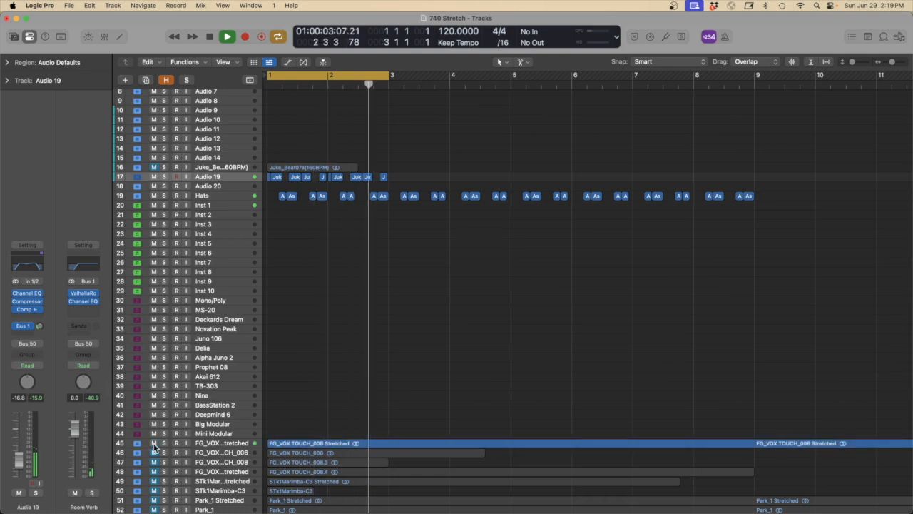
- Duplicate the two-bar Audio 19 pattern through the end of bar 8 and extend the cycle range to bar 9
{"action": "left_click_drag", "start_coordinate": [442, 490], "coordinate": [275, 180]}
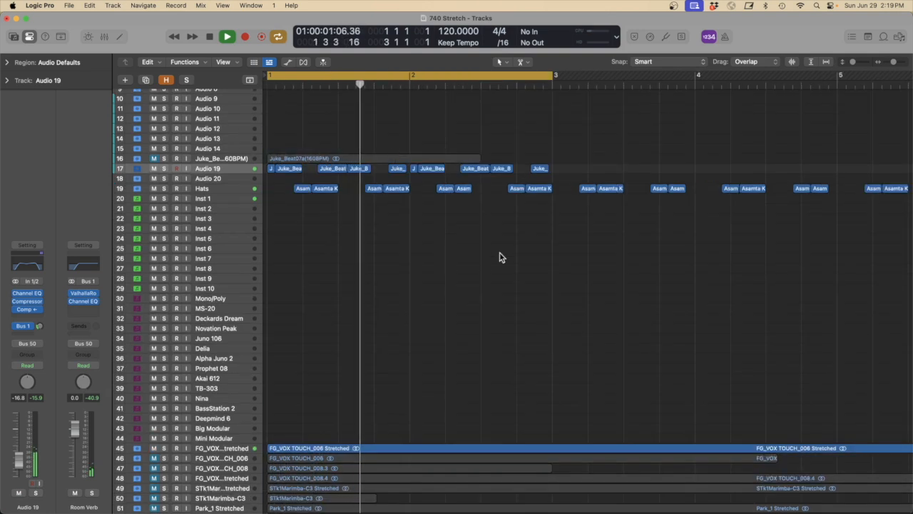
{"action": "left_click", "coordinate": [550, 277], "text": "ctrl+alt"}
{"action": "left_click_drag", "start_coordinate": [780, 259], "coordinate": [638, 193]}
{"action": "left_click_drag", "start_coordinate": [414, 251], "coordinate": [387, 246]}
{"action": "left_click_drag", "start_coordinate": [555, 242], "coordinate": [506, 238]}
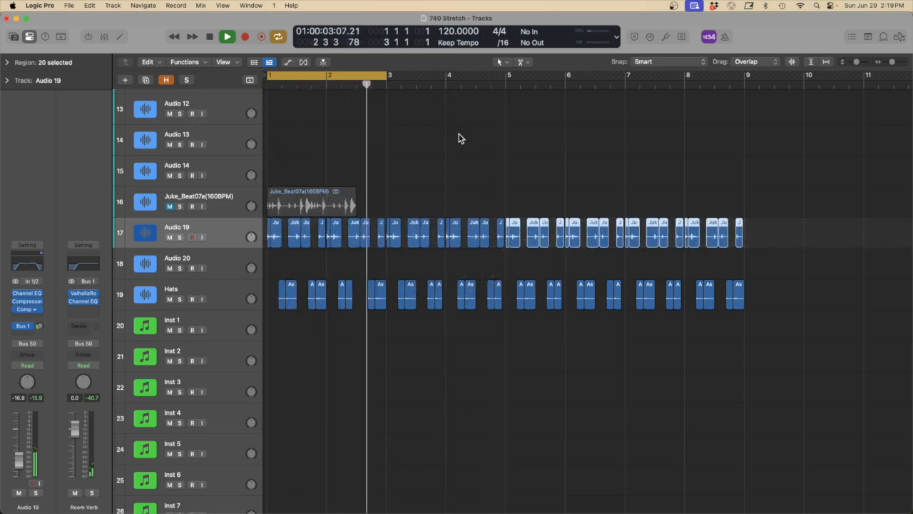
{"action": "left_click_drag", "start_coordinate": [386, 78], "coordinate": [747, 110]}
{"action": "left_click", "coordinate": [773, 172]}
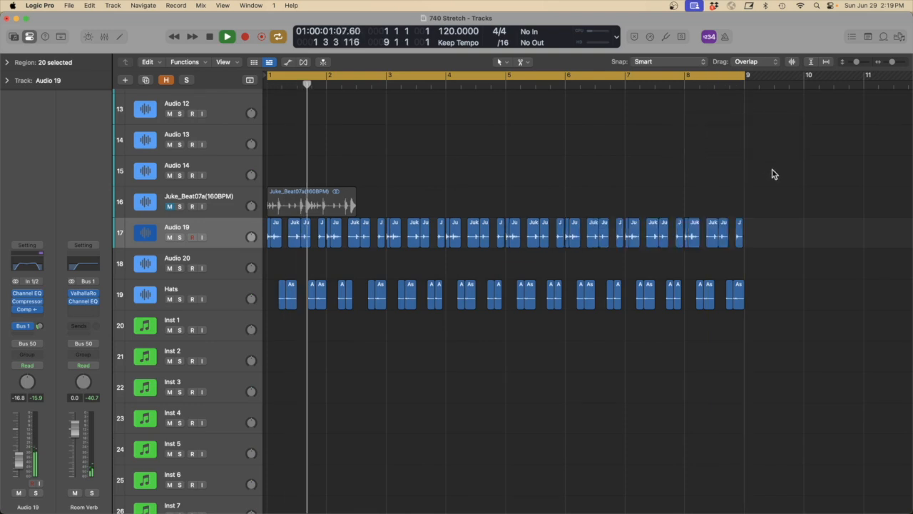
{"action": "key", "text": "z"}
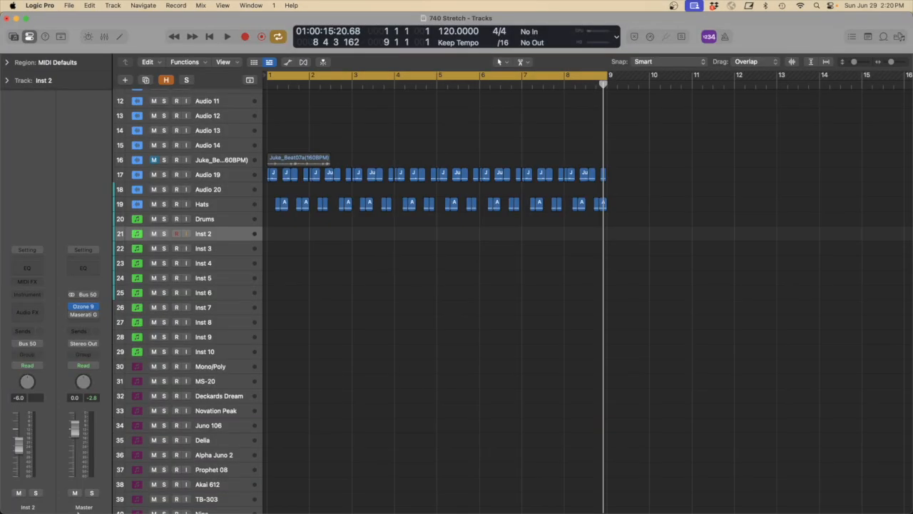
- Solo Park_1, listen to it from about bar 10, and unsolo it after stopping playback
{"action": "mouse_move", "coordinate": [2, 493]}
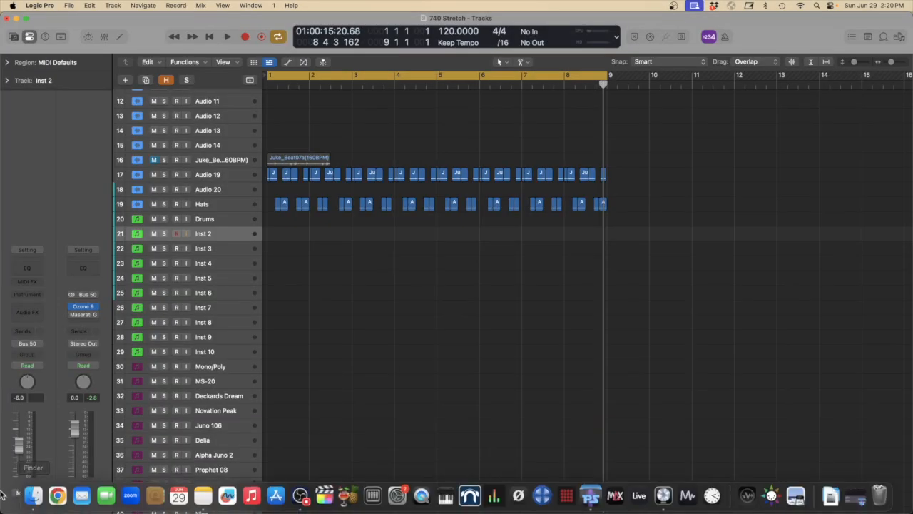
{"action": "scroll", "coordinate": [421, 328], "scroll_direction": "down", "scroll_amount": 5}
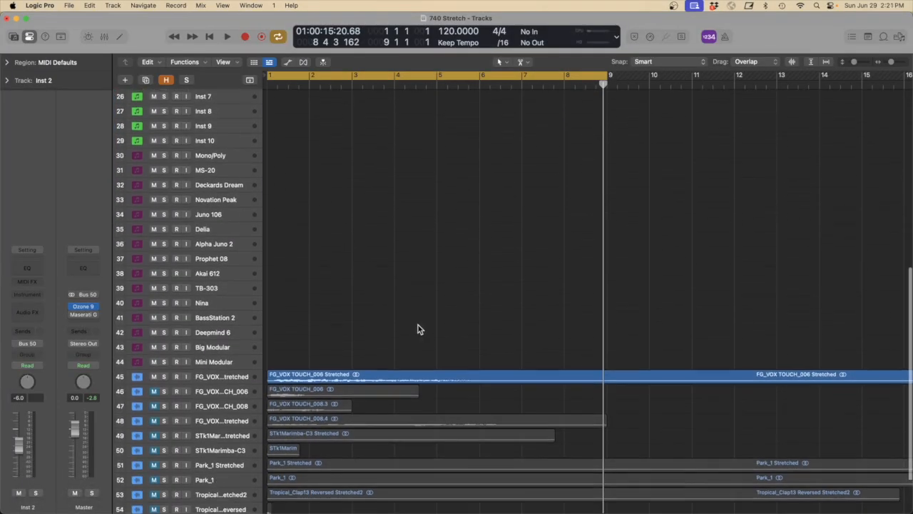
{"action": "left_click_drag", "start_coordinate": [842, 507], "coordinate": [388, 408]}
{"action": "scroll", "coordinate": [533, 355], "scroll_direction": "down", "scroll_amount": 5}
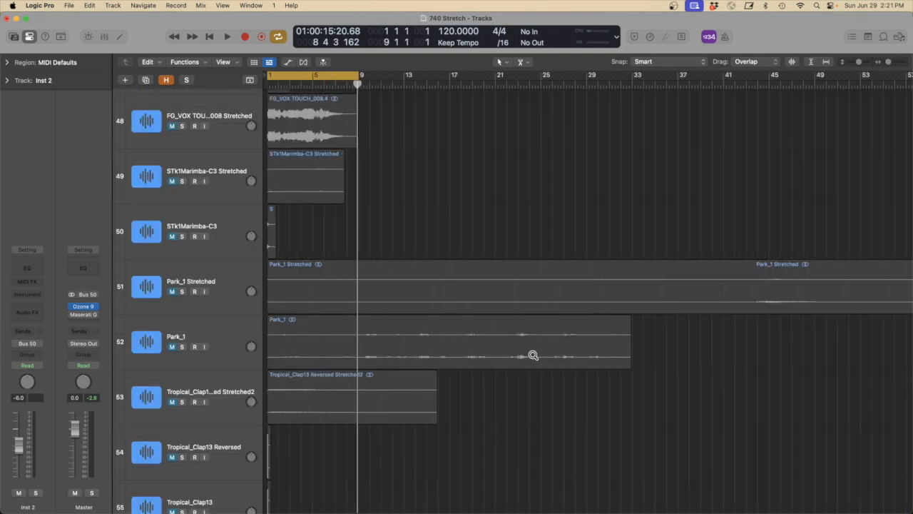
{"action": "left_click", "coordinate": [182, 347]}
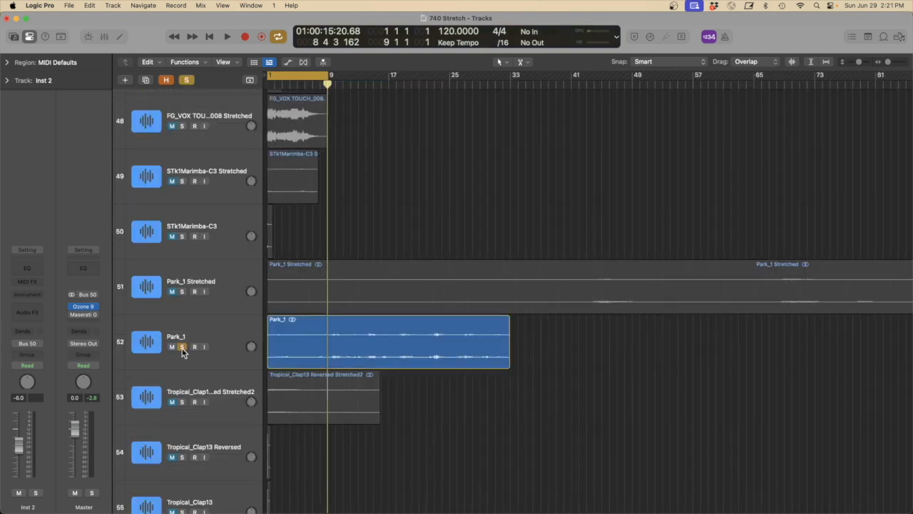
{"action": "left_click", "coordinate": [339, 83]}
{"action": "key", "text": "space"}
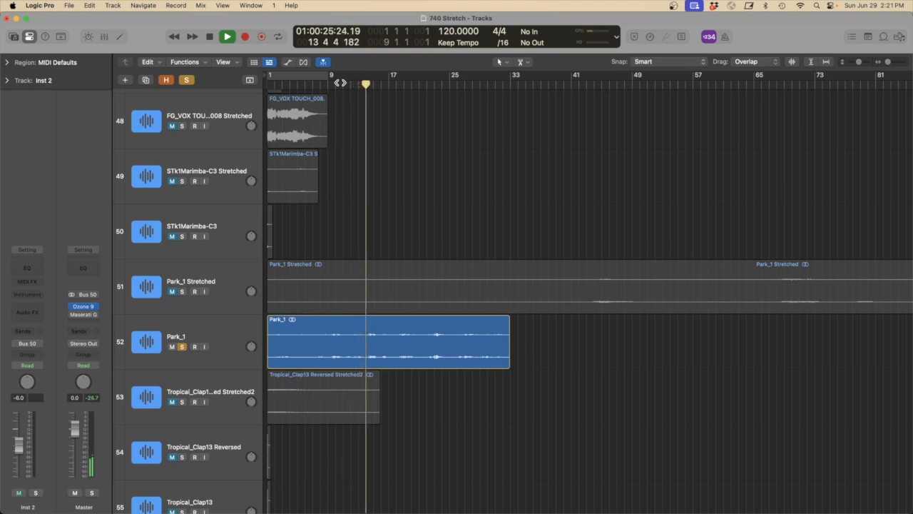
{"action": "key", "text": "space"}
{"action": "left_click", "coordinate": [181, 347]}
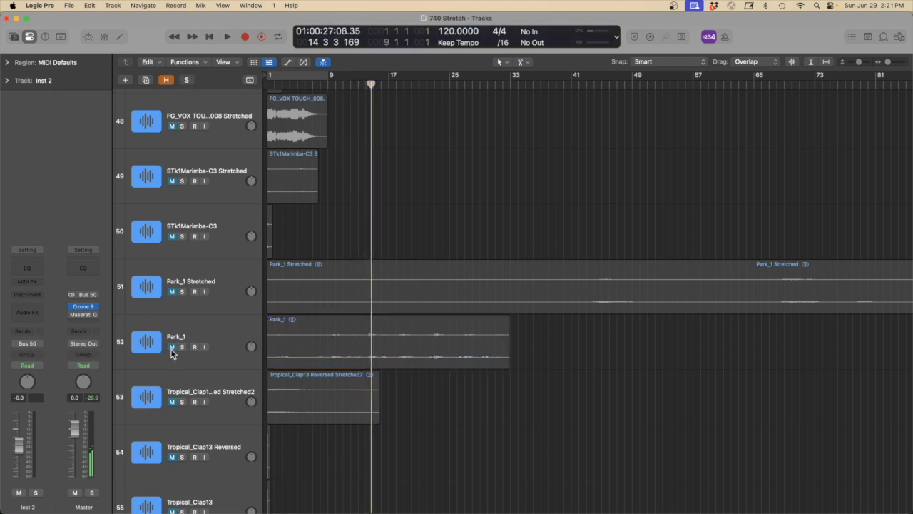
- Solo Park_1 Stretched, listen around bars 34, 56 and 70, and unsolo it after stopping playback
{"action": "left_click", "coordinate": [181, 292]}
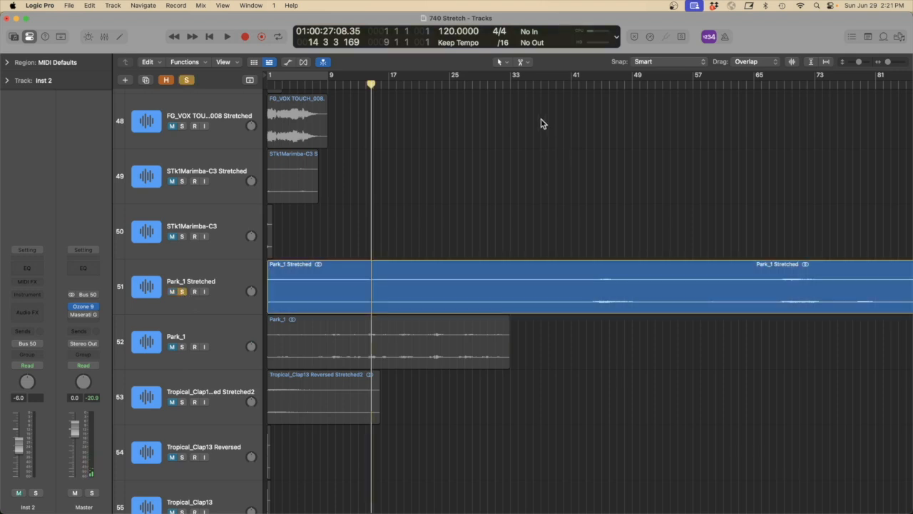
{"action": "double_click", "coordinate": [520, 85]}
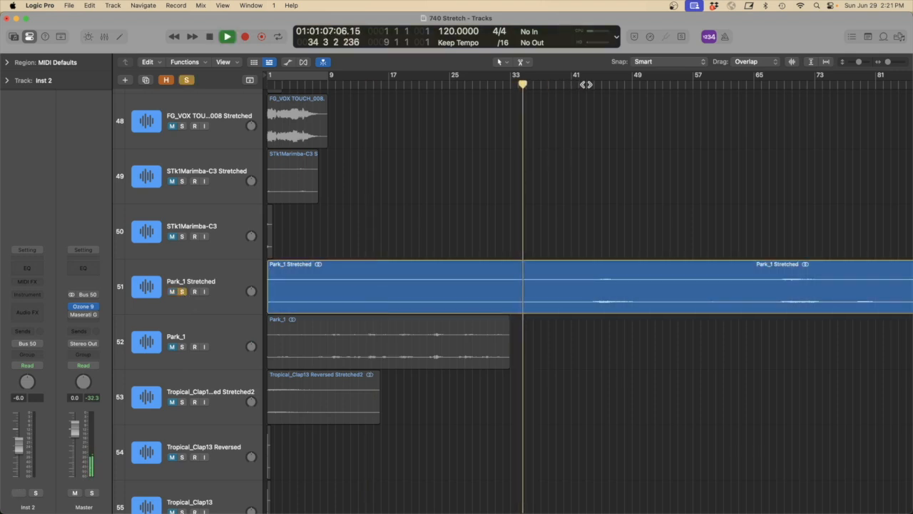
{"action": "left_click", "coordinate": [685, 85]}
{"action": "left_click", "coordinate": [796, 84]}
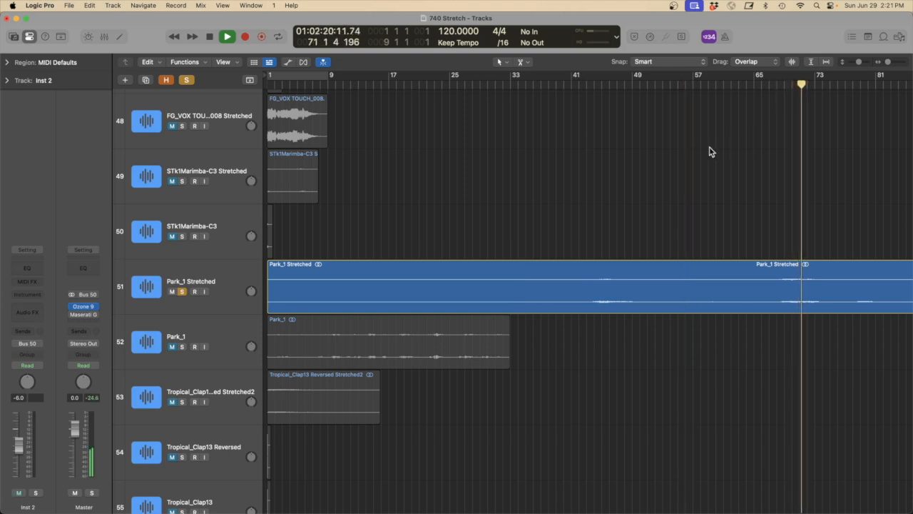
{"action": "left_click", "coordinate": [629, 197], "text": "ctrl+alt"}
{"action": "key", "text": "space"}
{"action": "left_click", "coordinate": [164, 430]}
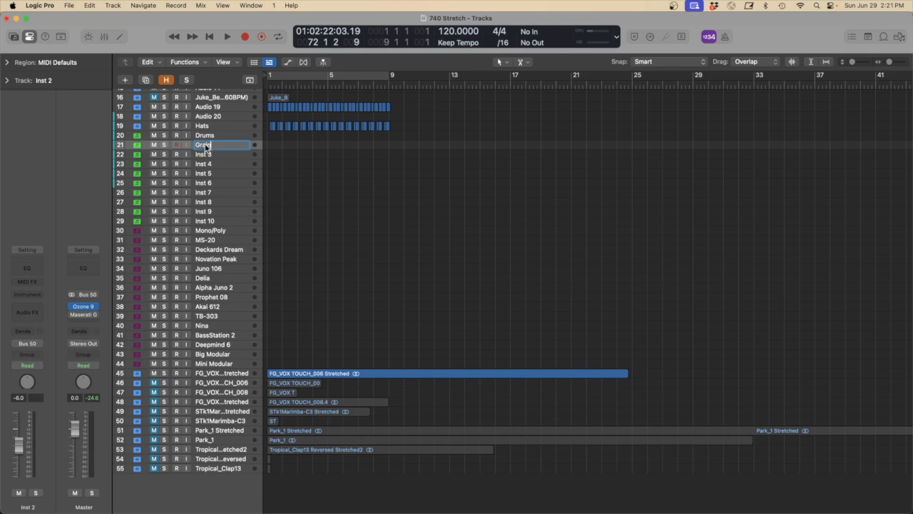
- Rename the Inst 2 track as Grain and load the Serum 2 instrument on it
{"action": "left_click", "coordinate": [29, 295]}
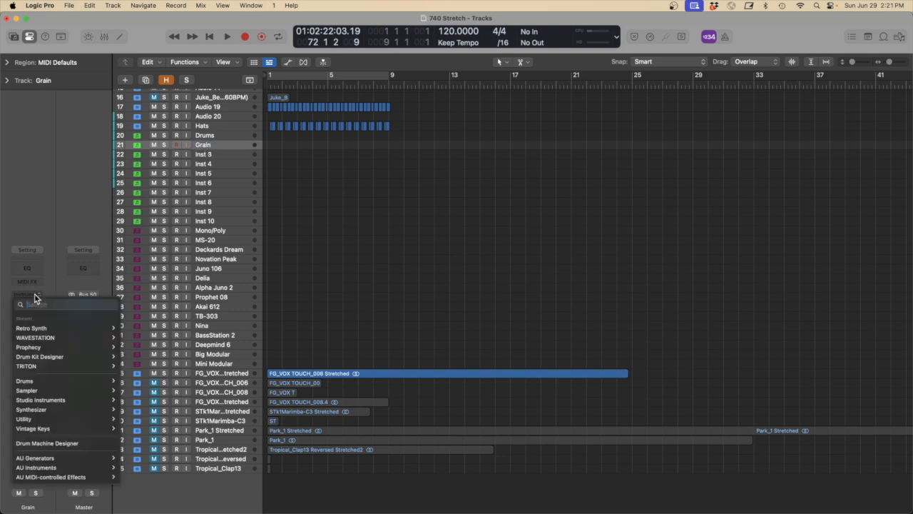
{"action": "mouse_move", "coordinate": [61, 468]}
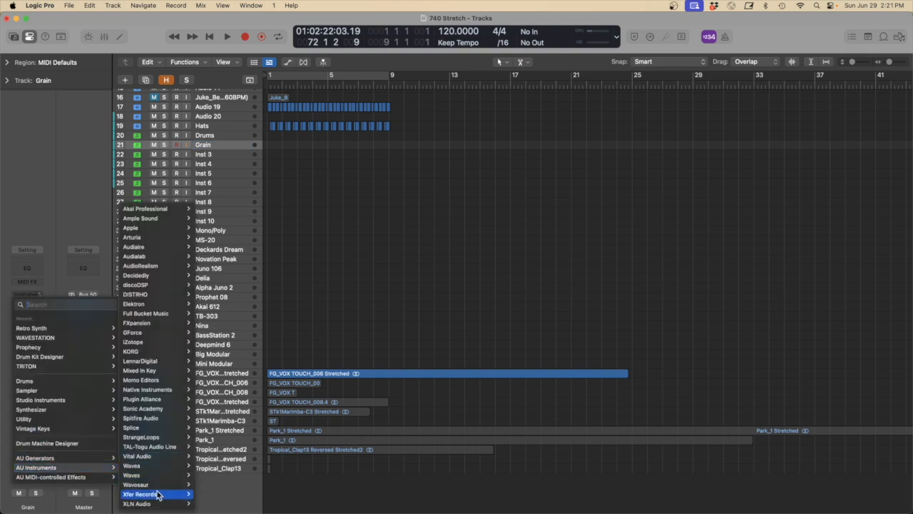
{"action": "left_click", "coordinate": [250, 503]}
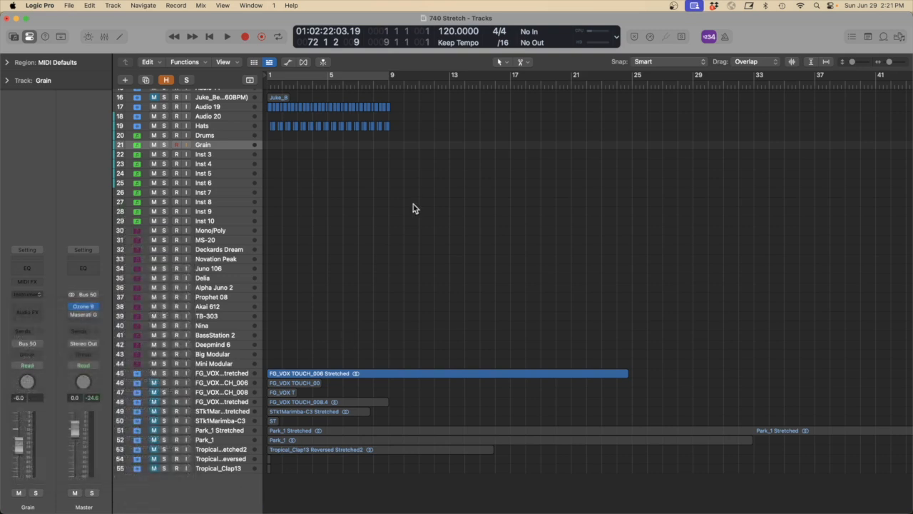
{"action": "left_click_drag", "start_coordinate": [458, 116], "coordinate": [436, 57]}
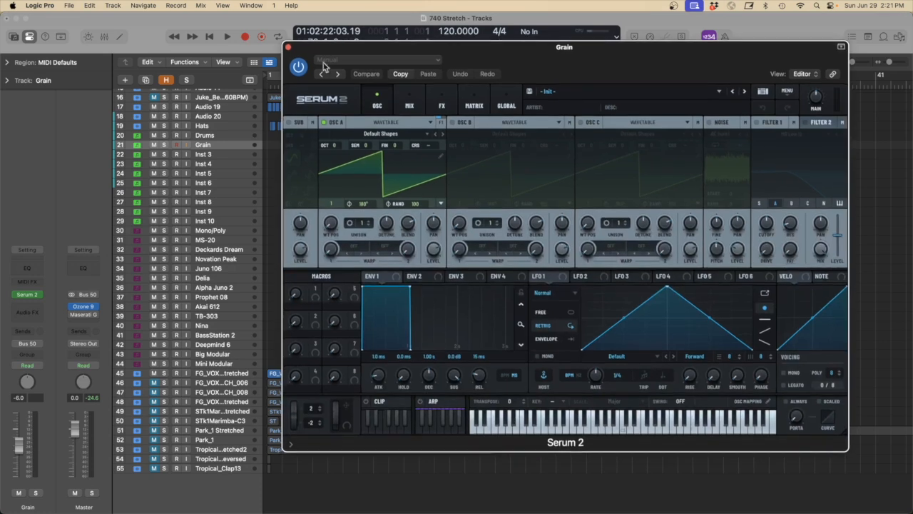
- Switch oscillator A to Granular and load Park_1 Stretched.wav from the Time Stretch folder on the Desktop into it
{"action": "left_click", "coordinate": [430, 122]}
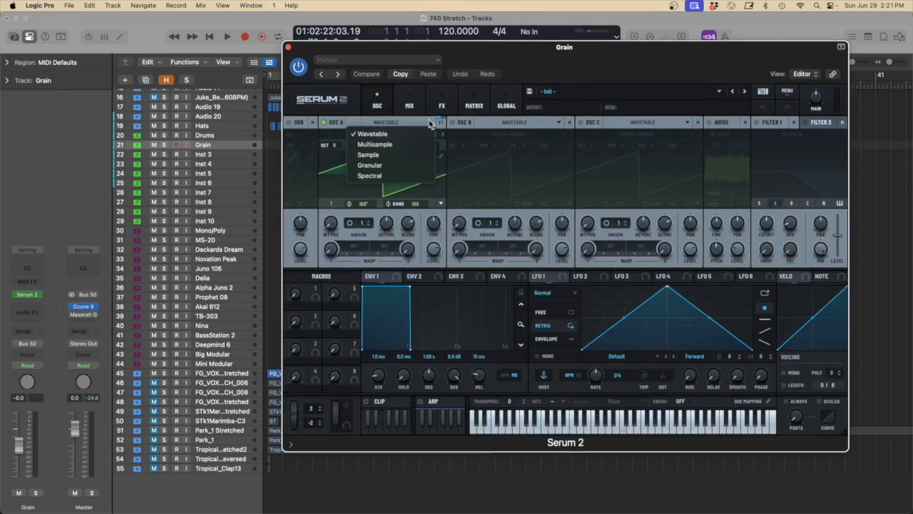
{"action": "left_click", "coordinate": [374, 167]}
{"action": "left_click", "coordinate": [429, 136]}
{"action": "left_click", "coordinate": [392, 186]}
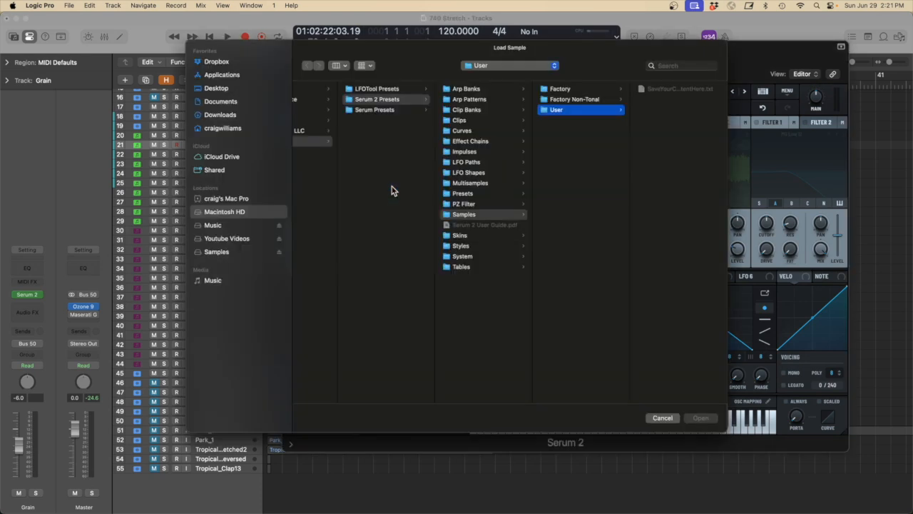
{"action": "left_click", "coordinate": [211, 87]}
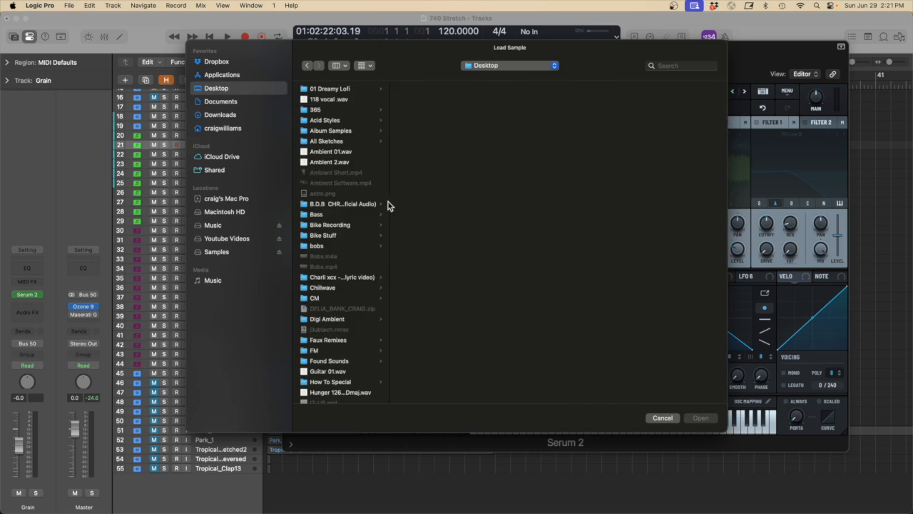
{"action": "scroll", "coordinate": [303, 361], "scroll_direction": "down", "scroll_amount": 10}
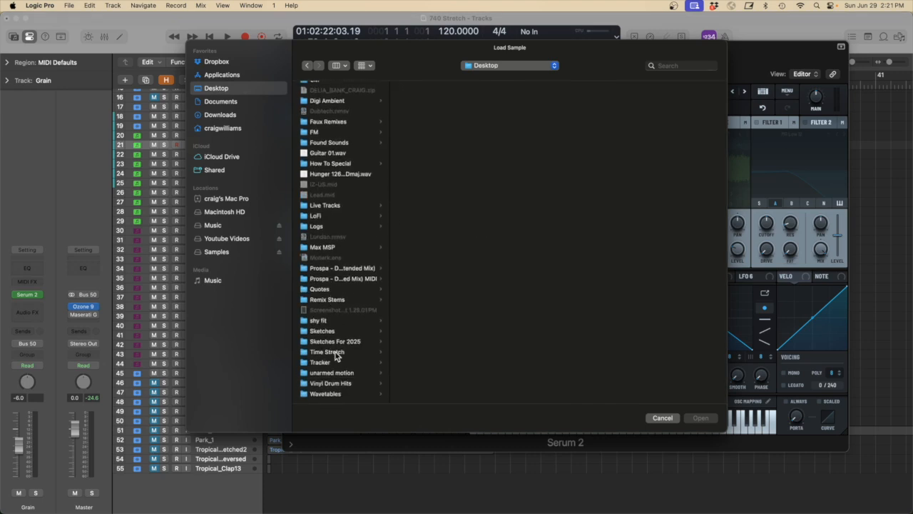
{"action": "left_click", "coordinate": [335, 354]}
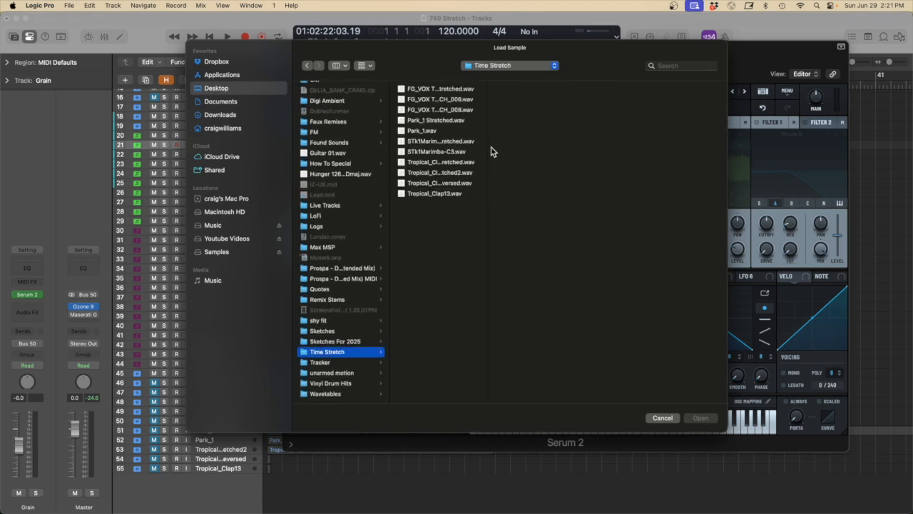
{"action": "left_click_drag", "start_coordinate": [487, 147], "coordinate": [535, 149]}
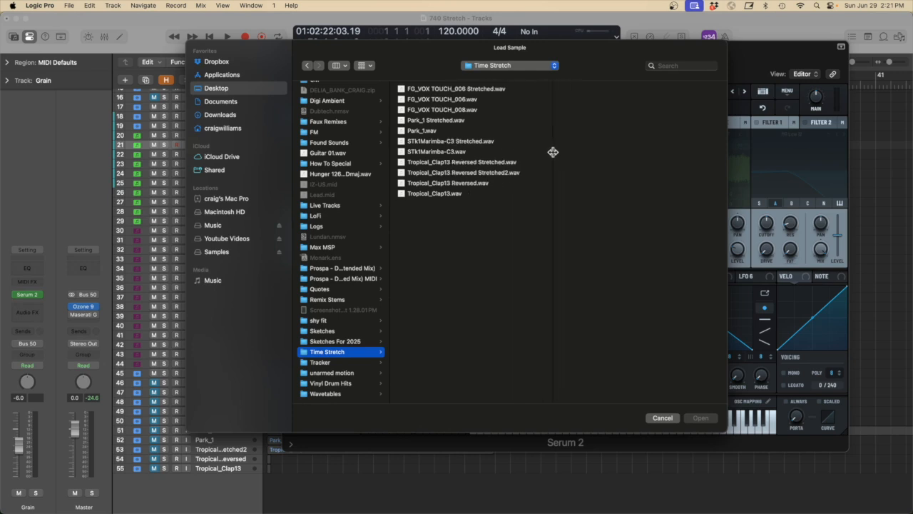
{"action": "left_click", "coordinate": [430, 120]}
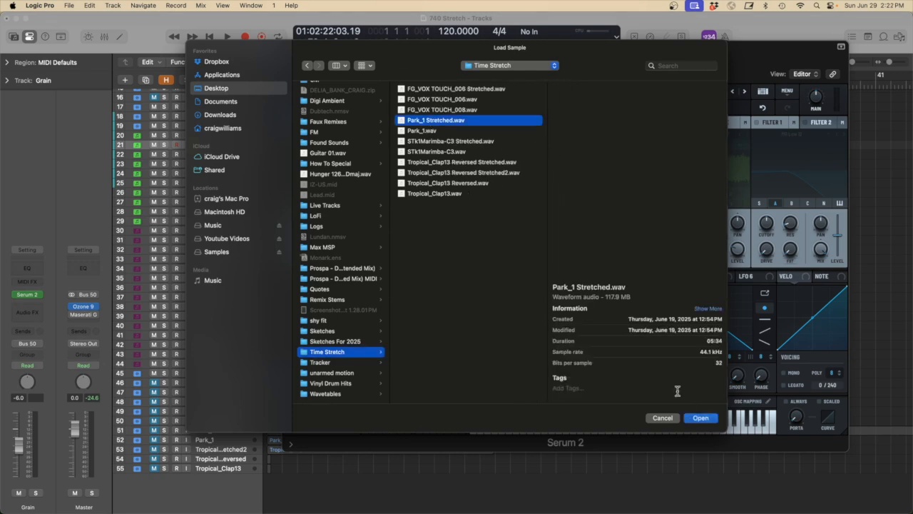
{"action": "left_click", "coordinate": [701, 418]}
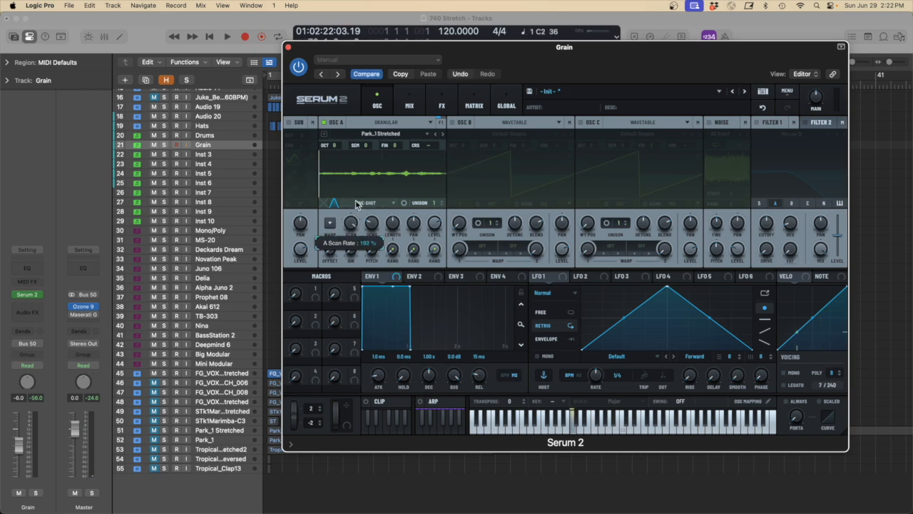
- Try oscillator A in Manual mode by sweeping the grain position through the sample and back, and return it to One-shot
{"action": "left_click", "coordinate": [395, 203]}
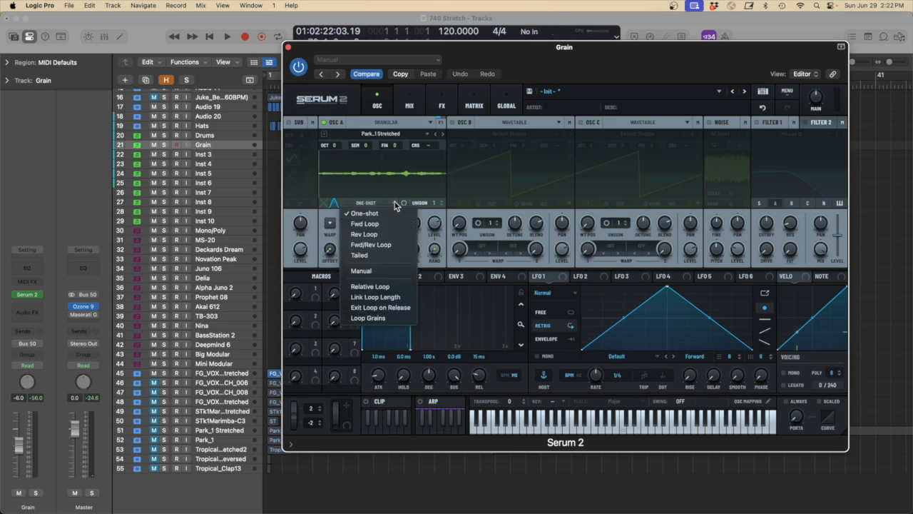
{"action": "left_click", "coordinate": [367, 270]}
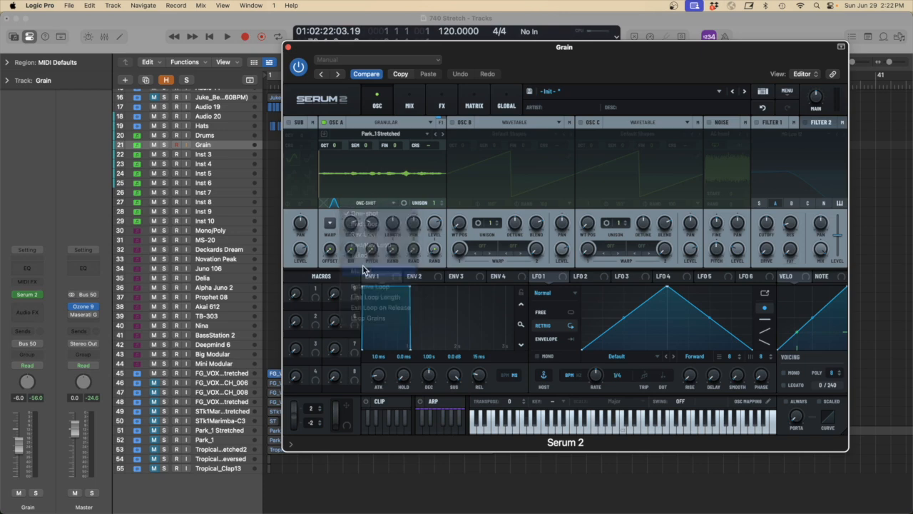
{"action": "left_click_drag", "start_coordinate": [351, 225], "coordinate": [352, 201]}
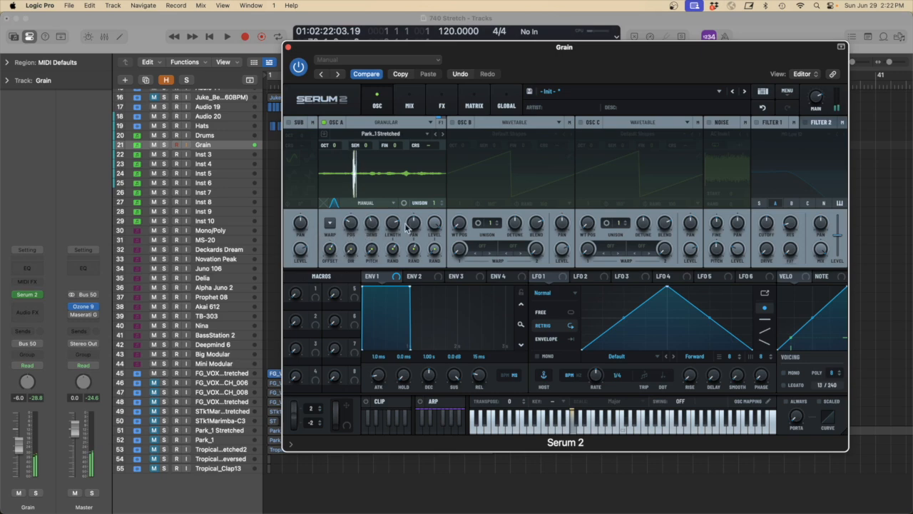
{"action": "mouse_move", "coordinate": [351, 225]}
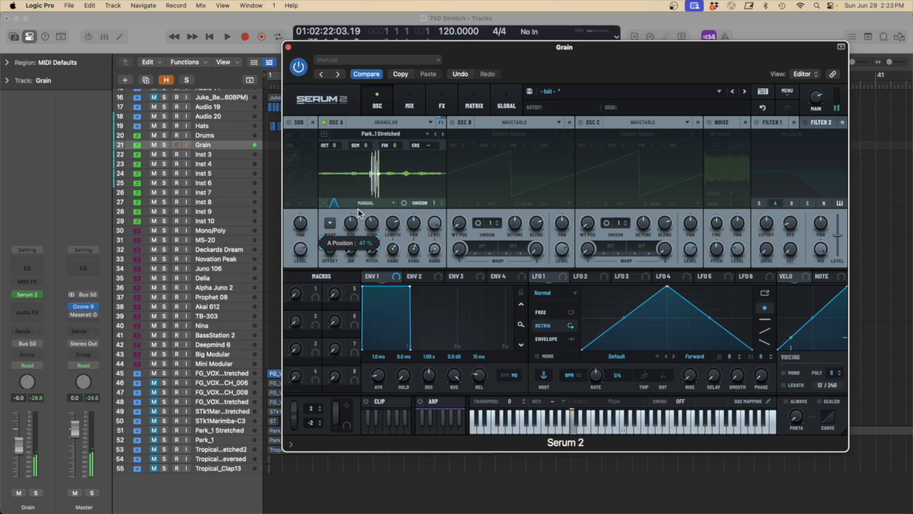
{"action": "left_click_drag", "start_coordinate": [361, 211], "coordinate": [370, 304]}
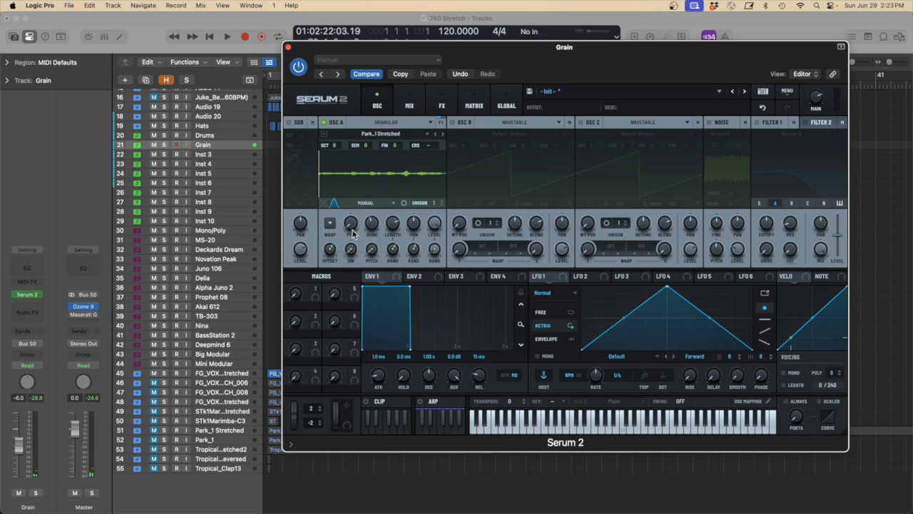
{"action": "left_click", "coordinate": [395, 202]}
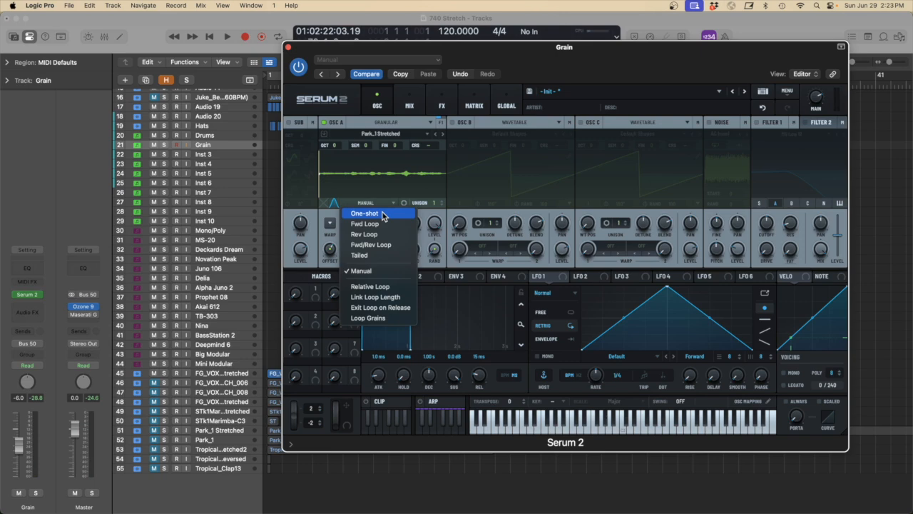
{"action": "left_click", "coordinate": [384, 214]}
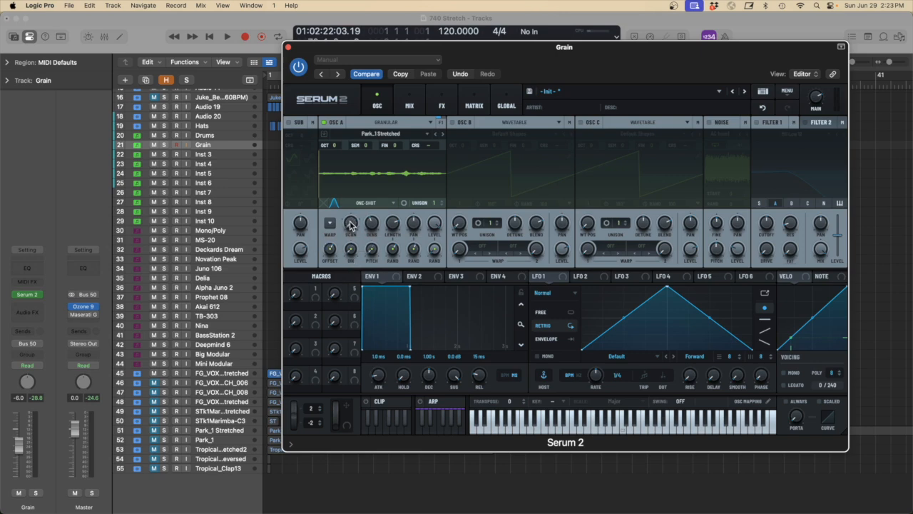
- Close Serum 2, create an empty MIDI region at bar 1 on the Grain track and extend it to bar 9
{"action": "left_click", "coordinate": [288, 48]}
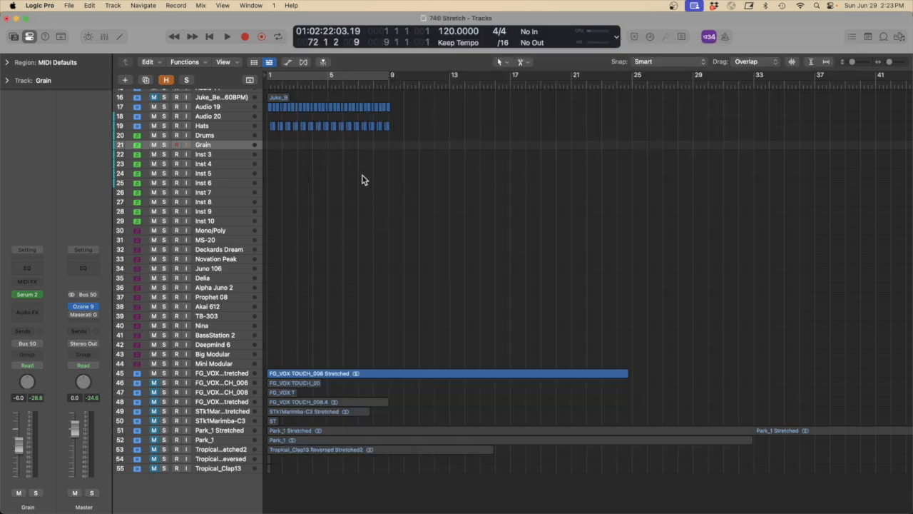
{"action": "left_click_drag", "start_coordinate": [422, 214], "coordinate": [292, 133]}
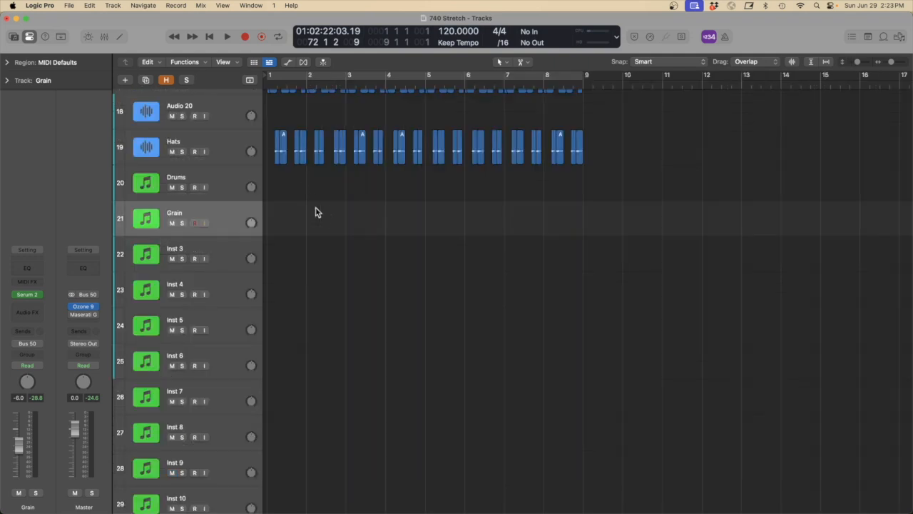
{"action": "right_click", "coordinate": [274, 223]}
{"action": "left_click", "coordinate": [283, 224]}
{"action": "left_click_drag", "start_coordinate": [303, 227], "coordinate": [583, 230]}
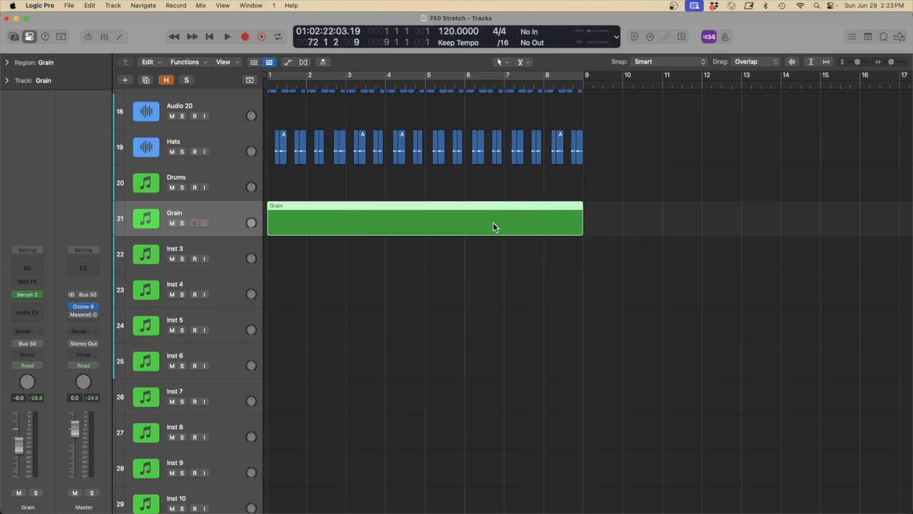
- Add a C3 note at the start of the Grain region and stretch it across all eight bars
{"action": "key", "text": "p"}
{"action": "left_click", "coordinate": [253, 418]}
{"action": "key", "text": "z"}
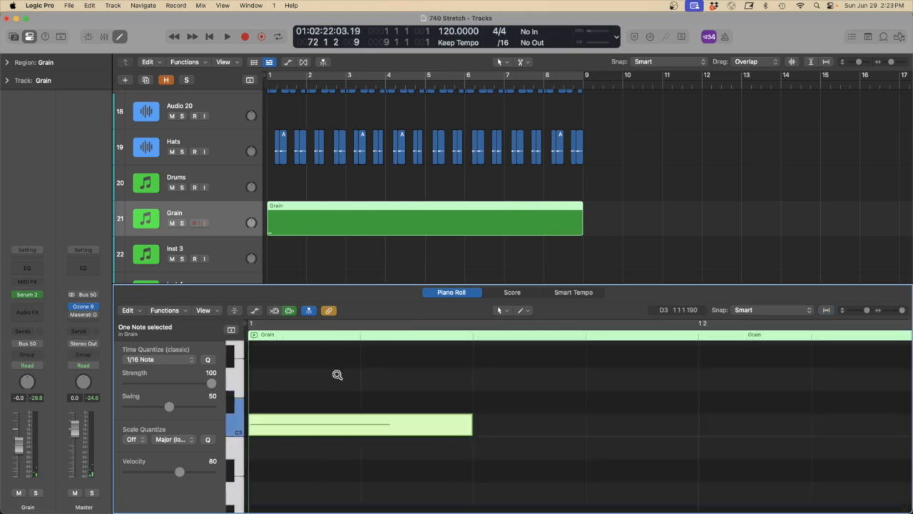
{"action": "key", "text": "z"}
{"action": "left_click_drag", "start_coordinate": [255, 418], "coordinate": [904, 420]}
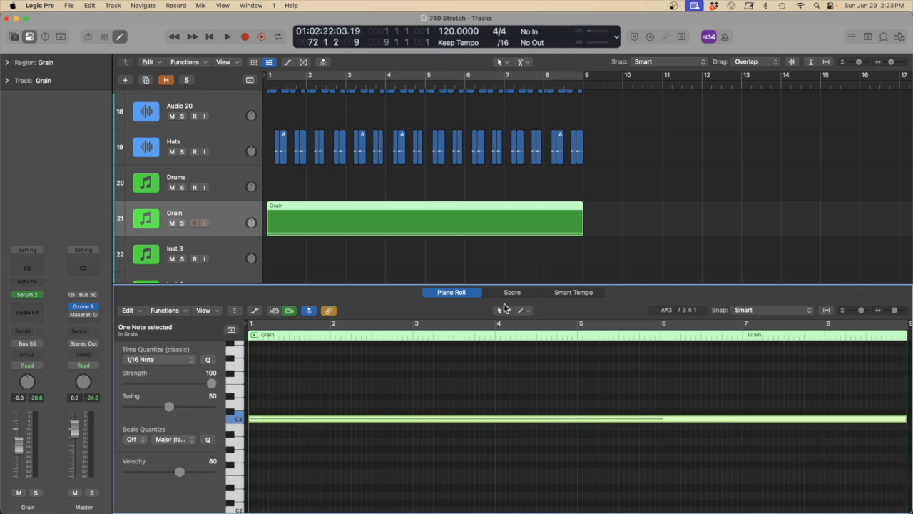
{"action": "key", "text": "p"}
- Turn on the cycle over bars 1 to 9 and play the arrangement from the beginning
{"action": "left_click", "coordinate": [489, 266]}
{"action": "left_click", "coordinate": [506, 303], "text": "ctrl+alt"}
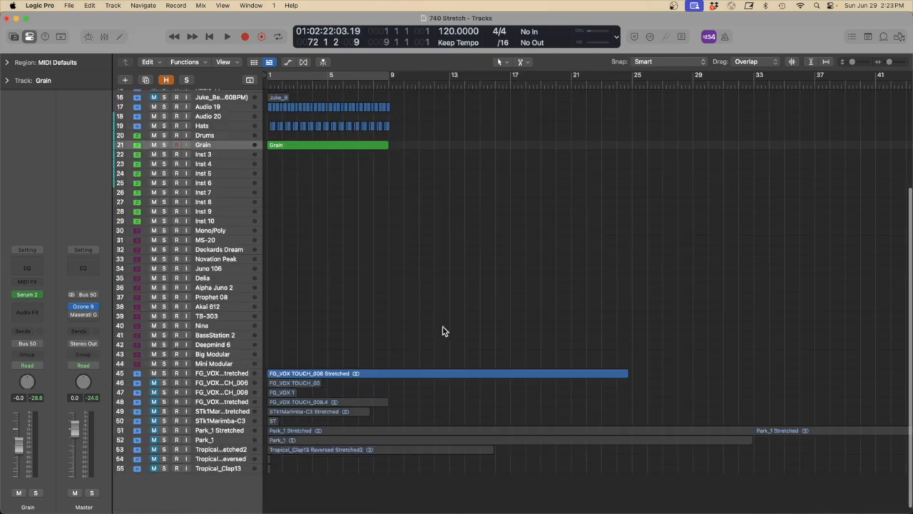
{"action": "left_click", "coordinate": [406, 212], "text": "ctrl+alt"}
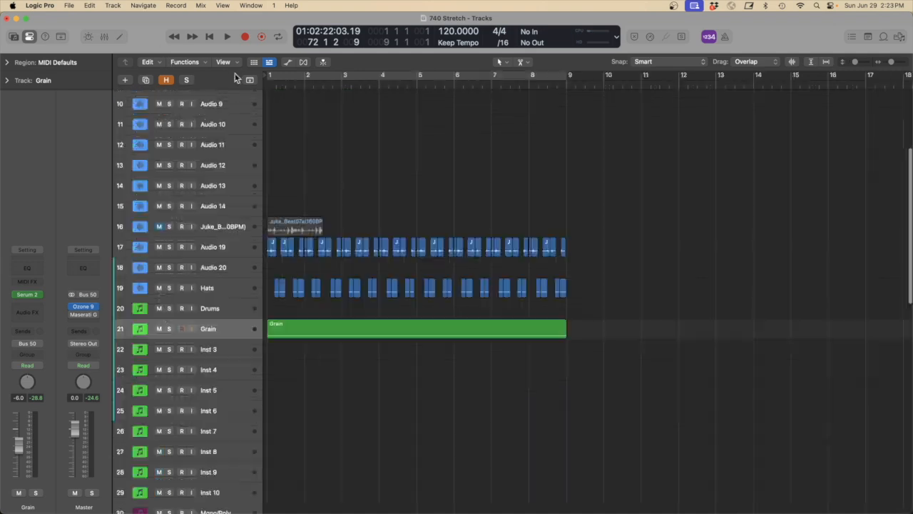
{"action": "left_click", "coordinate": [367, 80]}
{"action": "key", "text": "Return"}
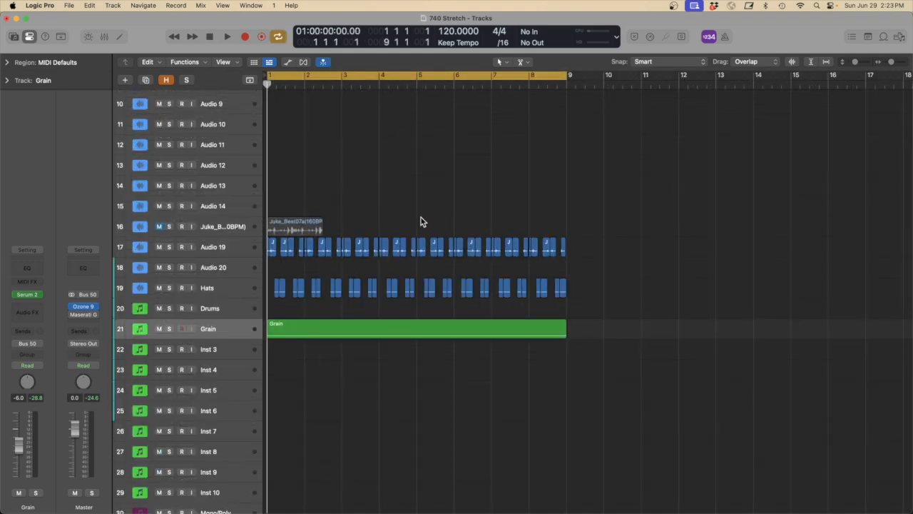
{"action": "key", "text": "space"}
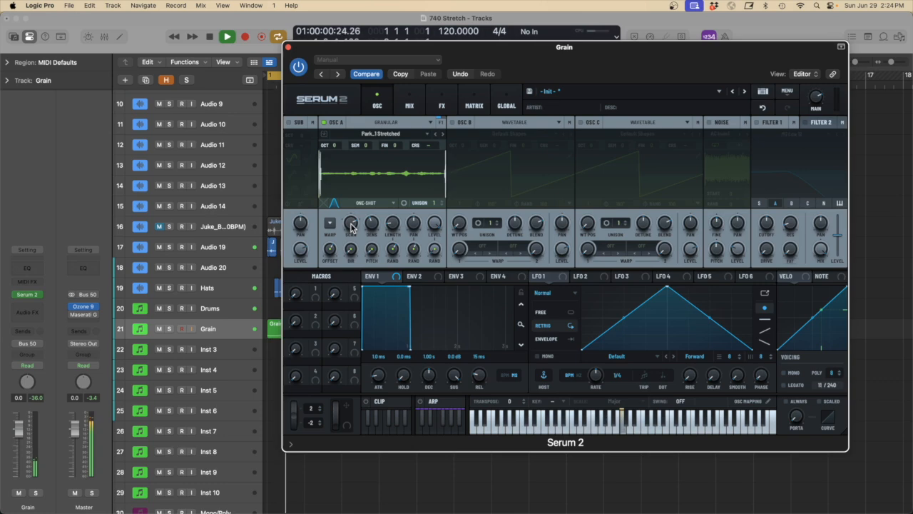
- Raise oscillator A's Grain Length to about 678 ms during playback, and stop the transport
{"action": "left_click_drag", "start_coordinate": [390, 229], "coordinate": [398, 197]}
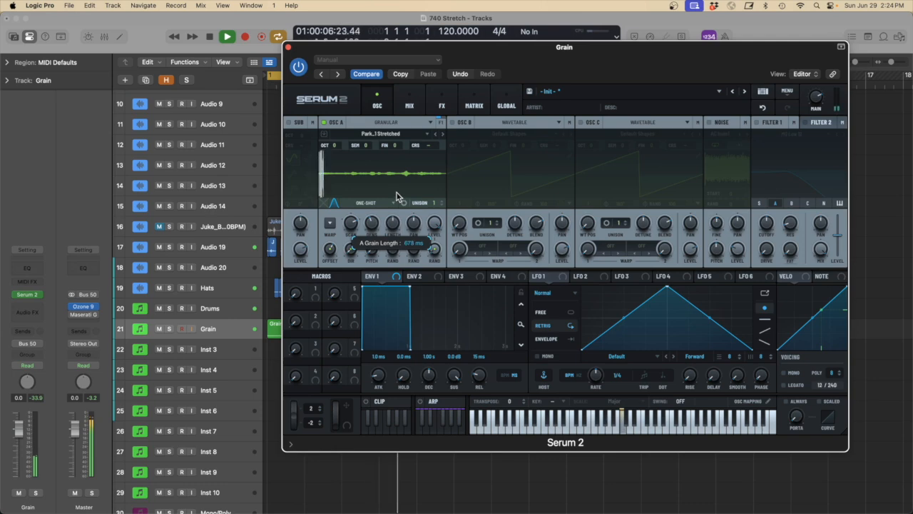
{"action": "left_click_drag", "start_coordinate": [397, 197], "coordinate": [398, 197]}
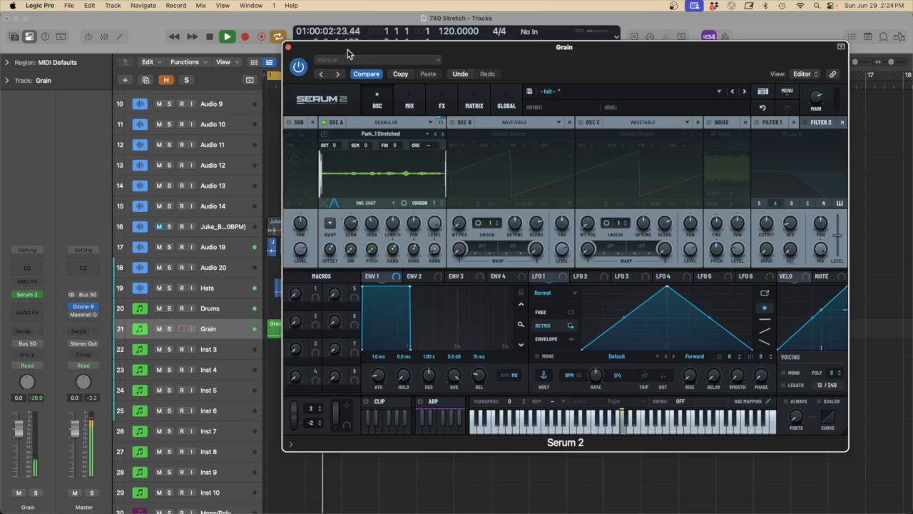
{"action": "key", "text": "space"}
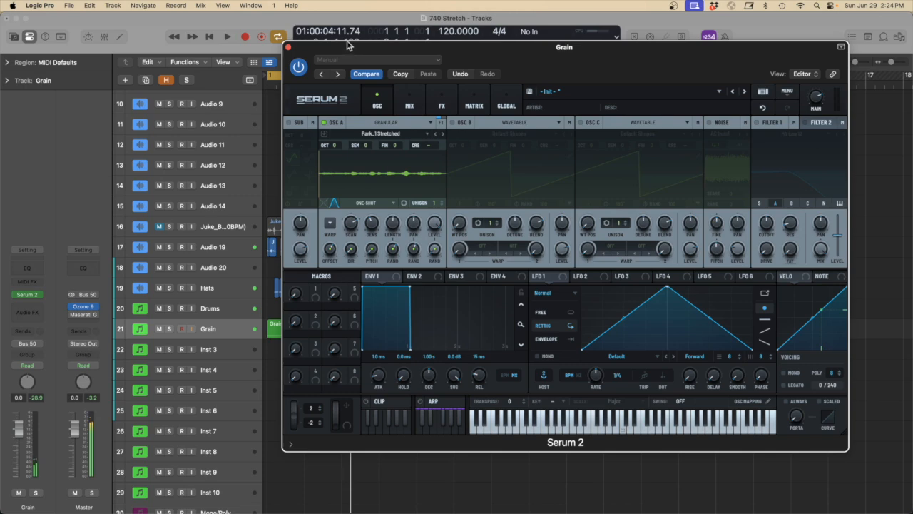
- Set oscillator A to Manual mode, move its grain position partway into the sample, and audition it with the beat
{"action": "left_click", "coordinate": [368, 205]}
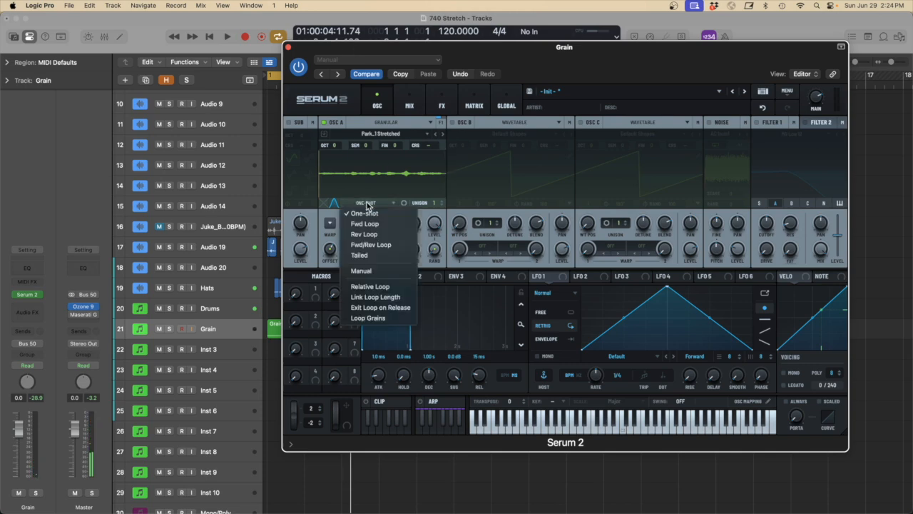
{"action": "left_click", "coordinate": [366, 271]}
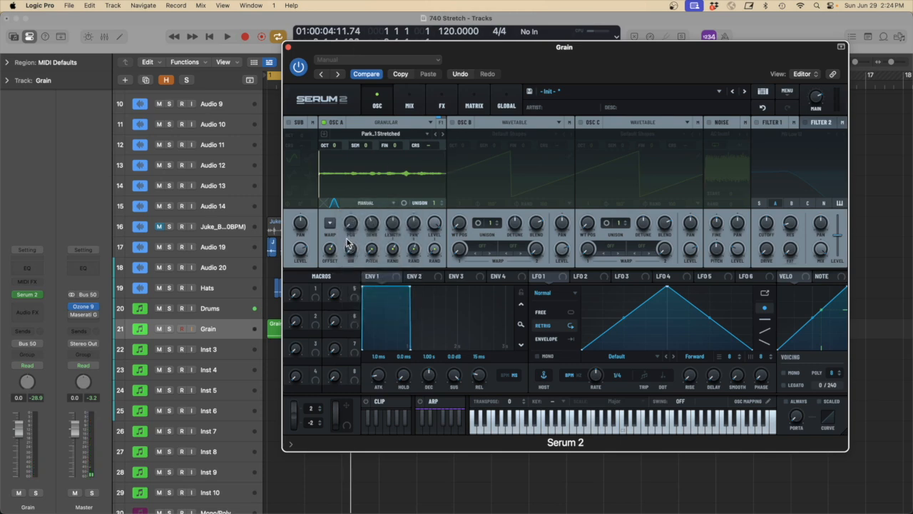
{"action": "left_click_drag", "start_coordinate": [351, 227], "coordinate": [356, 191]}
{"action": "key", "text": "space"}
{"action": "left_click_drag", "start_coordinate": [351, 224], "coordinate": [352, 223]}
{"action": "key", "text": "space"}
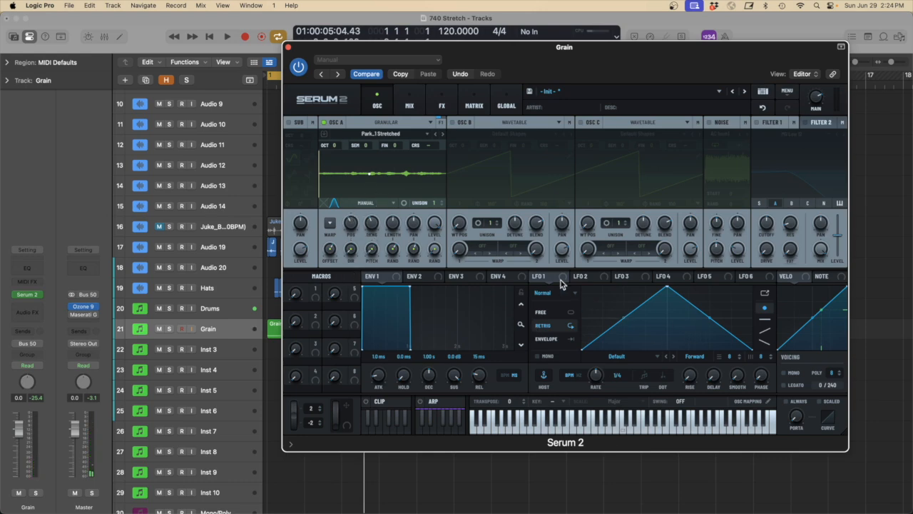
- Modulate oscillator A's Position with LFO 1, set the LFO rate to 0.01 Hz while the loop plays, and close Serum 2
{"action": "left_click_drag", "start_coordinate": [563, 277], "coordinate": [354, 224]}
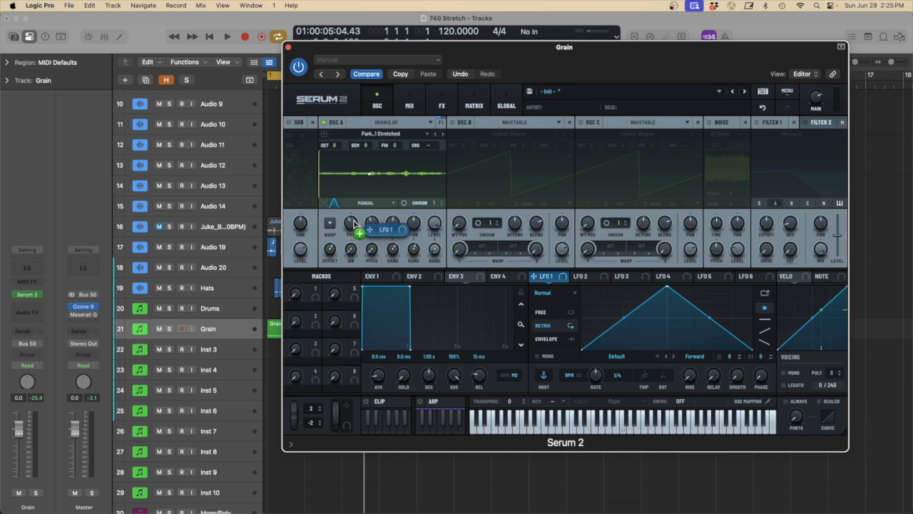
{"action": "left_click_drag", "start_coordinate": [354, 224], "coordinate": [356, 224]}
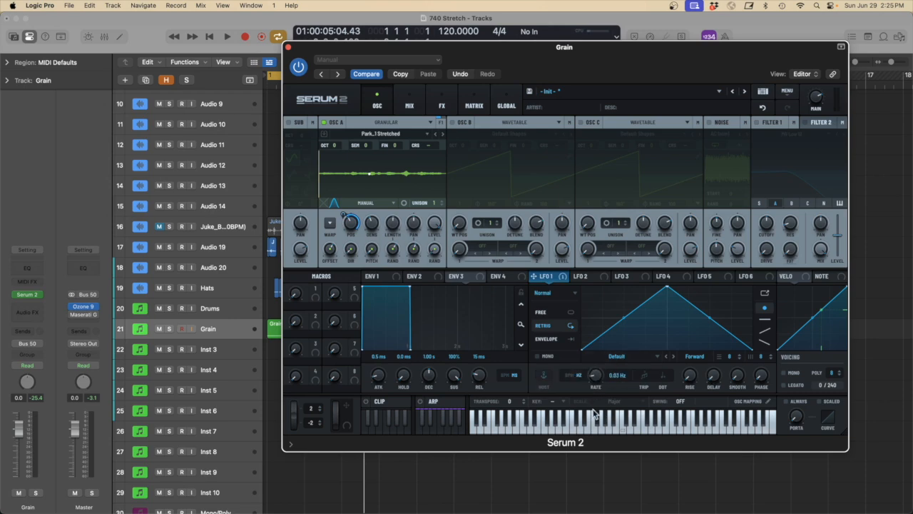
{"action": "key", "text": "space"}
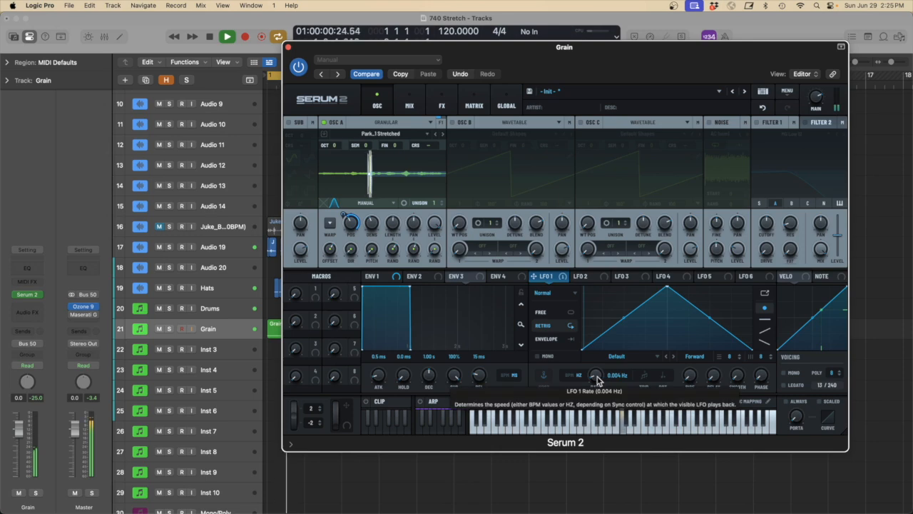
{"action": "left_click_drag", "start_coordinate": [597, 377], "coordinate": [599, 381]}
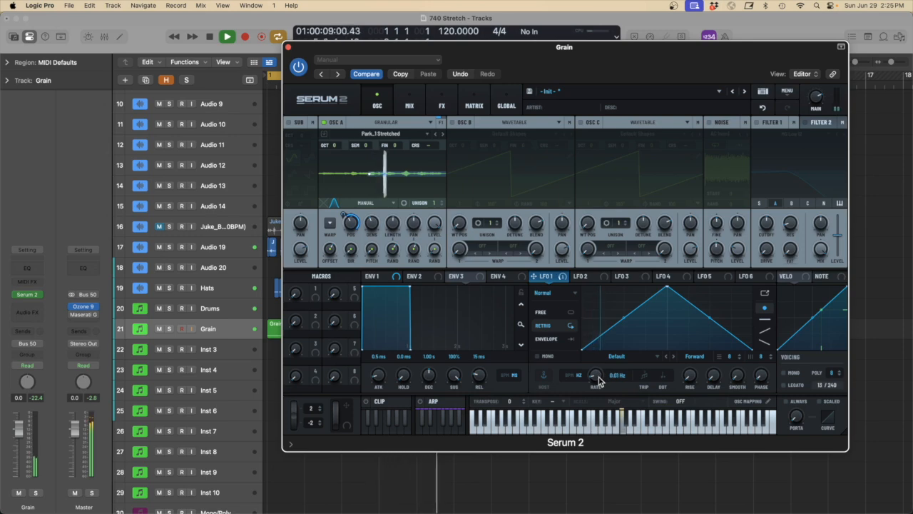
{"action": "left_click", "coordinate": [288, 45]}
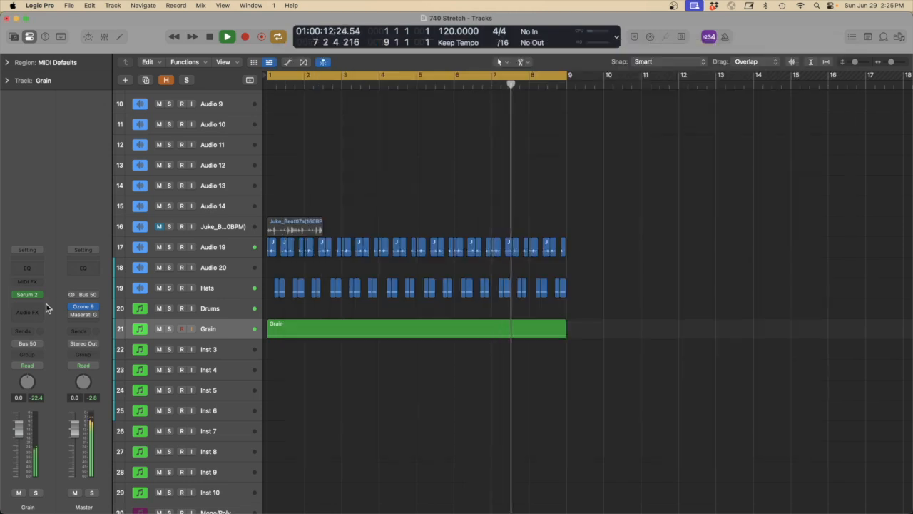
- Reopen Serum 2 on the Grain track, set LFO 1 to Free, slightly lower its curve's peak, and set its rate to 0.005 Hz
{"action": "left_click", "coordinate": [27, 294]}
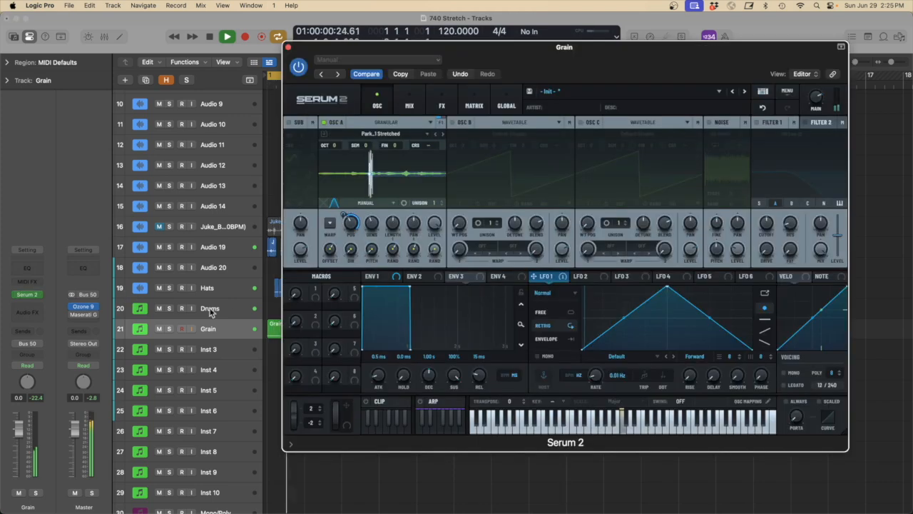
{"action": "left_click", "coordinate": [574, 316]}
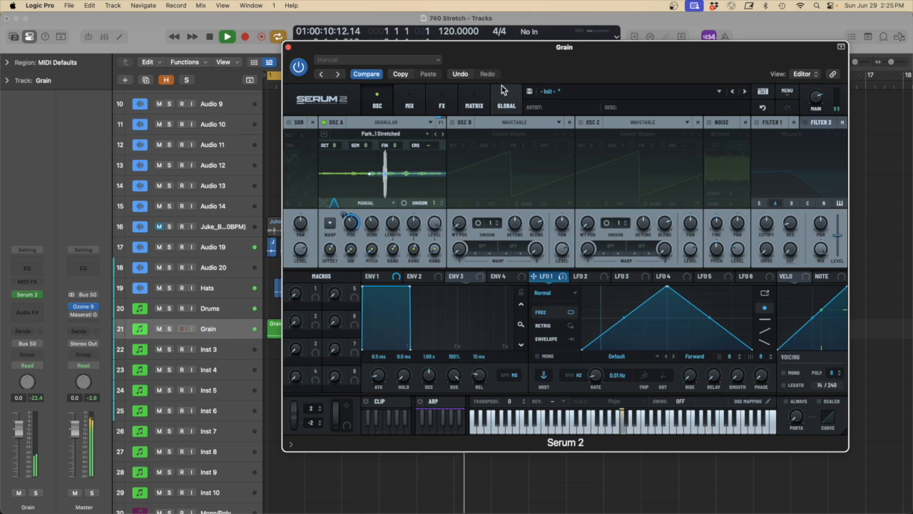
{"action": "left_click_drag", "start_coordinate": [483, 49], "coordinate": [516, 91]}
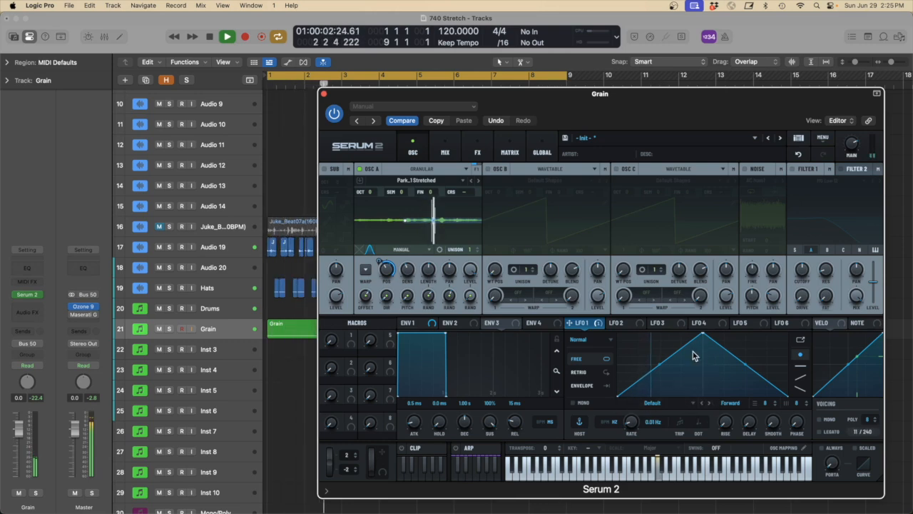
{"action": "left_click_drag", "start_coordinate": [702, 333], "coordinate": [703, 340]}
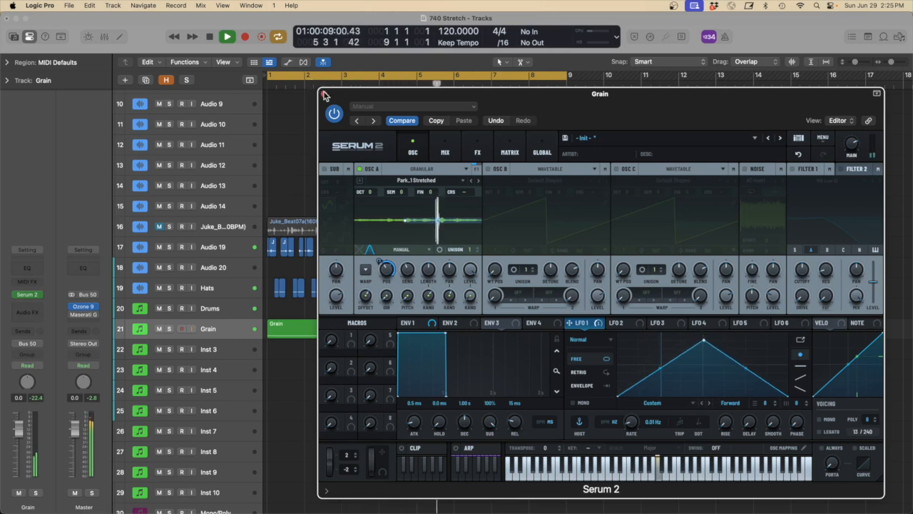
{"action": "mouse_move", "coordinate": [631, 422]}
{"action": "left_mouse_down"}
{"action": "mouse_move", "coordinate": [636, 434]}
{"action": "mouse_move", "coordinate": [633, 427]}
{"action": "left_mouse_up"}
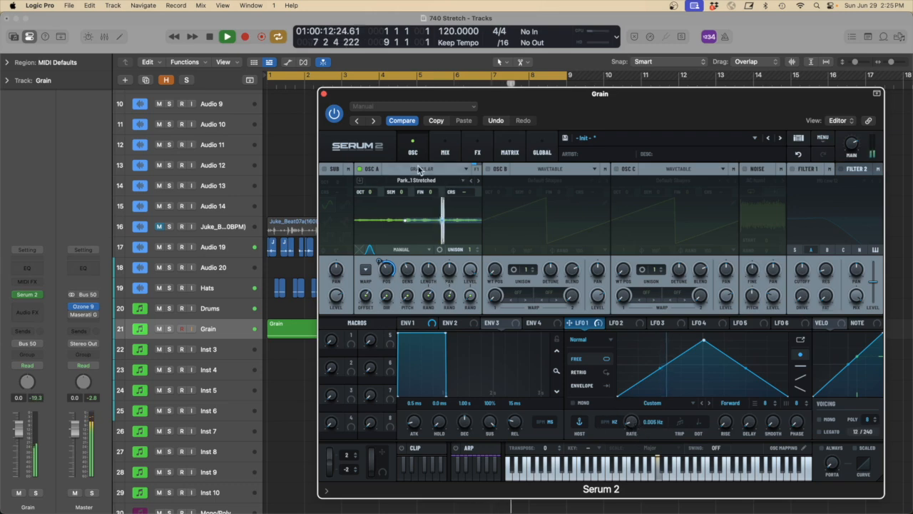
- Raise oscillator A's Grain Length to about 2.11 s, close Serum 2, and solo the Grain track
{"action": "left_click_drag", "start_coordinate": [368, 295], "coordinate": [367, 303]}
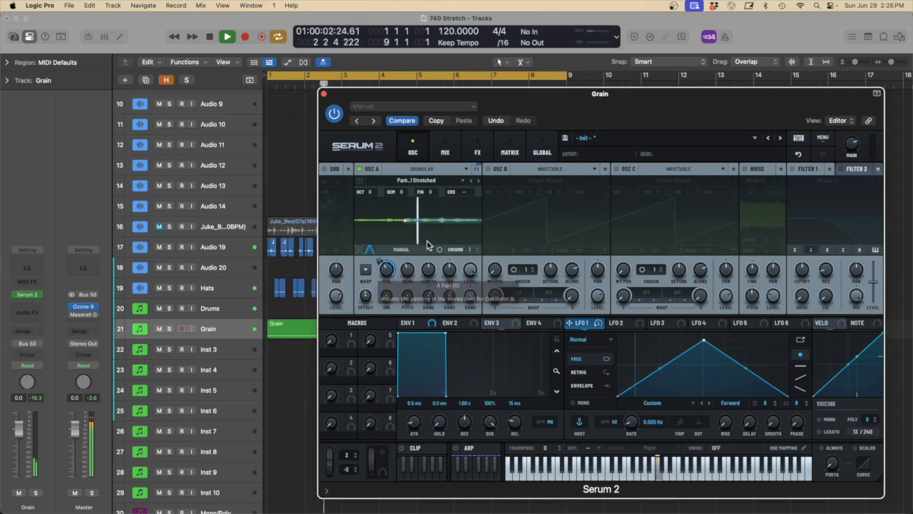
{"action": "left_click_drag", "start_coordinate": [426, 271], "coordinate": [429, 261]}
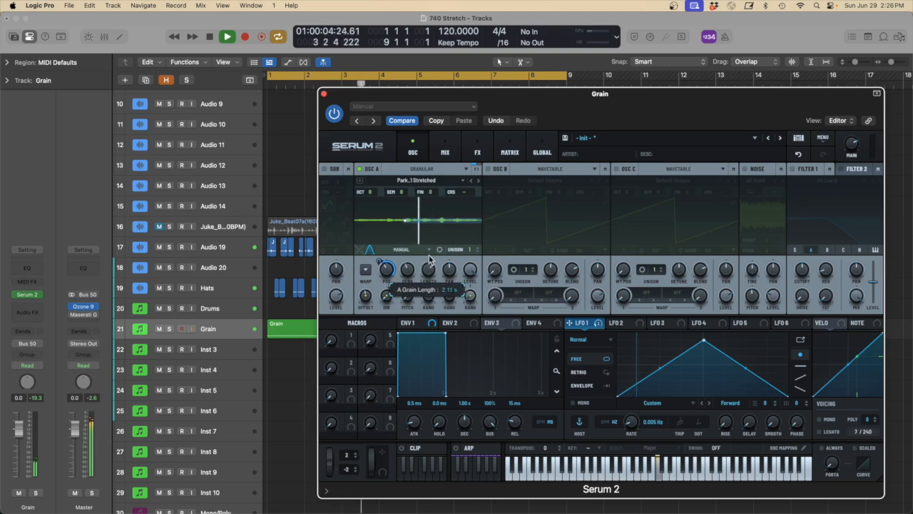
{"action": "mouse_move", "coordinate": [408, 264]}
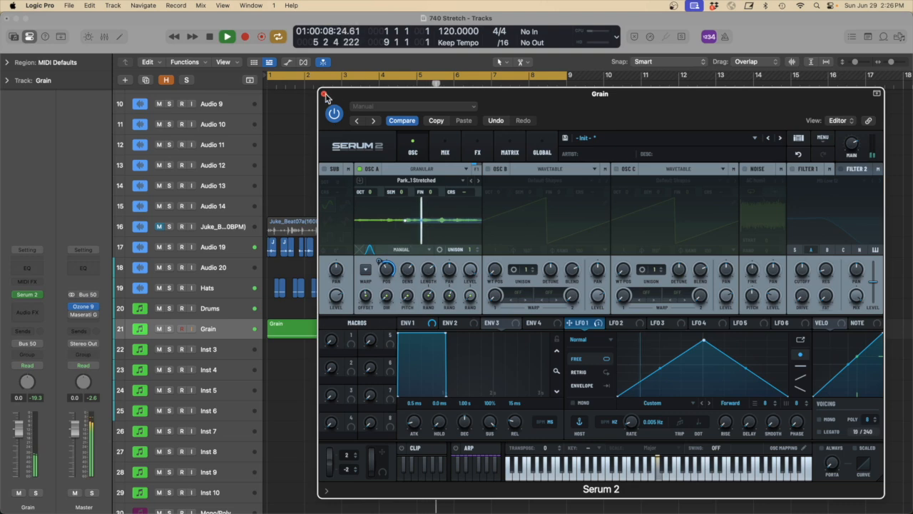
{"action": "key", "text": "super+w"}
{"action": "left_click", "coordinate": [169, 329]}
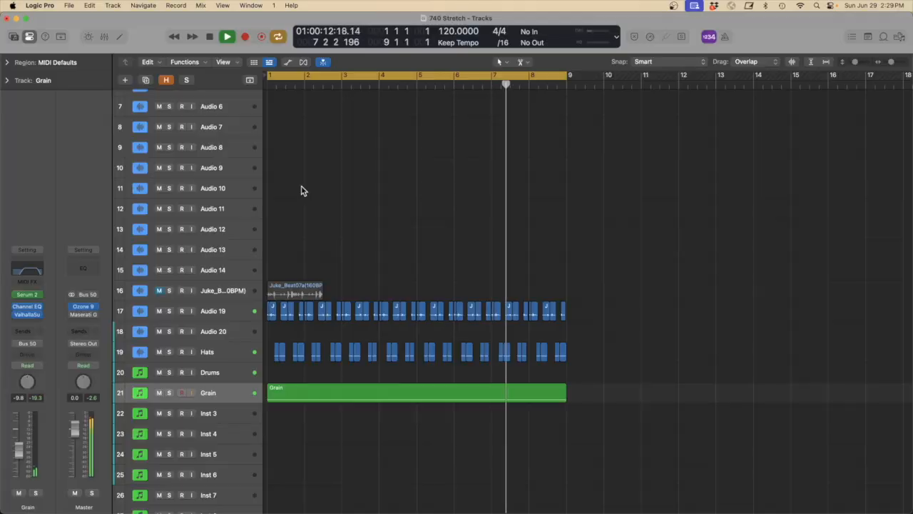
- Insert a stereo Compressor after ValhallaSupermassive on the Grain track and load its Sidechain favorite setting
{"action": "left_click", "coordinate": [27, 321]}
{"action": "mouse_move", "coordinate": [110, 331]}
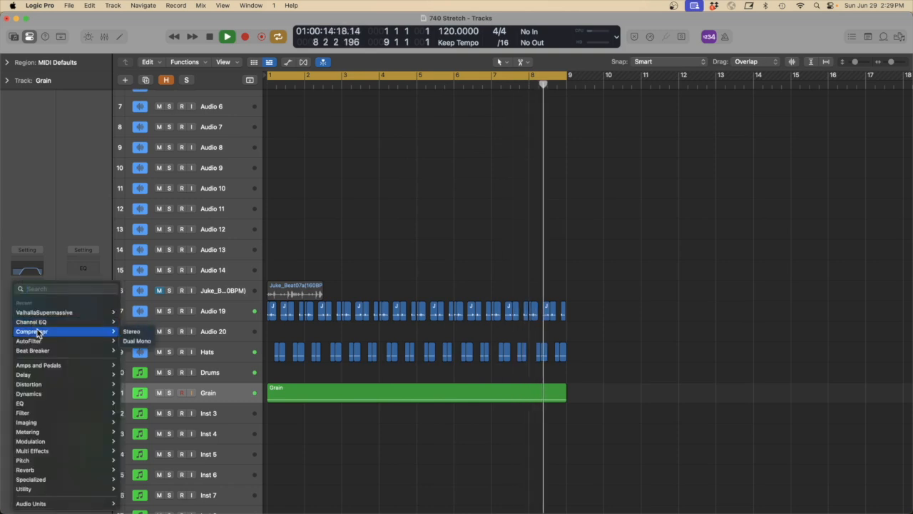
{"action": "left_click", "coordinate": [135, 330]}
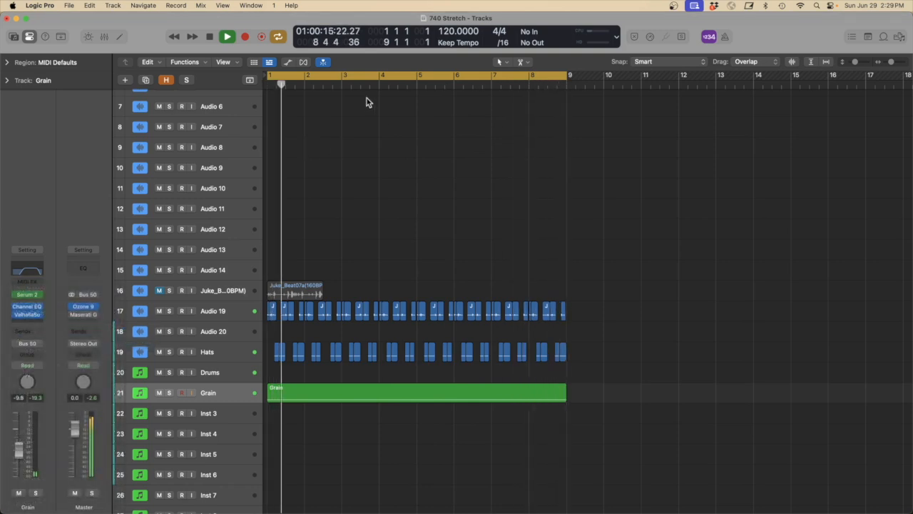
{"action": "left_click", "coordinate": [371, 148]}
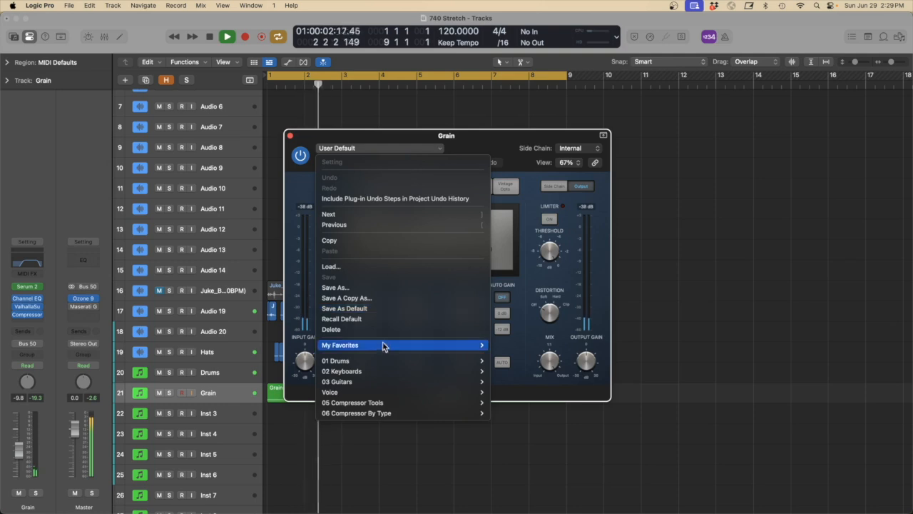
{"action": "mouse_move", "coordinate": [474, 346]}
{"action": "left_click", "coordinate": [523, 345]}
- Set the Compressor's side chain source to Audio 1, lengthen its release, and slightly lower its threshold
{"action": "left_click", "coordinate": [578, 148]}
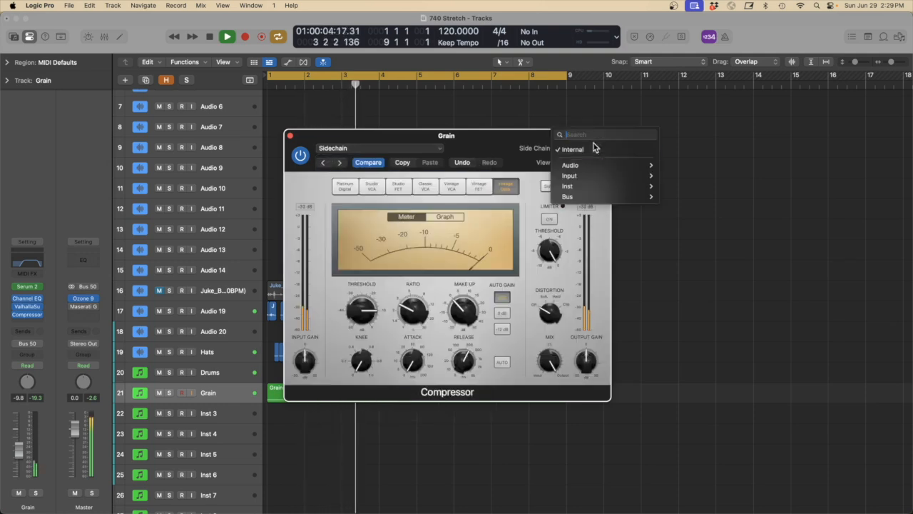
{"action": "mouse_move", "coordinate": [583, 167]}
{"action": "left_click", "coordinate": [689, 166]}
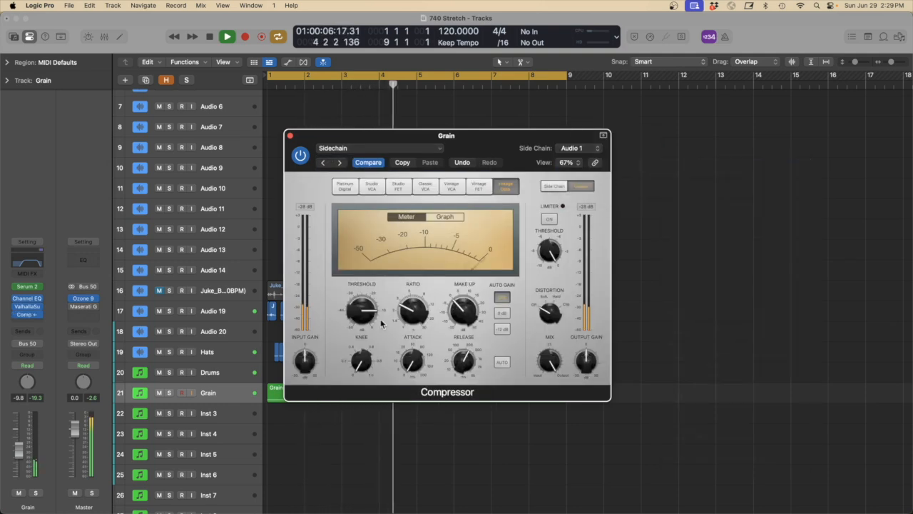
{"action": "left_click_drag", "start_coordinate": [464, 364], "coordinate": [469, 359]}
{"action": "left_click_drag", "start_coordinate": [371, 313], "coordinate": [372, 316]}
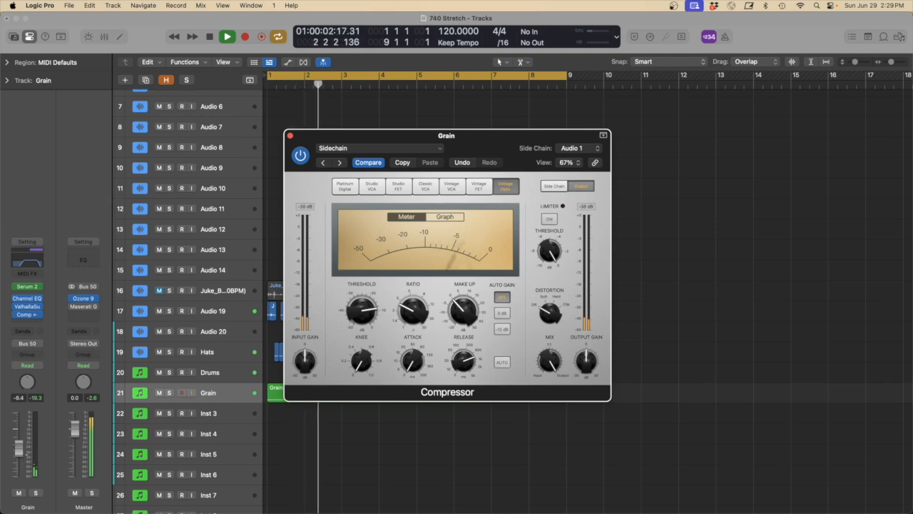
- Solo the Grain channel to audition the sidechain compression, and unsolo it
{"action": "left_click", "coordinate": [35, 482]}
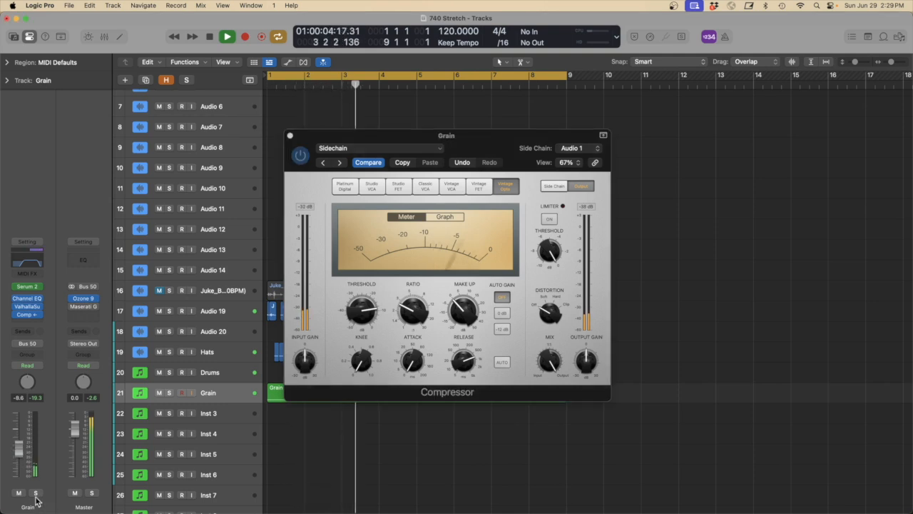
{"action": "left_click", "coordinate": [36, 493]}
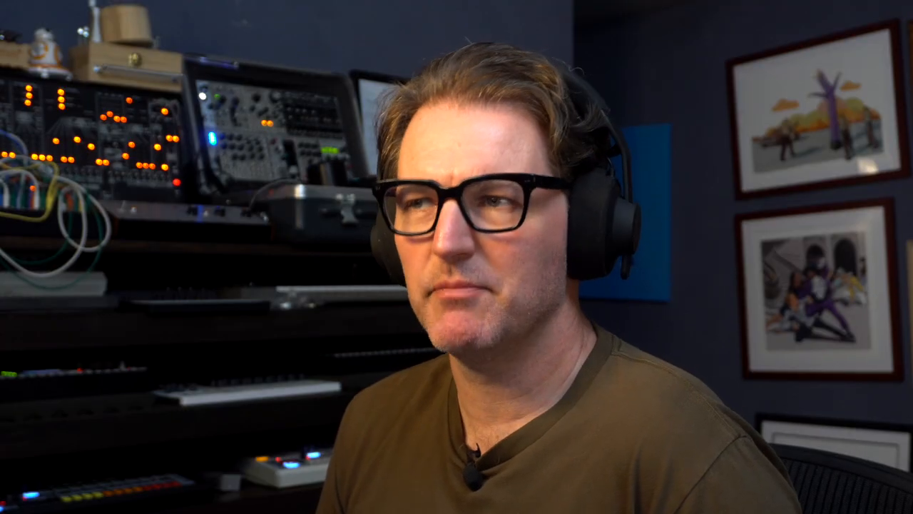
{"action": "left_click", "coordinate": [36, 493]}
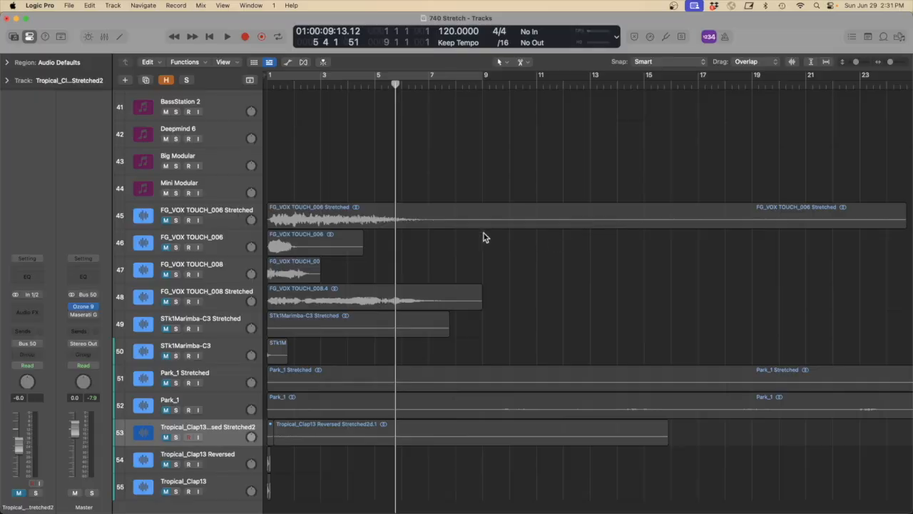
- Zoom in on the FG_VOX TOUCH_008 tracks and audition the original and the stretched version in solo from the beginning
{"action": "left_click_drag", "start_coordinate": [509, 343], "coordinate": [456, 321]}
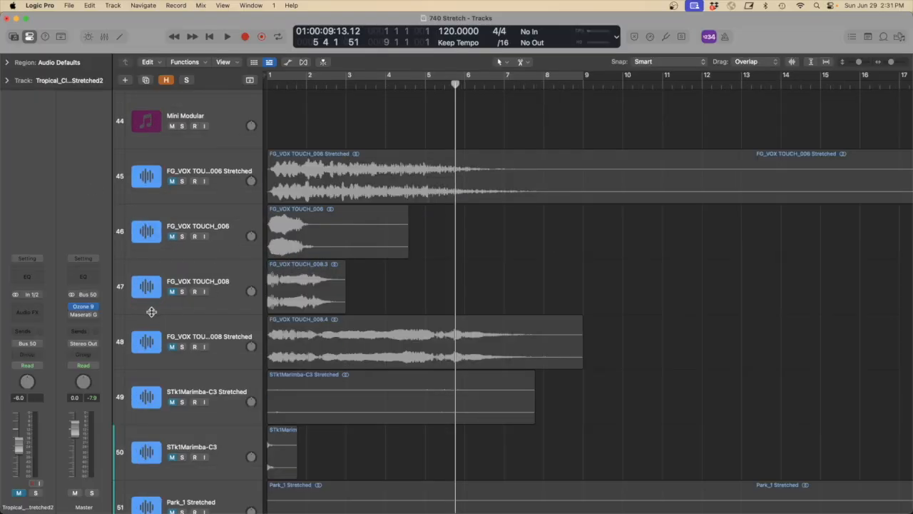
{"action": "left_click", "coordinate": [182, 292]}
{"action": "key", "text": "Return"}
{"action": "key", "text": "space"}
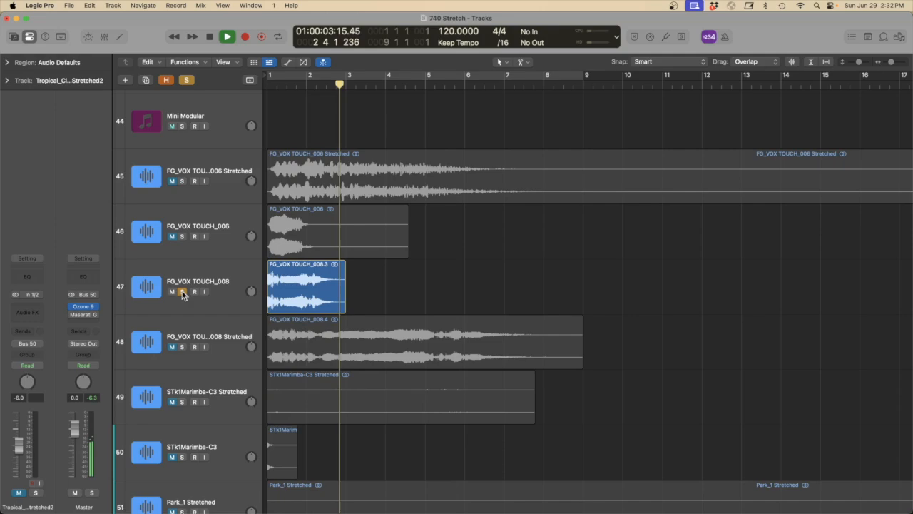
{"action": "left_click", "coordinate": [182, 292]}
{"action": "key", "text": "space"}
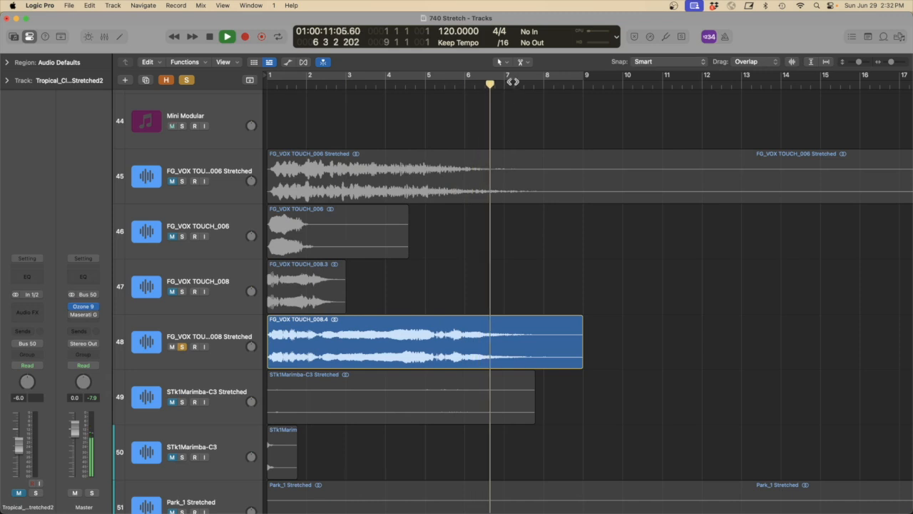
{"action": "key", "text": "space"}
- Turn on the cycle over bars 1 to 9, and unsolo and unmute the FG_VOX TOUCH_008 Stretched track
{"action": "left_click", "coordinate": [515, 77]}
{"action": "left_click", "coordinate": [182, 348]}
{"action": "left_click", "coordinate": [173, 348]}
- Play the arrangement from the beginning with the stretched vocal over the beat, with all tracks in view
{"action": "left_click", "coordinate": [414, 270], "text": "ctrl+alt"}
{"action": "left_click", "coordinate": [414, 270], "text": "ctrl+alt"}
{"action": "key", "text": "Return"}
{"action": "key", "text": "space"}
{"action": "left_click_drag", "start_coordinate": [421, 456], "coordinate": [179, 50]}
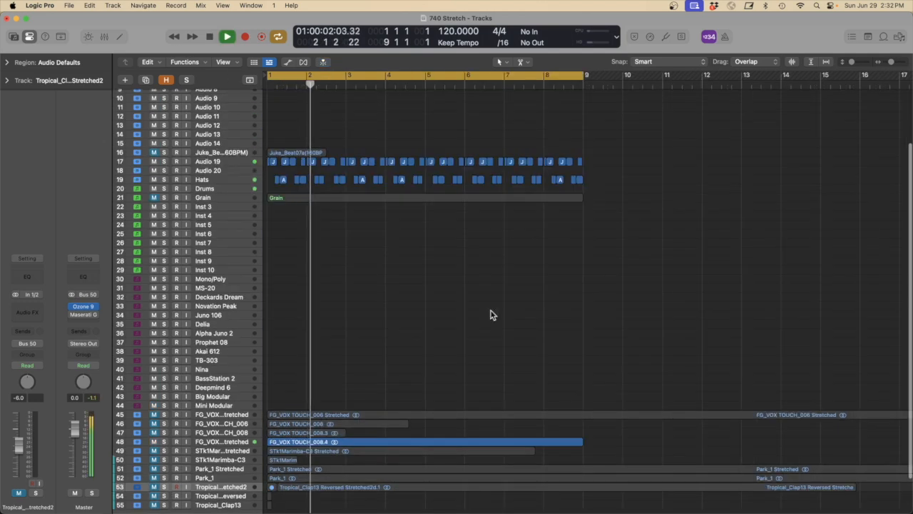
- Enable and open kHs Trance Gate on the FG_VOX TOUCH_008 Stretched track, and view the list of Kilohearts plug-ins
{"action": "left_click", "coordinate": [222, 441]}
{"action": "key", "text": "space"}
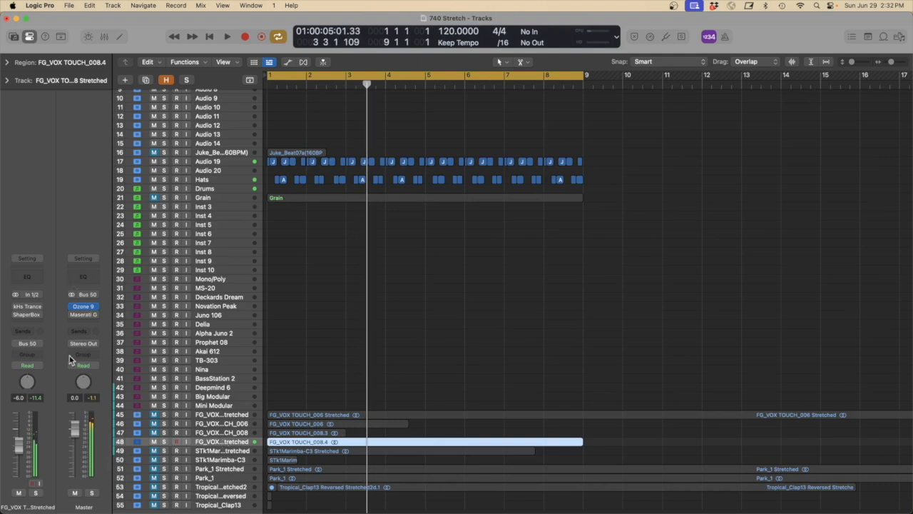
{"action": "left_click", "coordinate": [27, 308]}
{"action": "left_click_drag", "start_coordinate": [343, 136], "coordinate": [631, 64]}
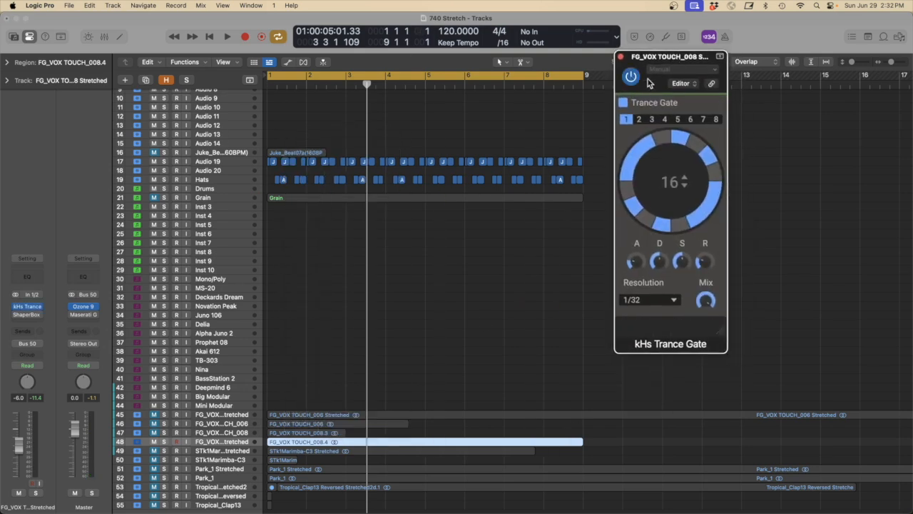
{"action": "left_click", "coordinate": [41, 307]}
{"action": "mouse_move", "coordinate": [71, 504]}
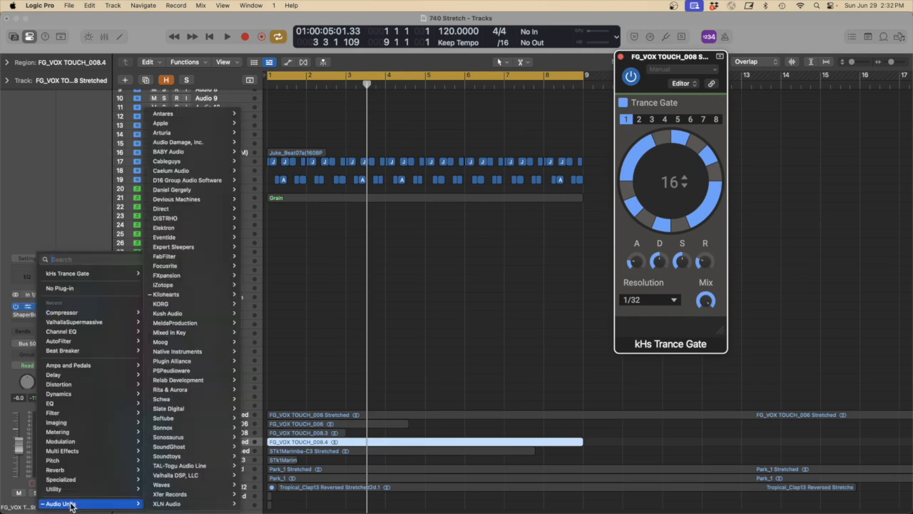
{"action": "mouse_move", "coordinate": [196, 297]}
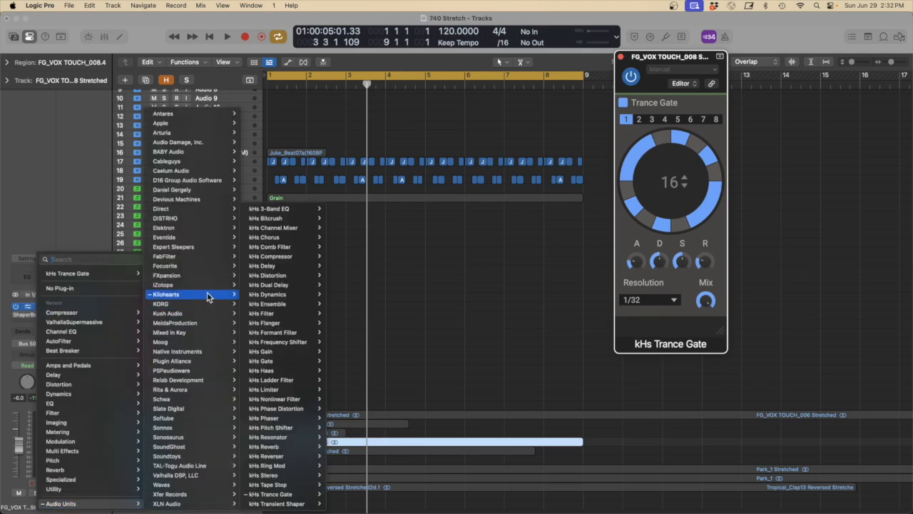
{"action": "left_click", "coordinate": [555, 274]}
- Play the loop through Trance Gate, lower the stretched vocal's volume to -11.2 dB, and close the plug-in
{"action": "key", "text": "space"}
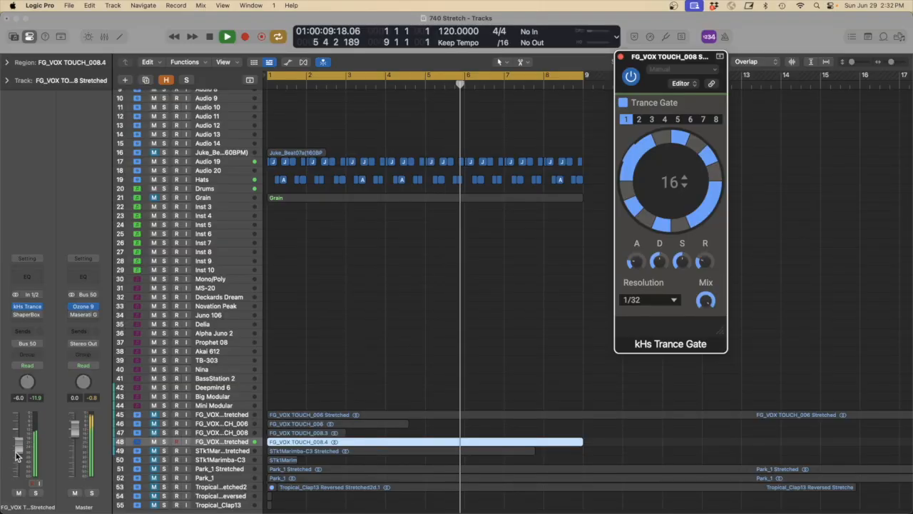
{"action": "left_click", "coordinate": [19, 467]}
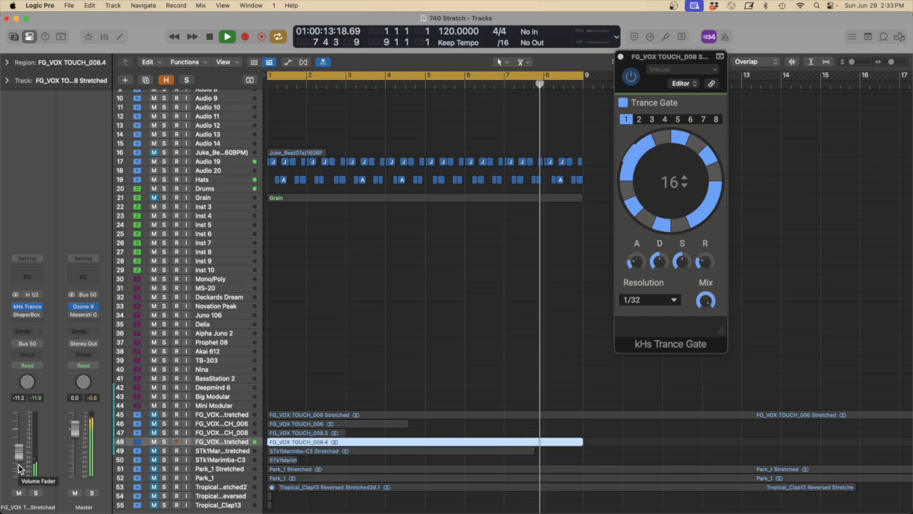
{"action": "left_click", "coordinate": [620, 57]}
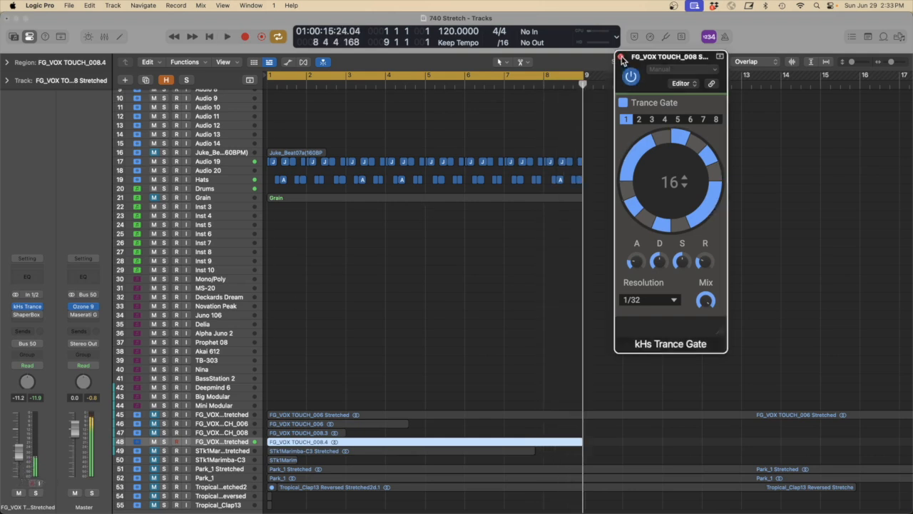
- Switch the stretched vocal's active effect from Trance Gate to ShaperBox 3 and play the loop with its Rhythm 7 volume curve
{"action": "left_click", "coordinate": [28, 316]}
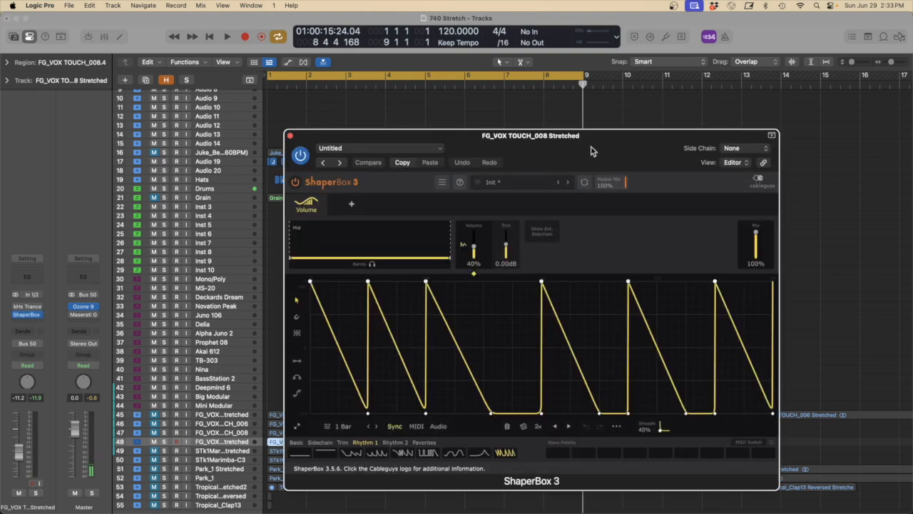
{"action": "left_click_drag", "start_coordinate": [640, 140], "coordinate": [729, 37]}
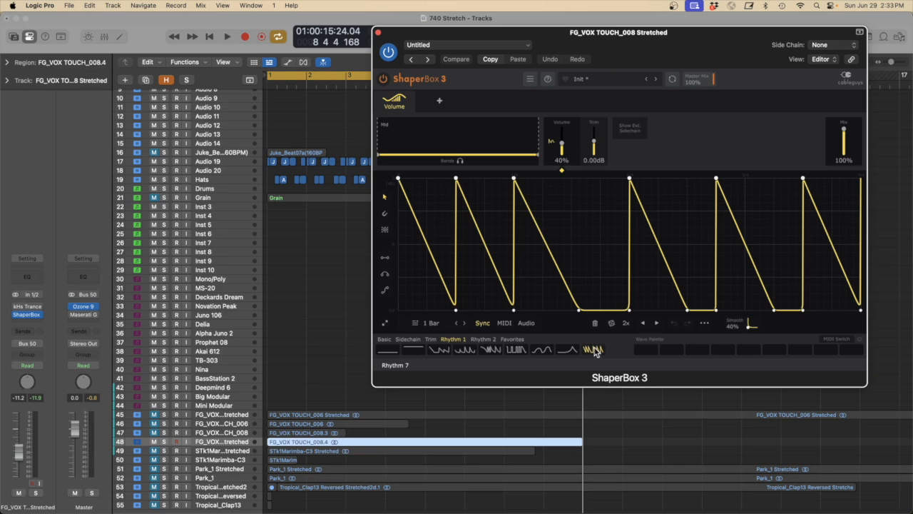
{"action": "key", "text": "space"}
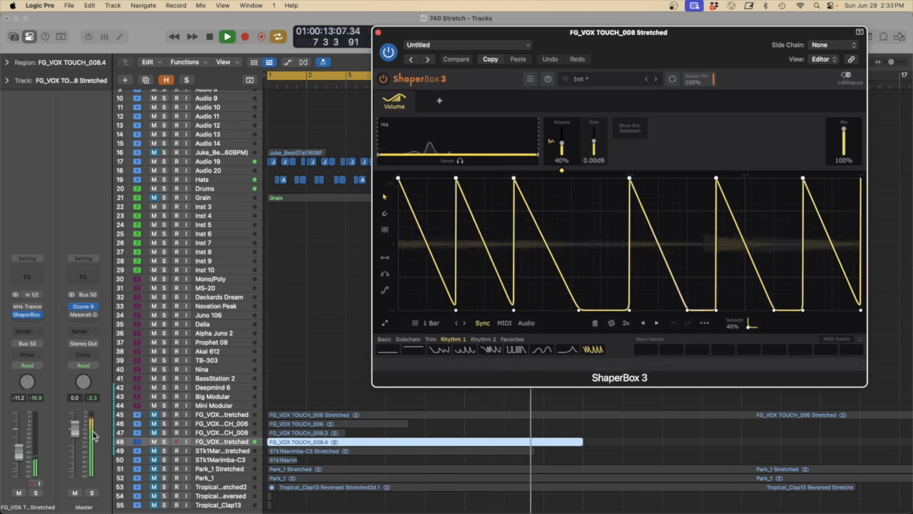
- Solo the stretched vocal FG_VOX TOUCH_008 with the Drums track and send the vocal to Bus 1, Room Verb
{"action": "left_click", "coordinate": [164, 441]}
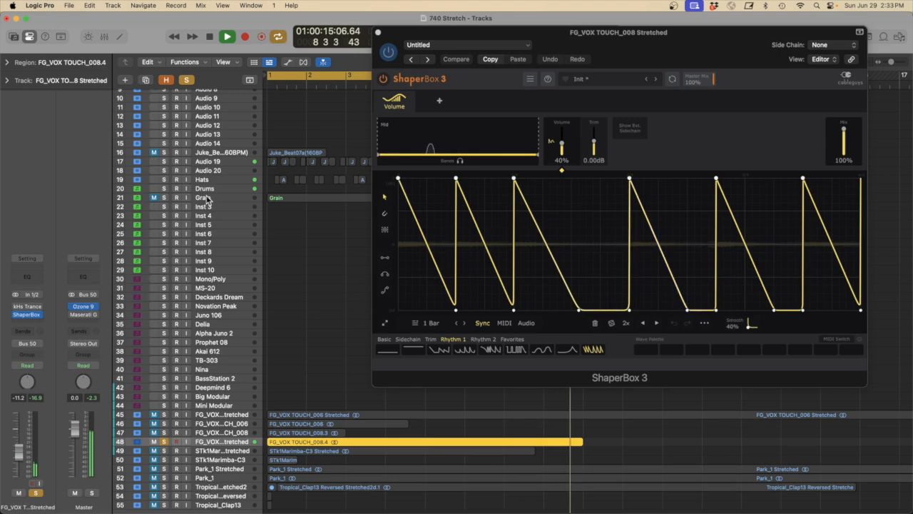
{"action": "left_click", "coordinate": [163, 189]}
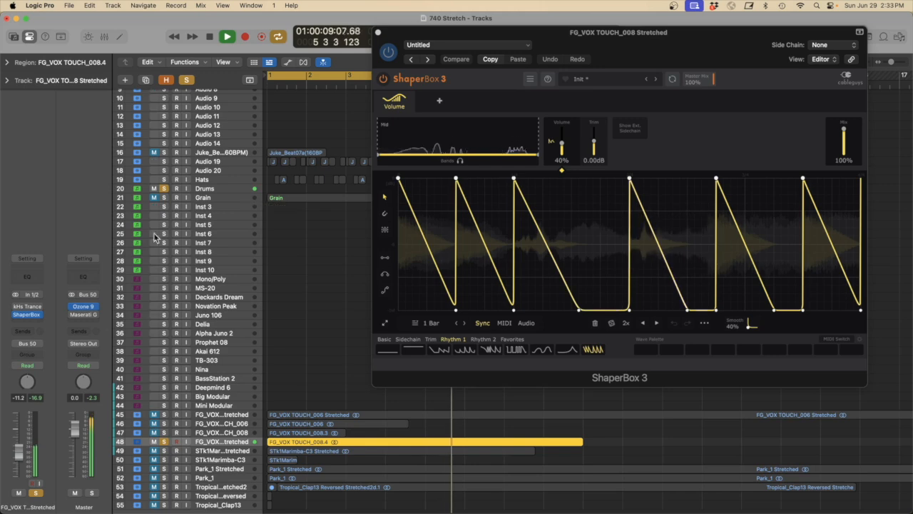
{"action": "left_click", "coordinate": [22, 334]}
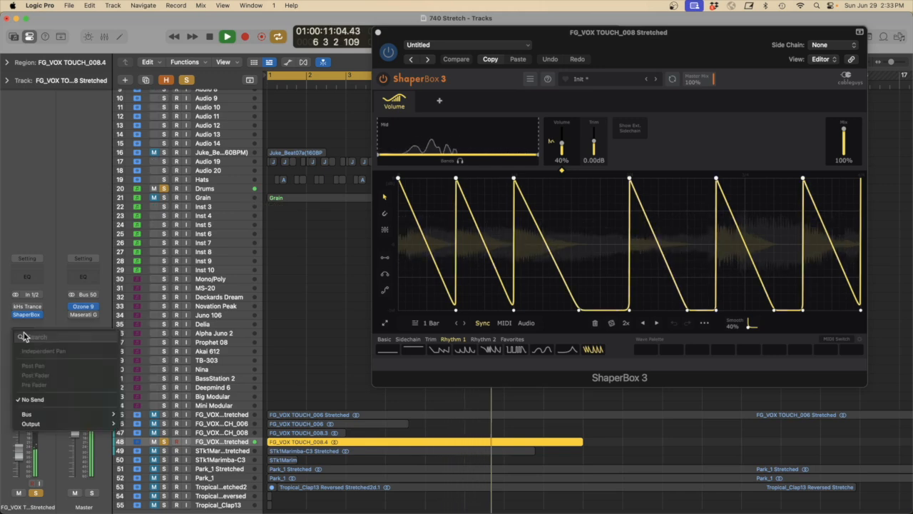
{"action": "mouse_move", "coordinate": [108, 414]}
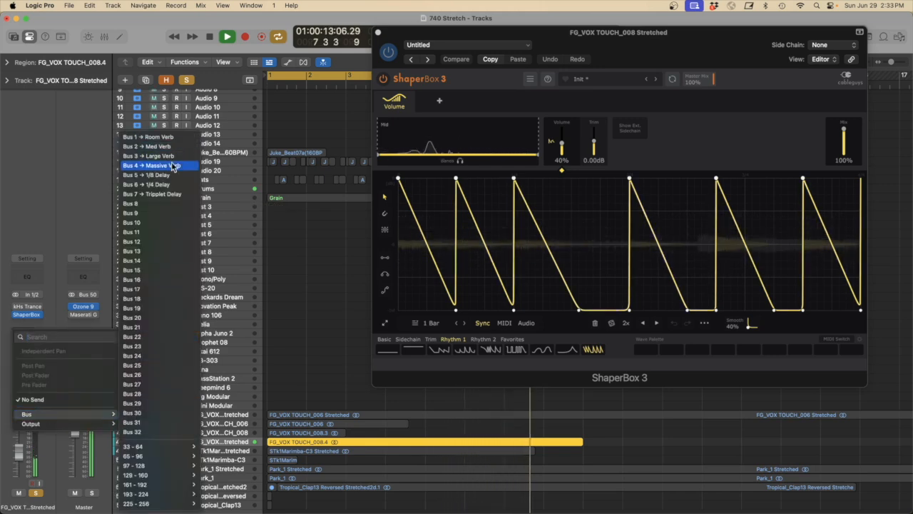
{"action": "left_click", "coordinate": [147, 137]}
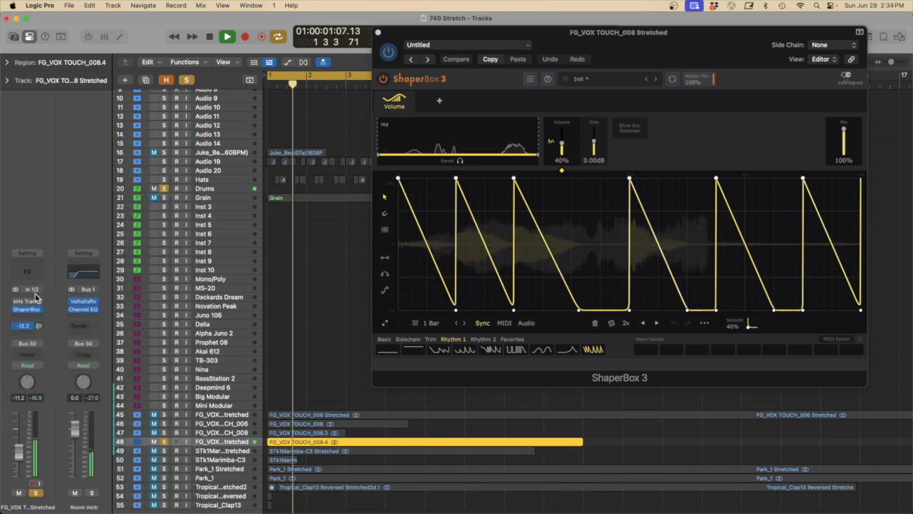
- Add a second send from the stretched vocal to Bus 5, 1/8 Delay, and raise its send level
{"action": "left_click", "coordinate": [23, 325]}
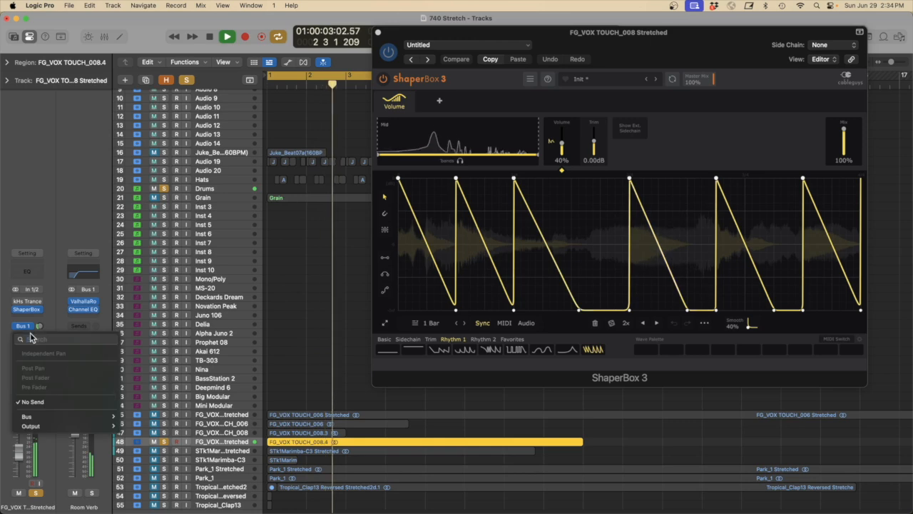
{"action": "mouse_move", "coordinate": [55, 417]}
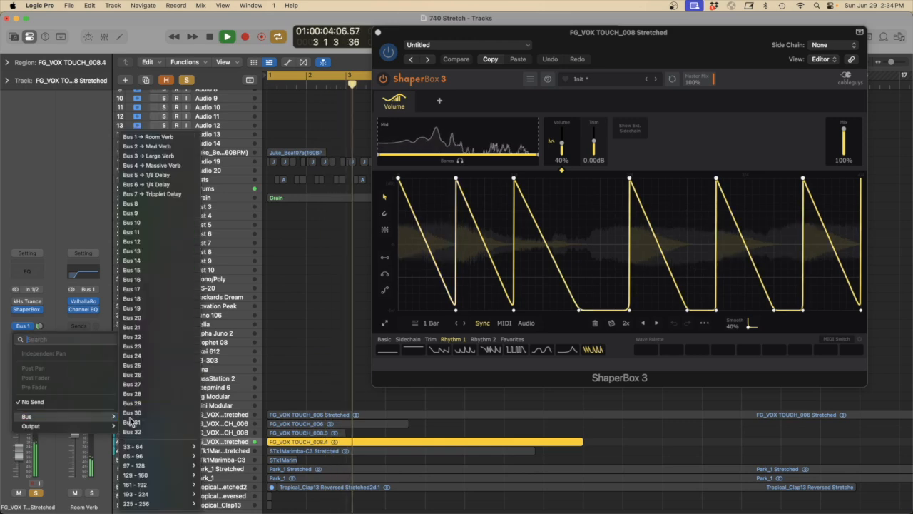
{"action": "left_click", "coordinate": [170, 177]}
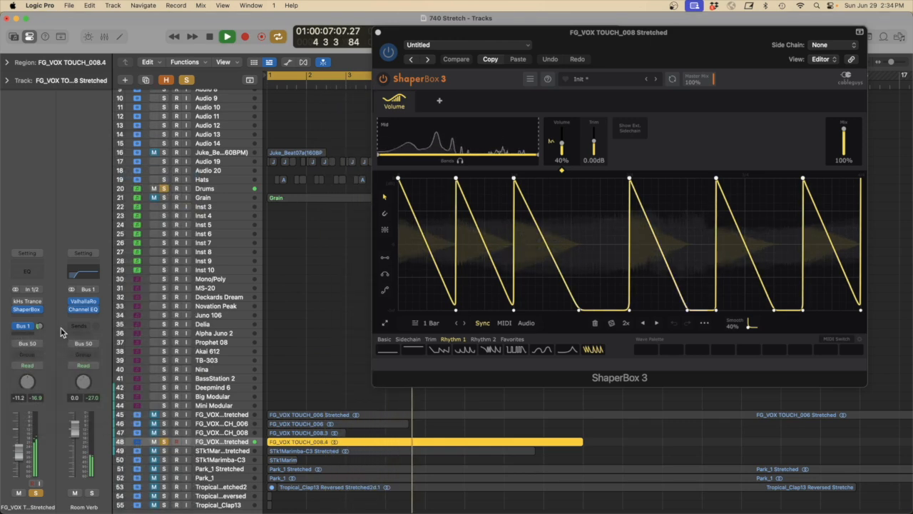
{"action": "left_click_drag", "start_coordinate": [40, 326], "coordinate": [40, 302]}
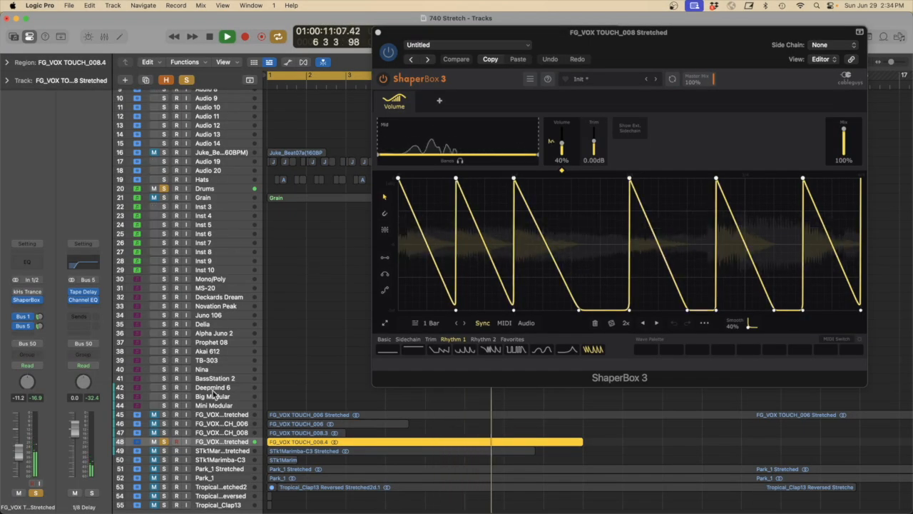
- Solo the 1/8 Delay return to audition it alone and with the stretched vocal, and clear all solos
{"action": "left_click", "coordinate": [93, 493]}
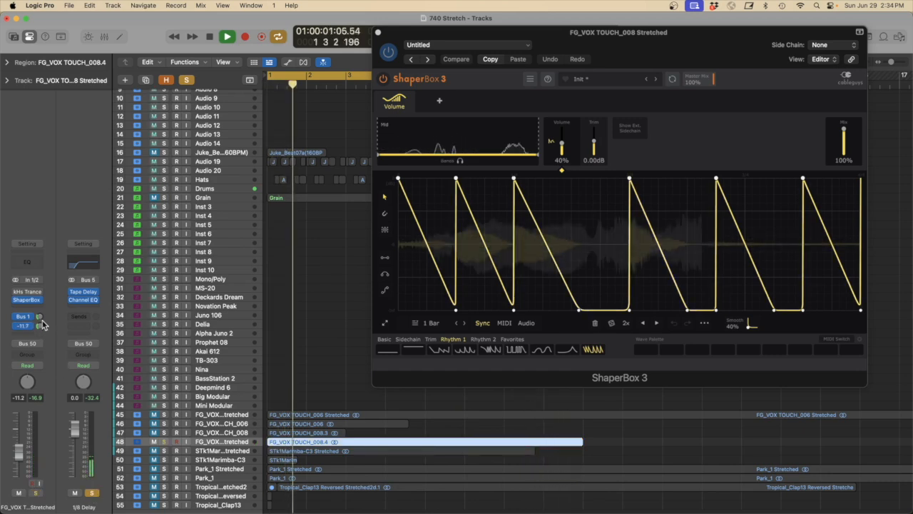
{"action": "left_click", "coordinate": [37, 494]}
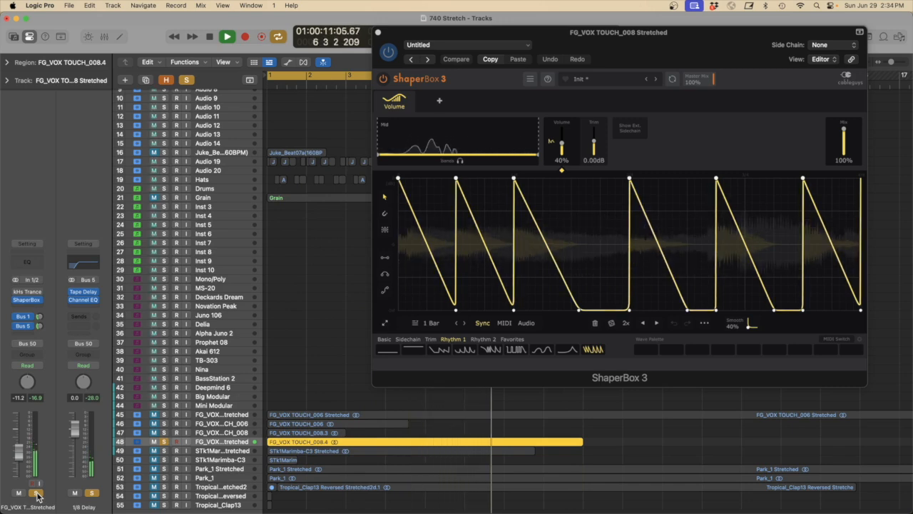
{"action": "left_click", "coordinate": [38, 494]}
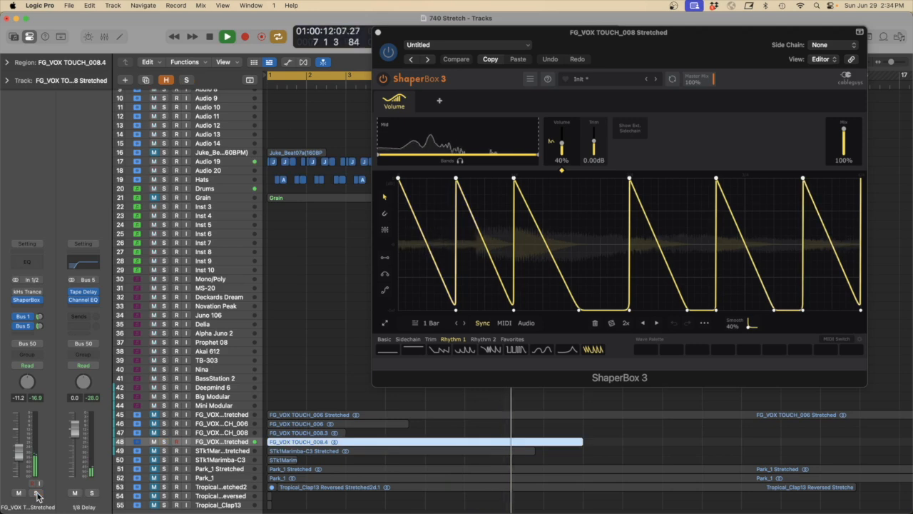
- Replace kHs Trance Gate on the stretched vocal with a Channel EQ, enable its low cut at about 112 Hz, and close both plug-in windows
{"action": "left_click", "coordinate": [41, 296]}
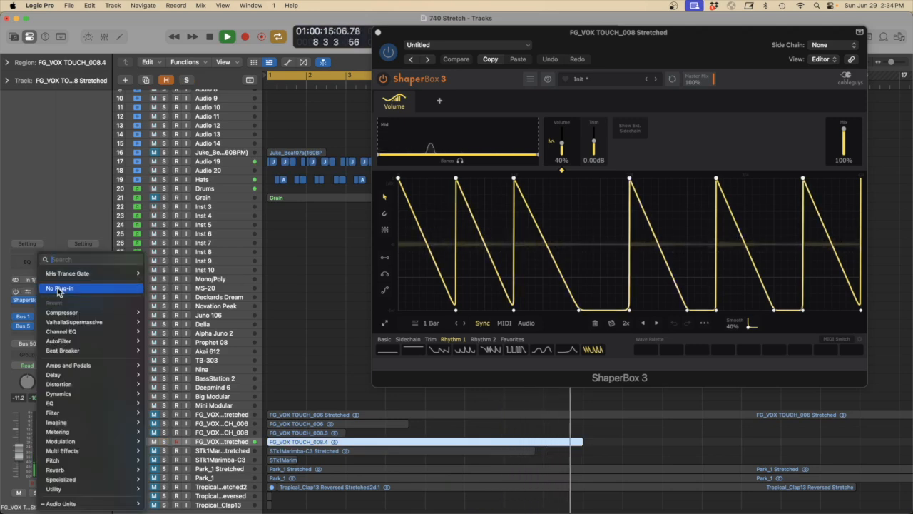
{"action": "left_click", "coordinate": [59, 290]}
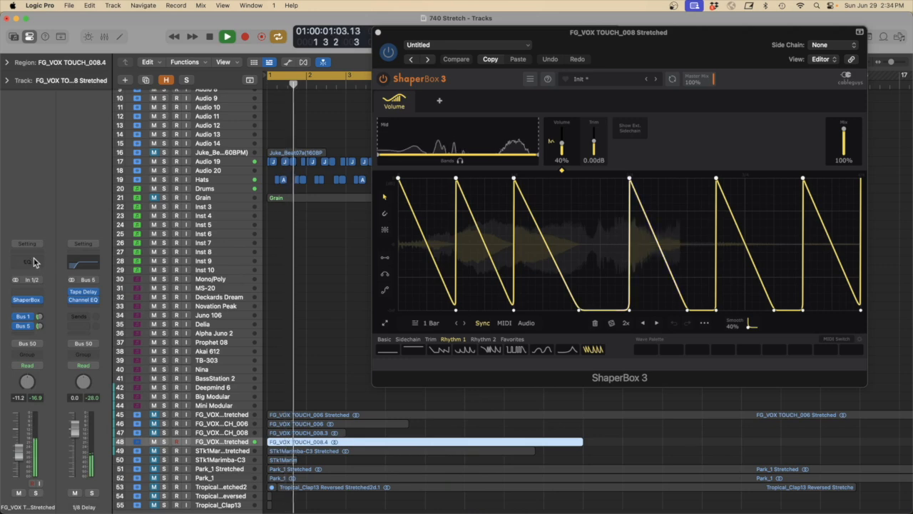
{"action": "left_click", "coordinate": [32, 263]}
{"action": "left_click", "coordinate": [315, 180]}
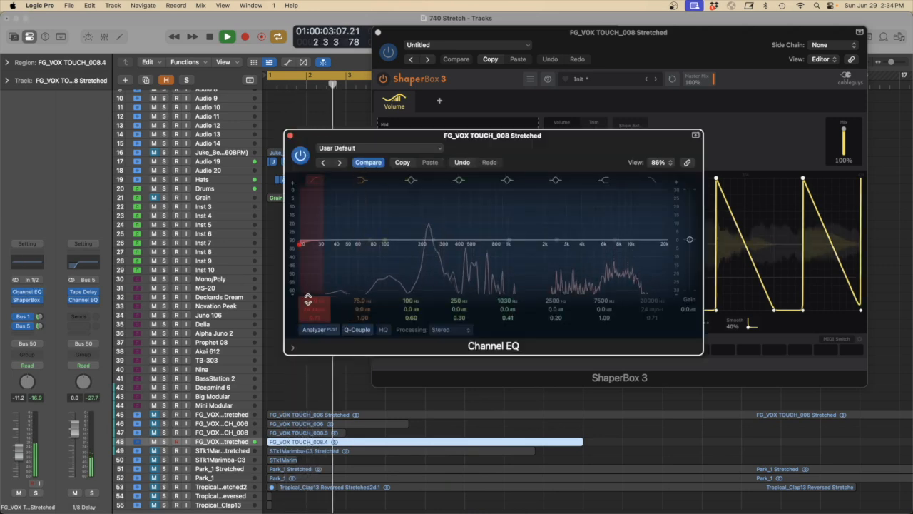
{"action": "left_click_drag", "start_coordinate": [309, 298], "coordinate": [309, 279]}
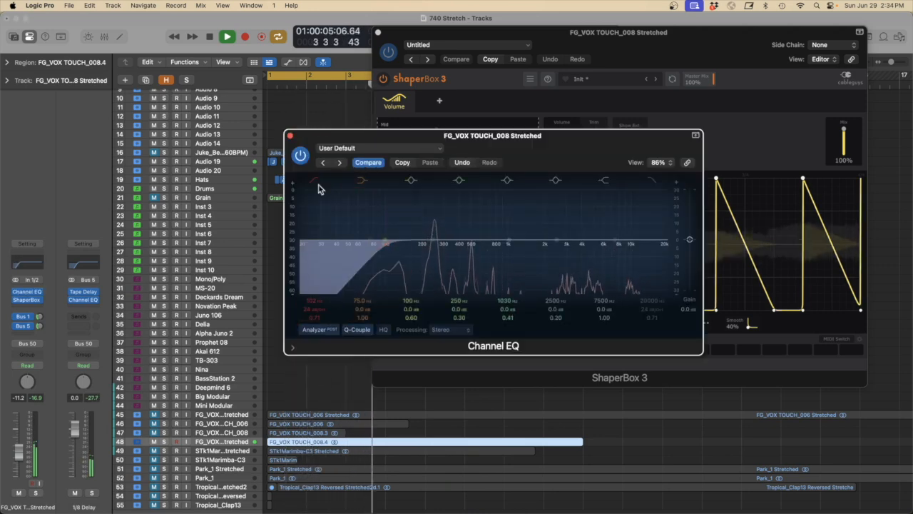
{"action": "left_click", "coordinate": [289, 136]}
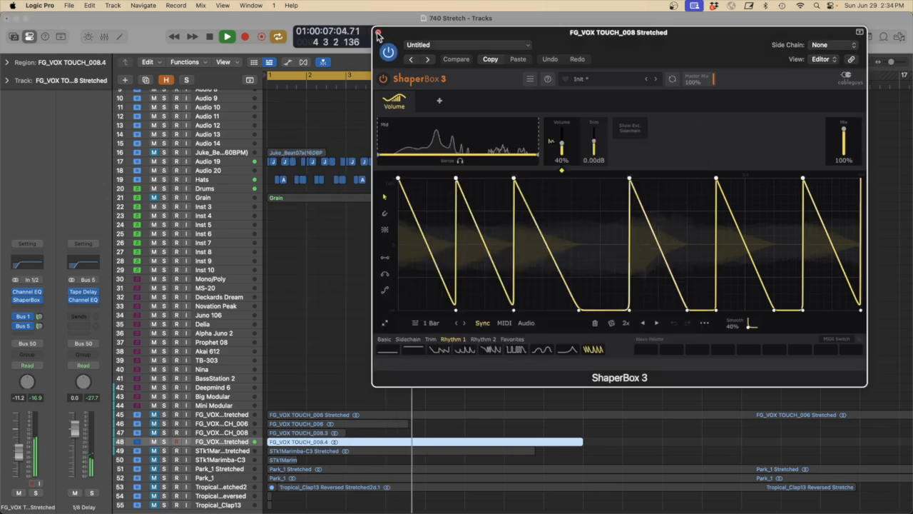
{"action": "left_click", "coordinate": [378, 36]}
- Unmute the FG_VOX TOUCH_006 Stretched track and play it in the loop together with the processed FG_VOX TOUCH_008 vocal
{"action": "scroll", "coordinate": [421, 239], "scroll_direction": "down", "scroll_amount": 3}
{"action": "left_click_drag", "start_coordinate": [397, 247], "coordinate": [199, 71]}
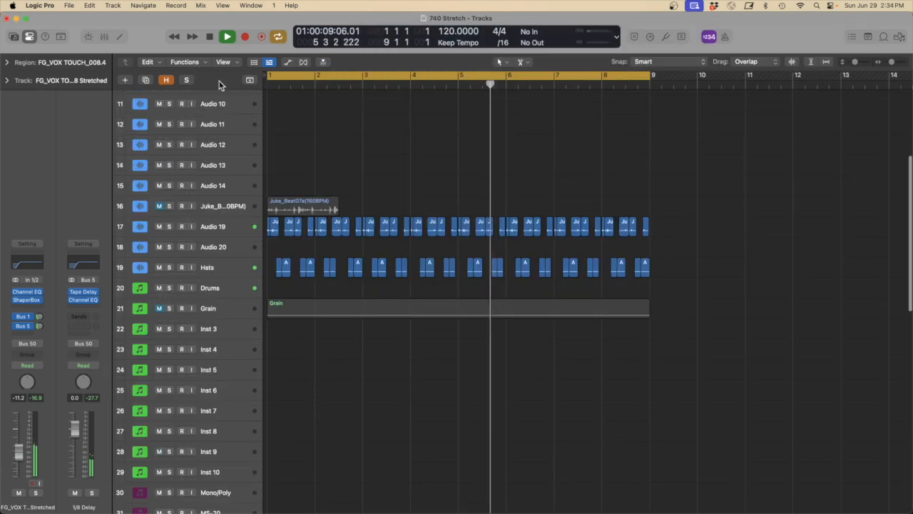
{"action": "key", "text": "z"}
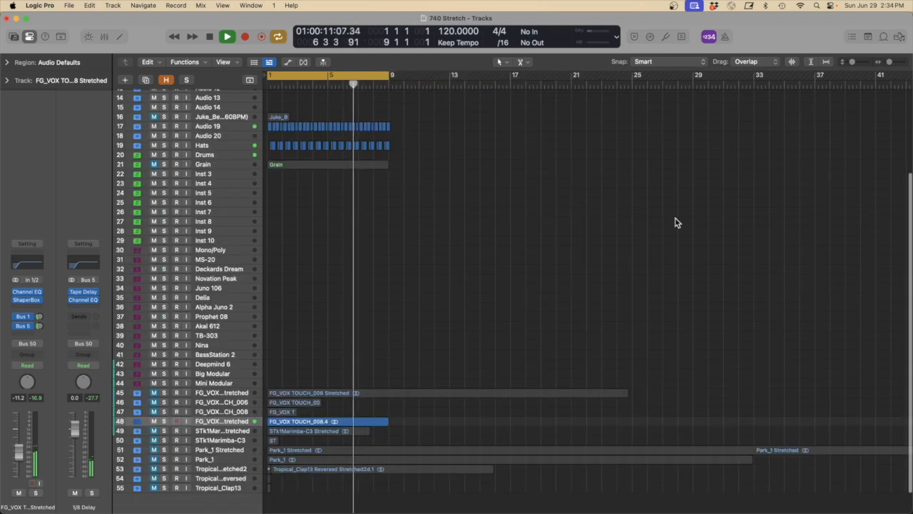
{"action": "left_click", "coordinate": [155, 392]}
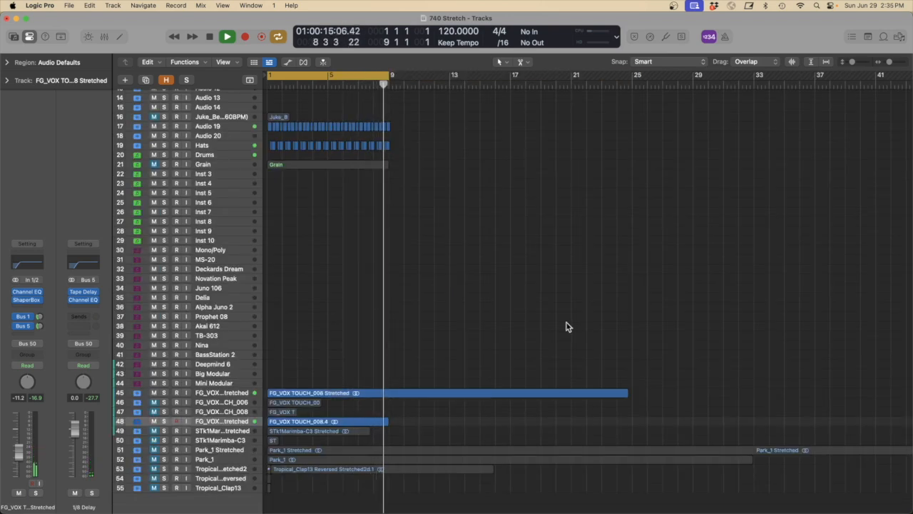
{"action": "left_click_drag", "start_coordinate": [419, 457], "coordinate": [265, 73]}
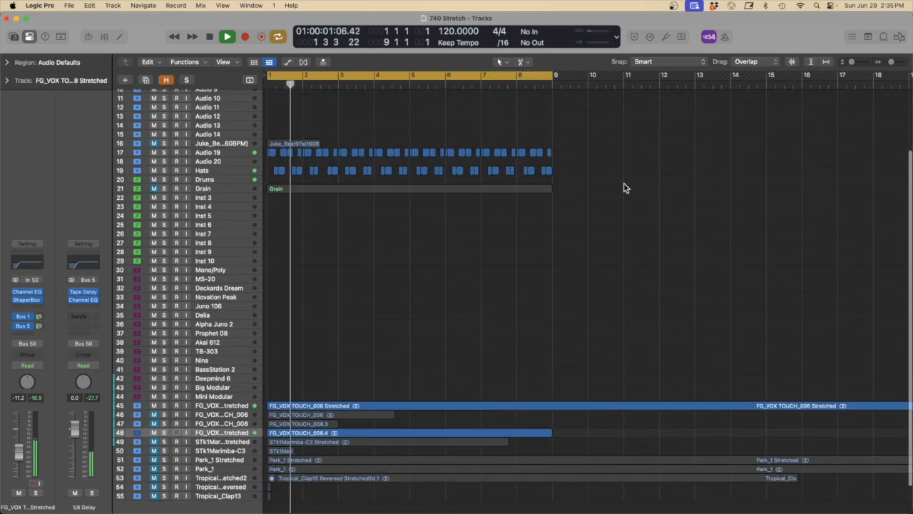